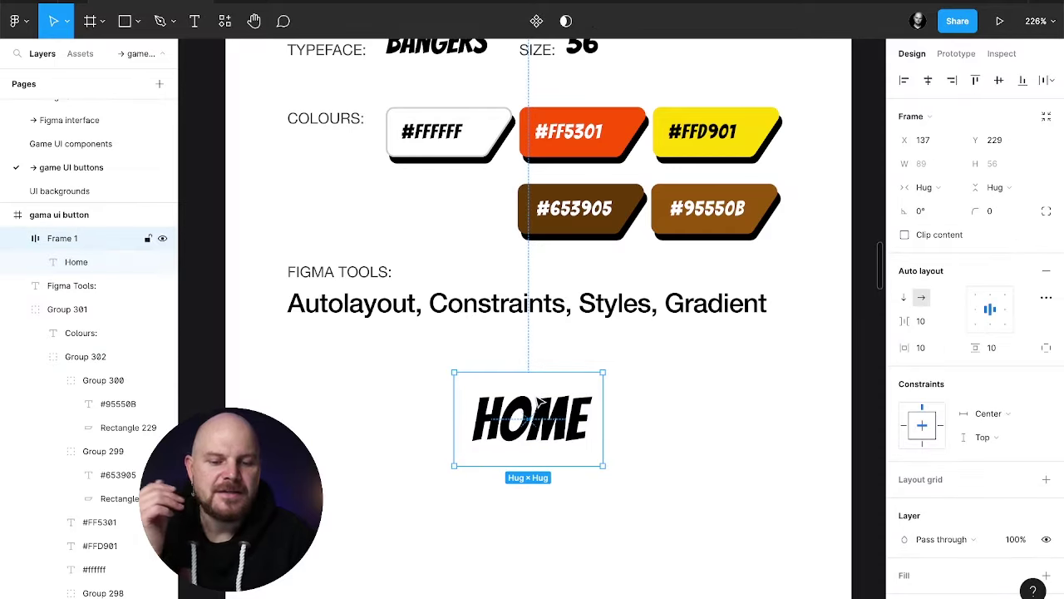
Step: Give the HOME button frame a linear gradient fill and set its first stop to FF5301, sampled from the orange swatch
scroll(938, 403, down, 5)
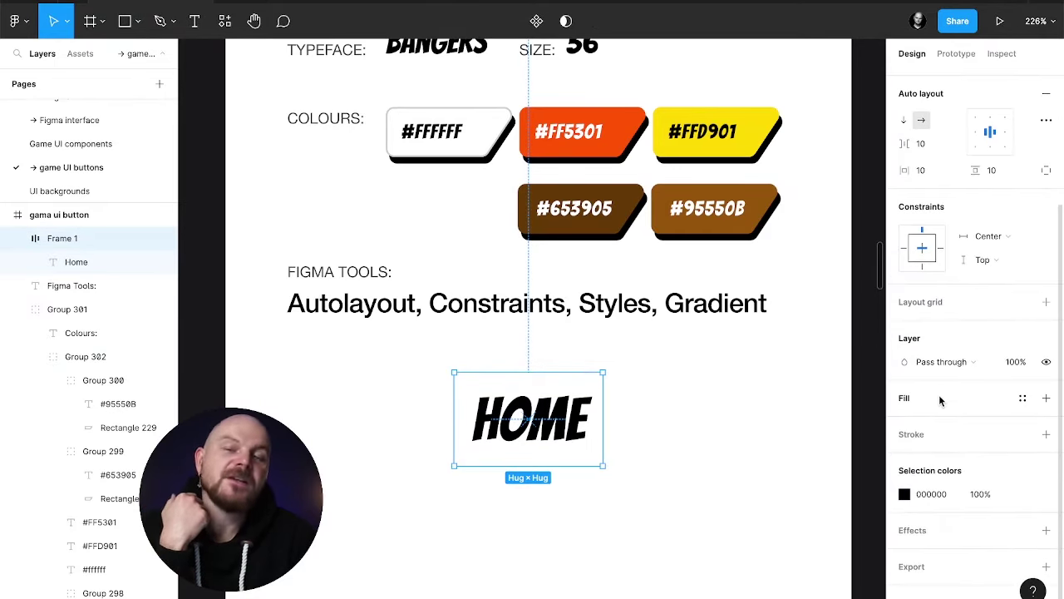
click(938, 396)
click(904, 422)
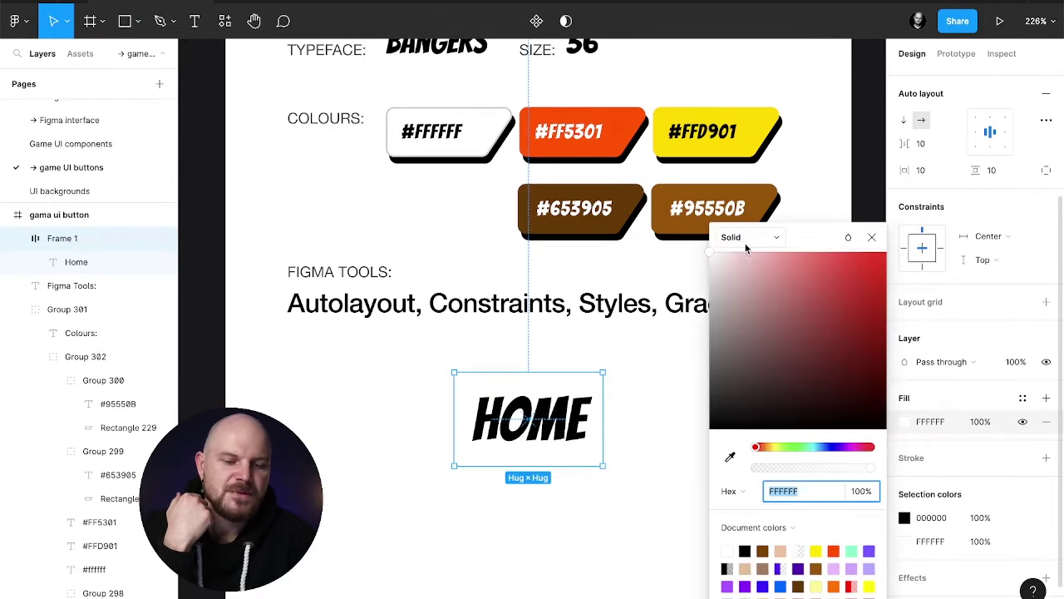
click(731, 238)
click(758, 257)
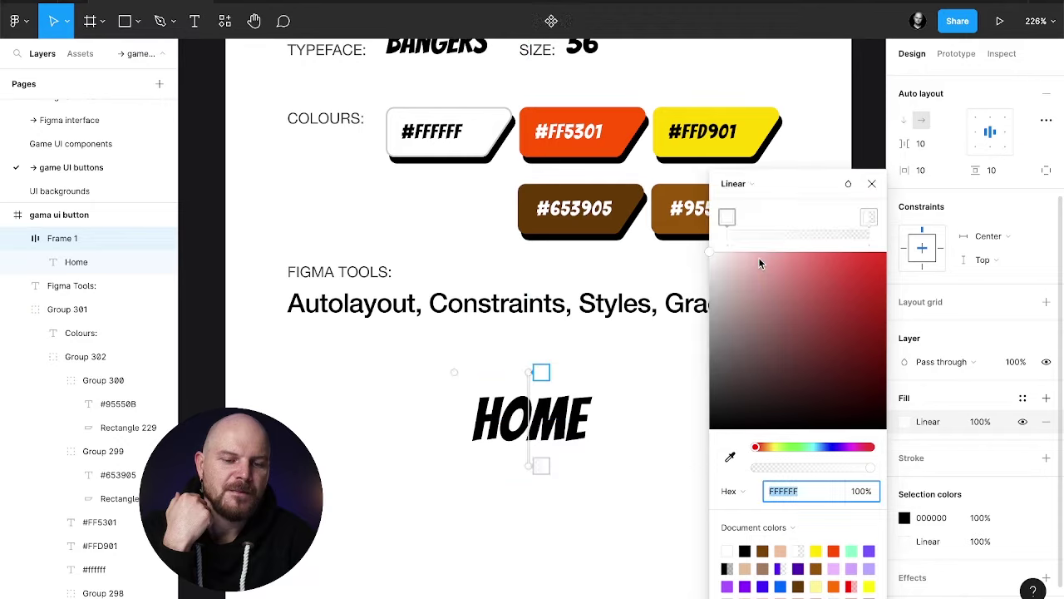
click(727, 218)
click(730, 458)
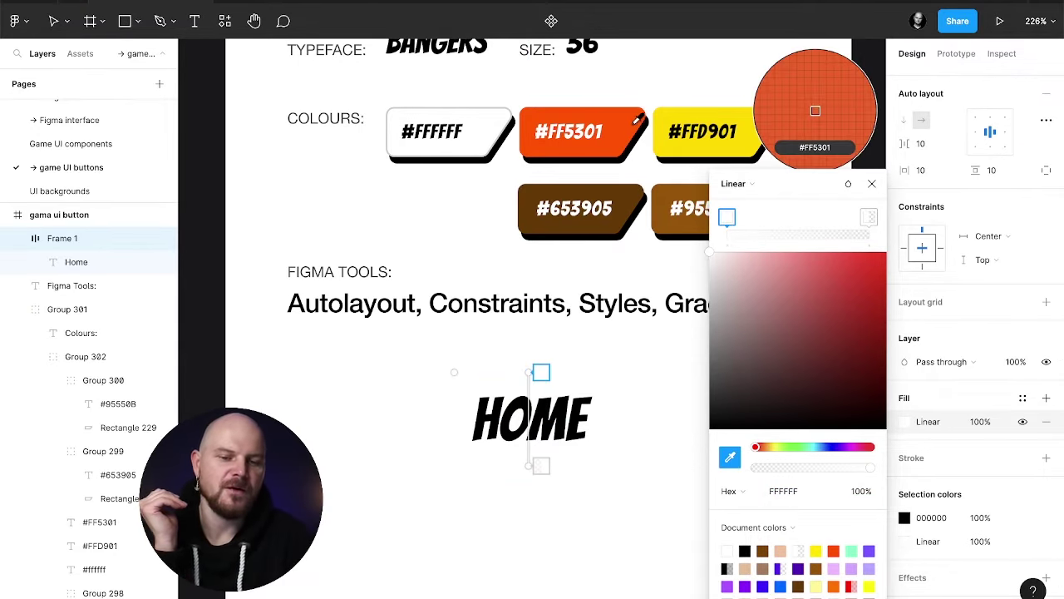
click(814, 111)
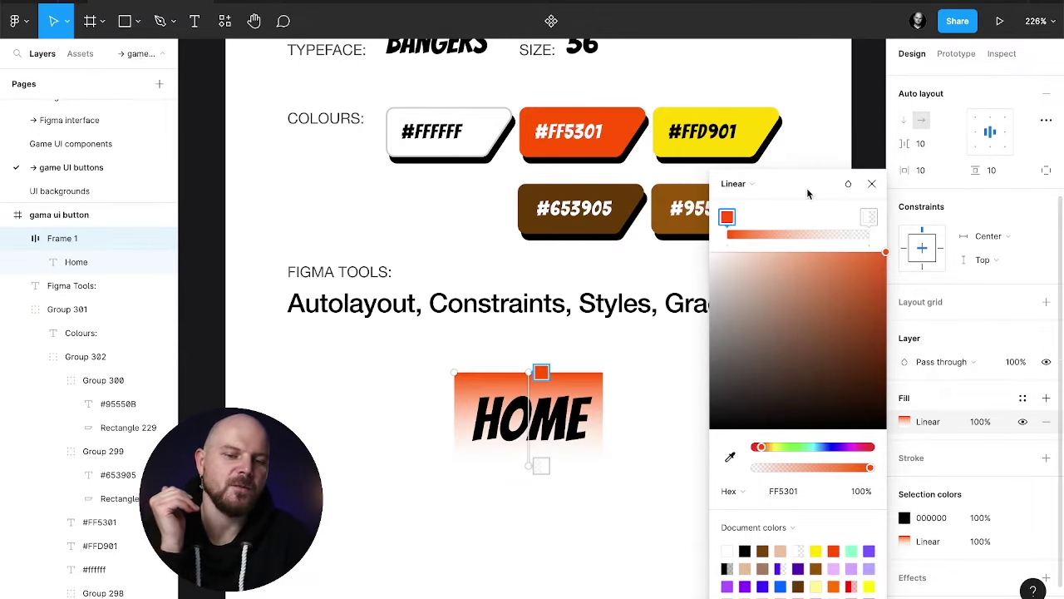
Step: Set the gradient's end stop to FFD901 at 100% opacity by sampling the yellow swatch
click(868, 217)
click(730, 458)
click(815, 110)
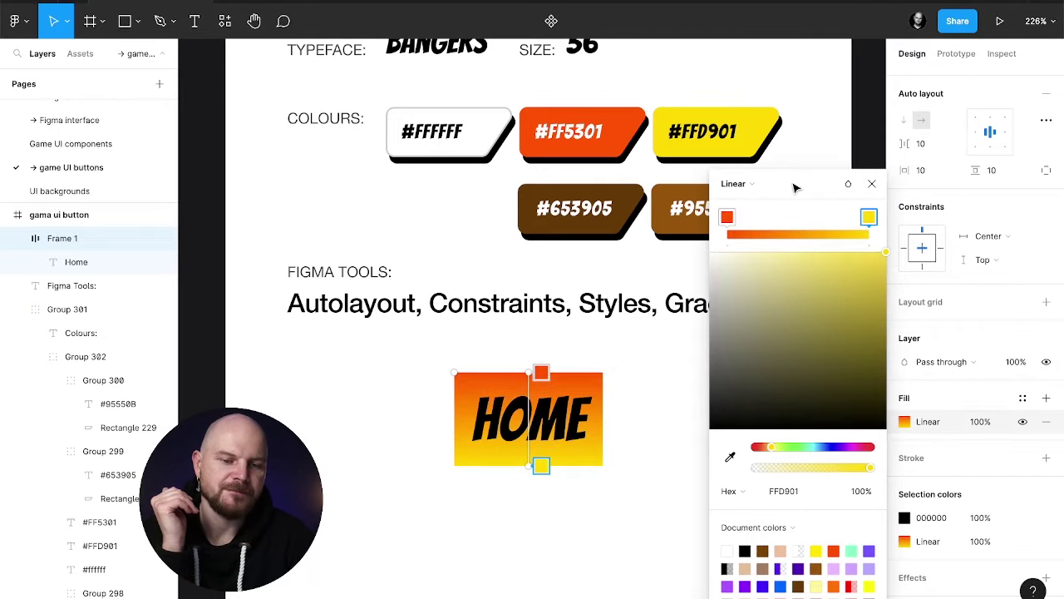
click(871, 183)
Step: Change the fill of the HOME text inside the button to white (FFFFFF)
click(568, 415)
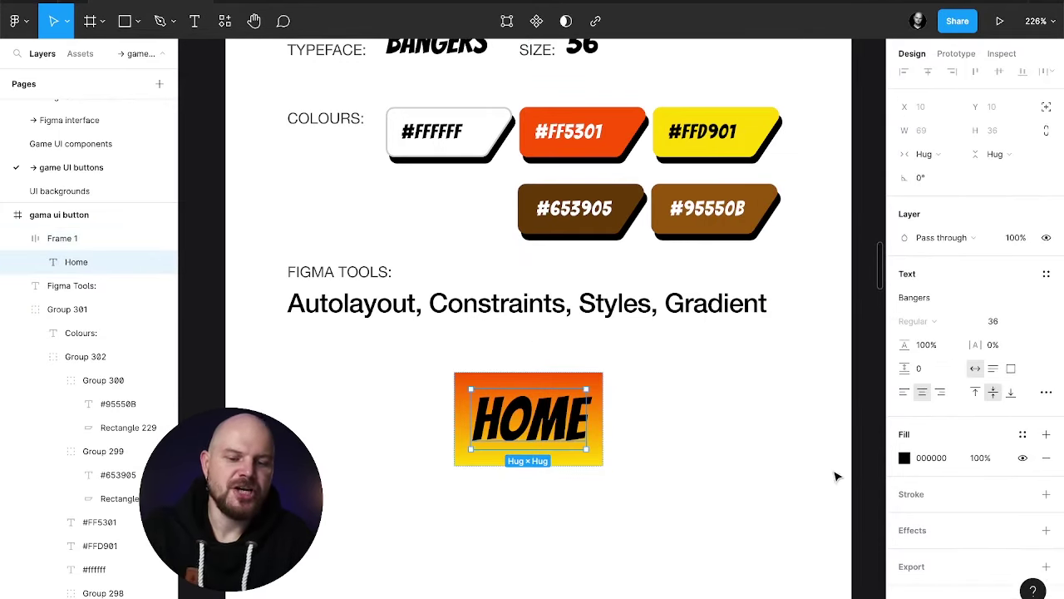
click(928, 459)
text(fff)
key(Return)
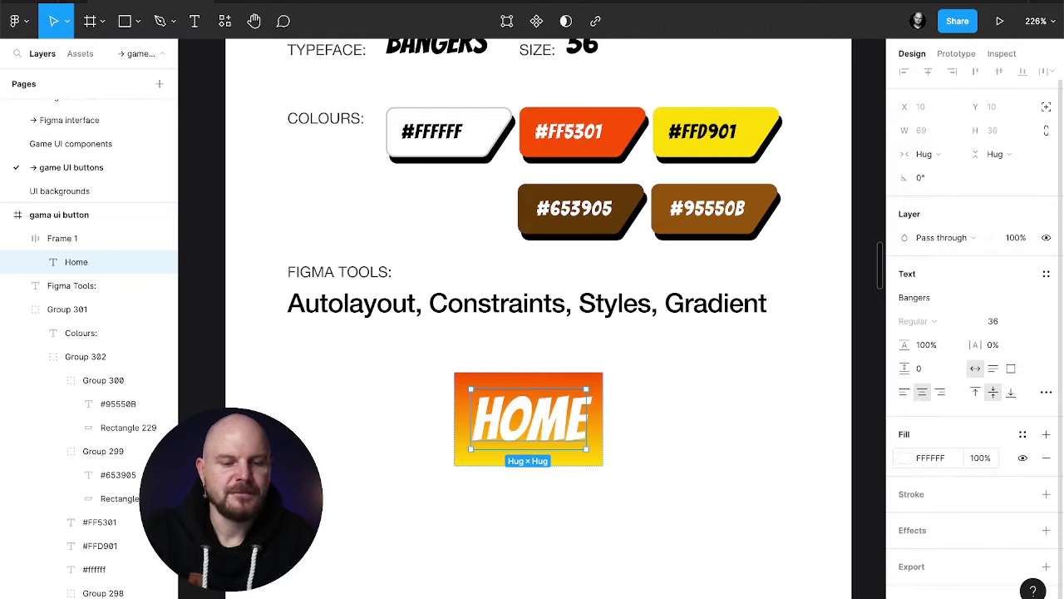
Step: Add an outside stroke of width 1 to the HOME text, coloured 653905 from the dark brown swatch
click(932, 494)
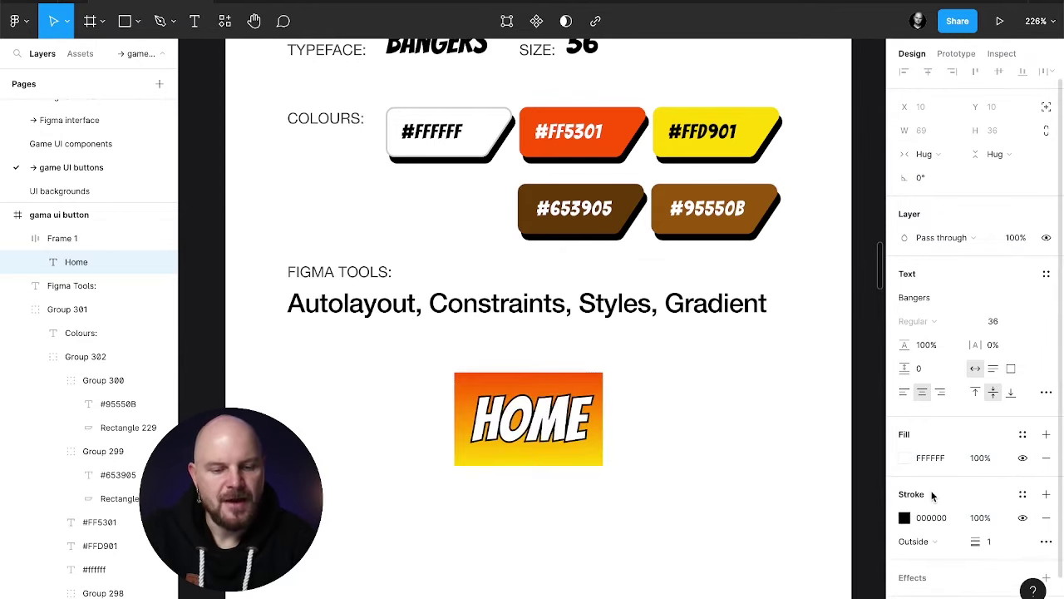
click(905, 517)
click(730, 457)
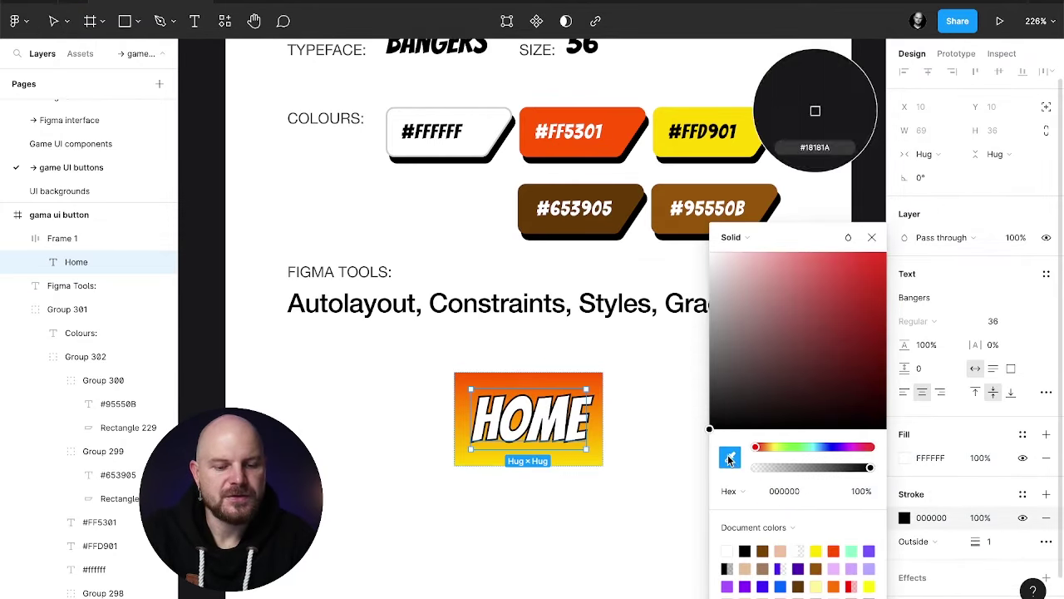
click(628, 192)
click(872, 237)
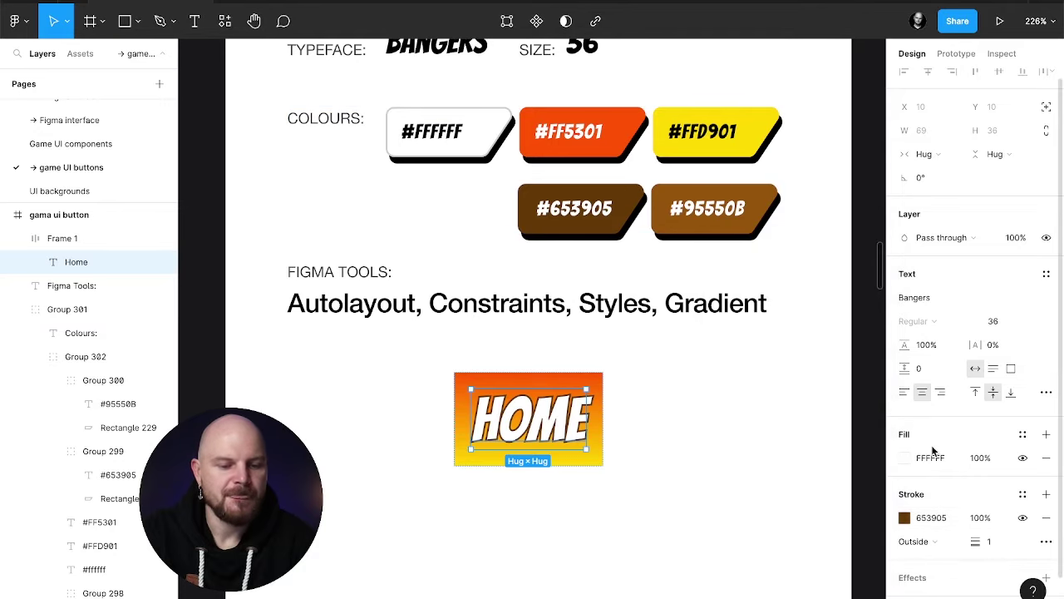
Step: Add a drop shadow to the HOME text with blur 0 and a Y offset of 2
scroll(931, 445, down, 1)
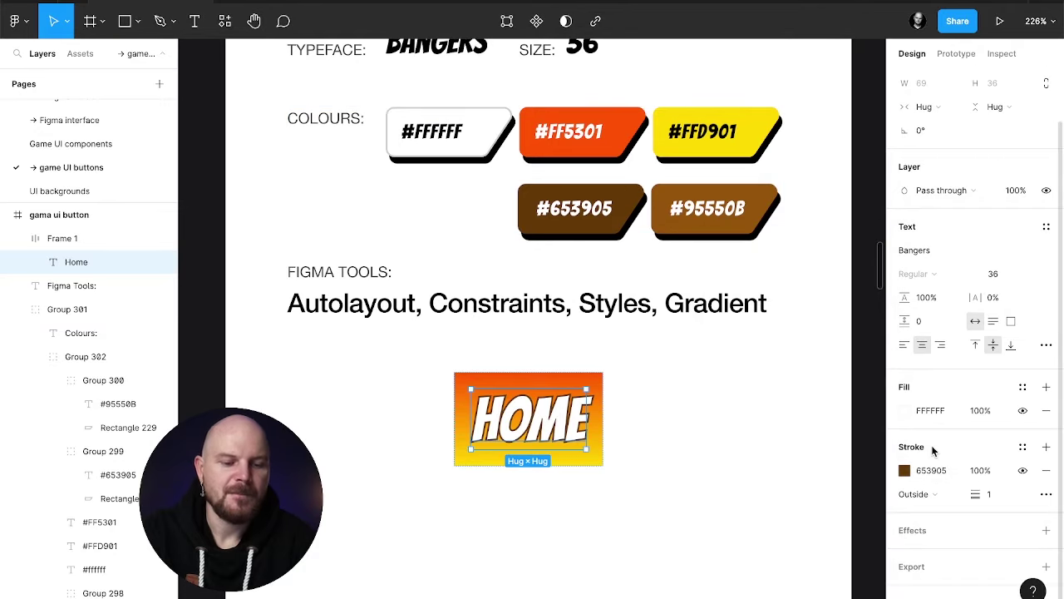
click(915, 531)
click(906, 556)
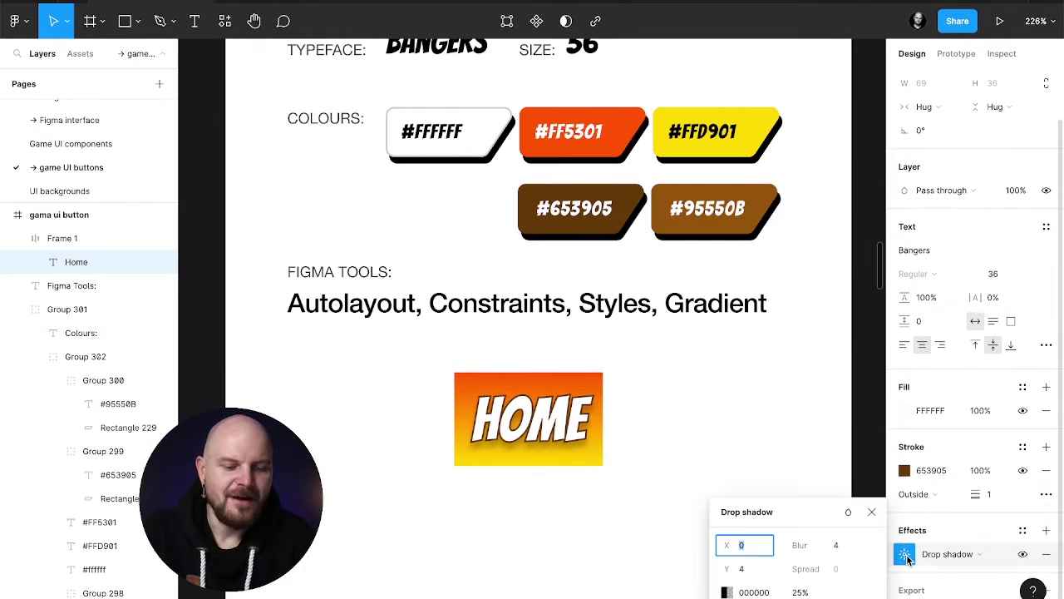
click(836, 545)
click(744, 568)
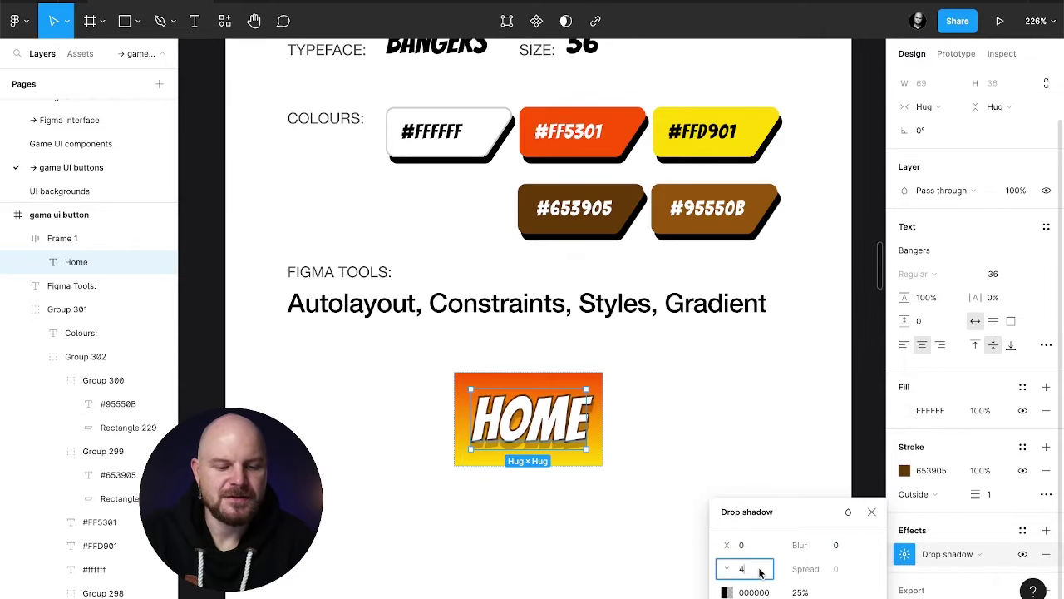
text(2)
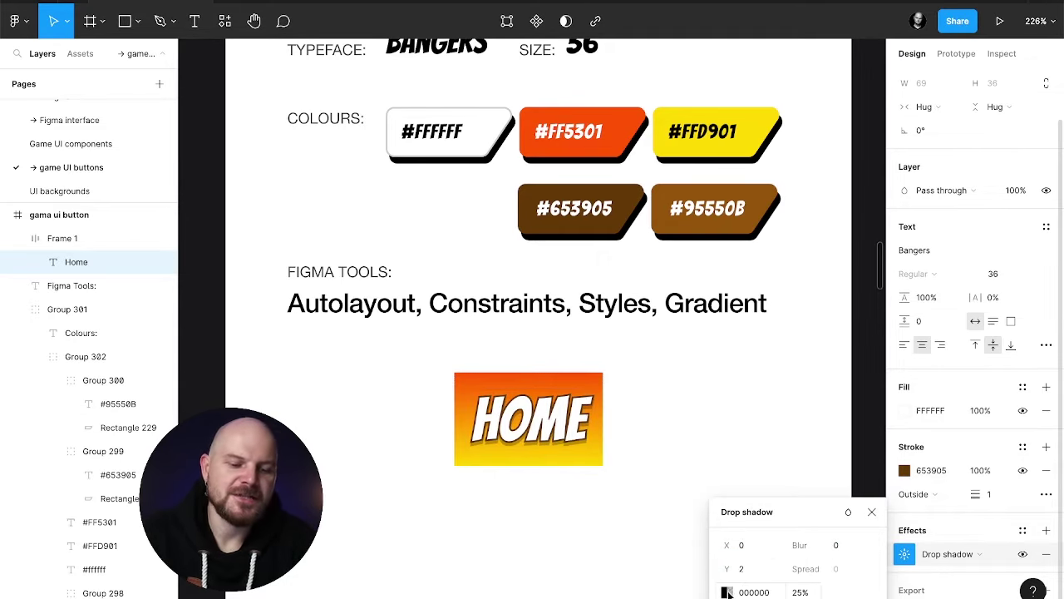
Step: Colour the text's drop shadow with the dark brown sampled from the #653905 swatch
click(727, 591)
click(552, 458)
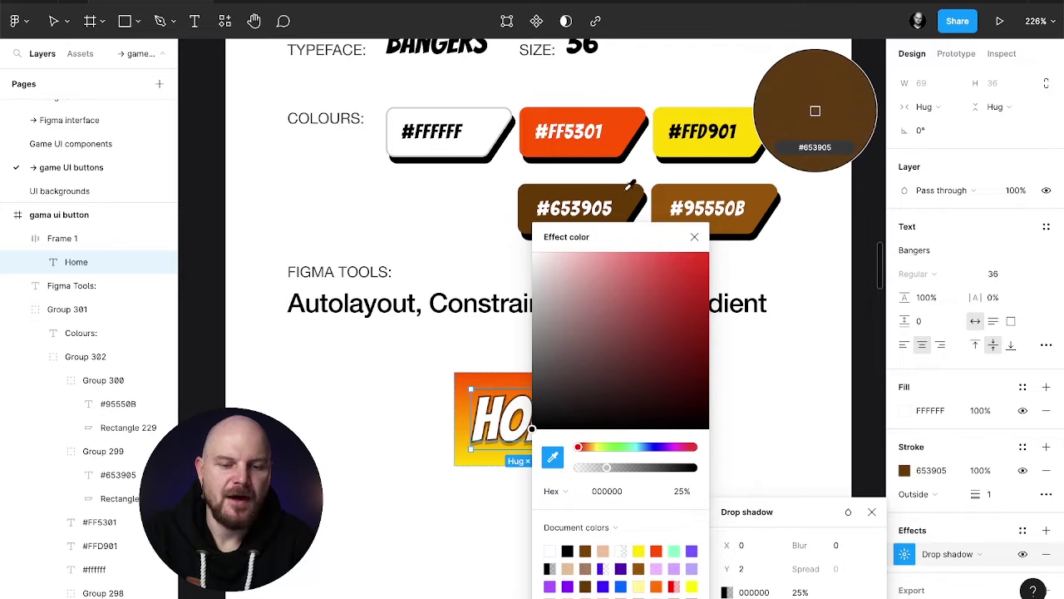
click(582, 207)
key(Escape)
click(871, 511)
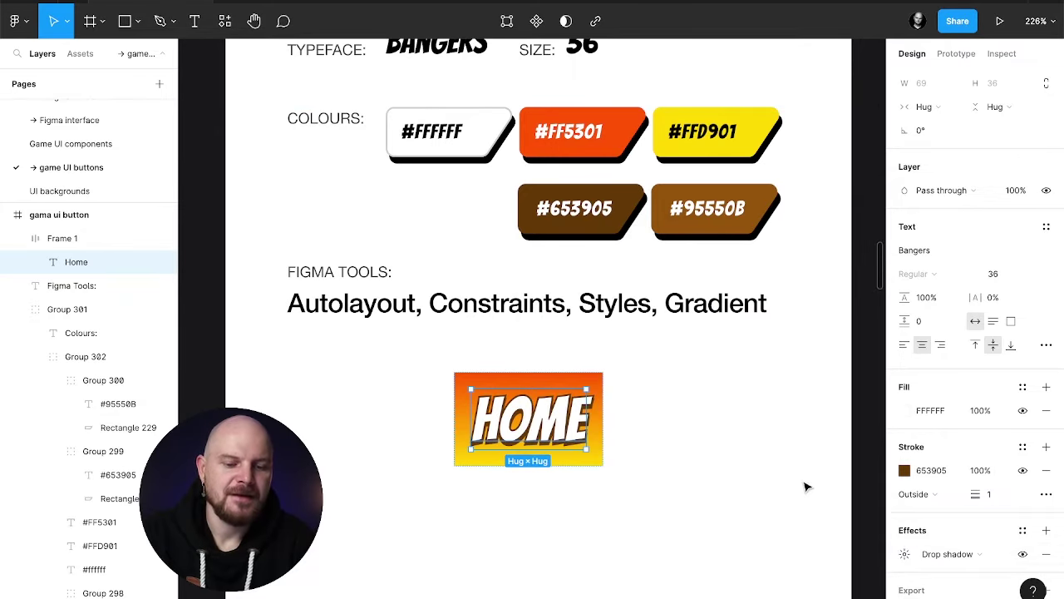
click(763, 440)
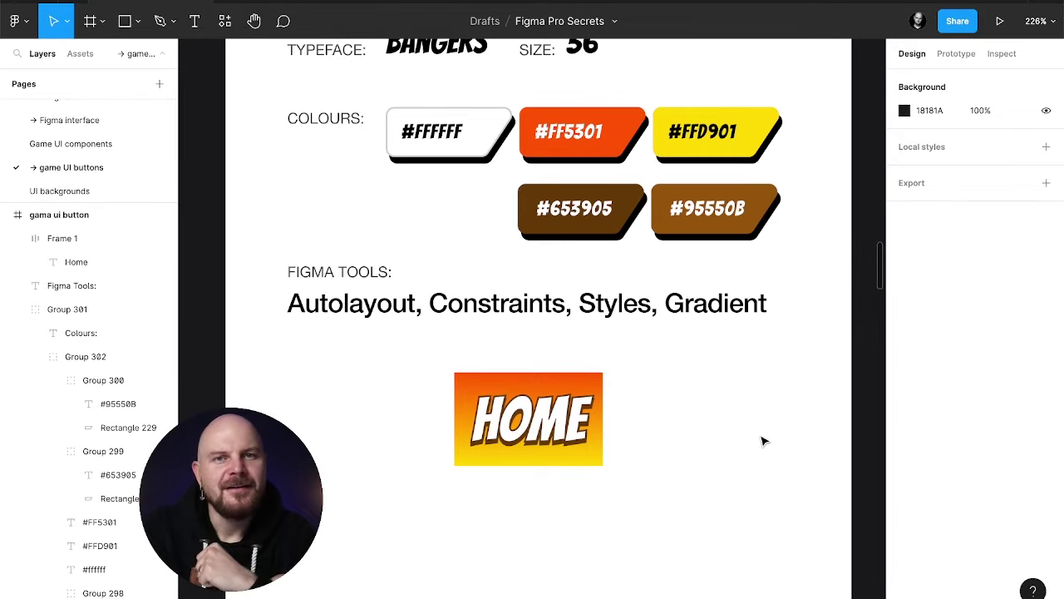
Step: Draw a rectangle just right of the HOME button, matching its height, and size it to 26 × 56
click(594, 431)
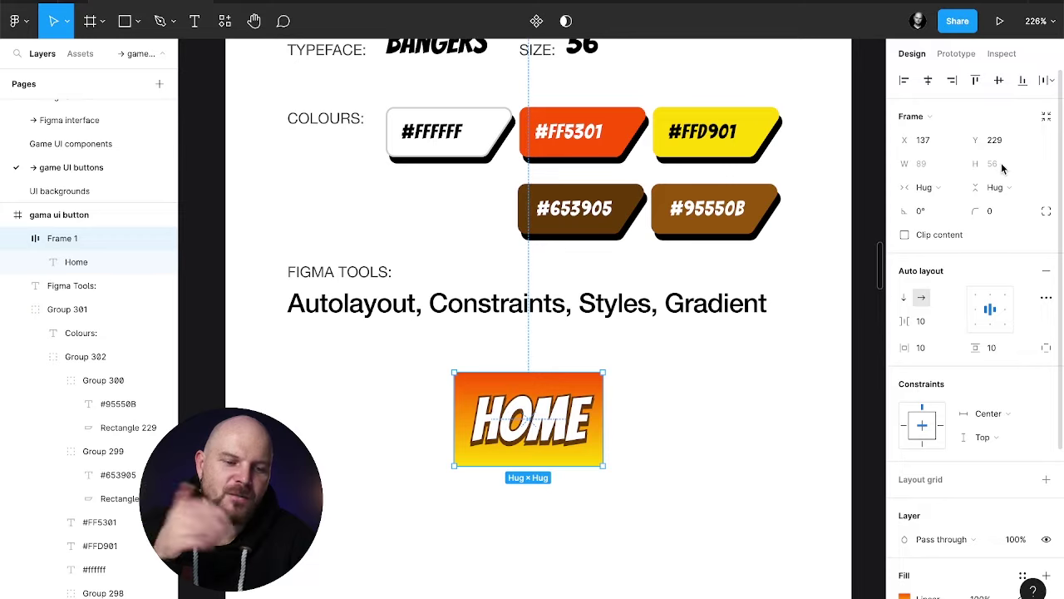
click(649, 429)
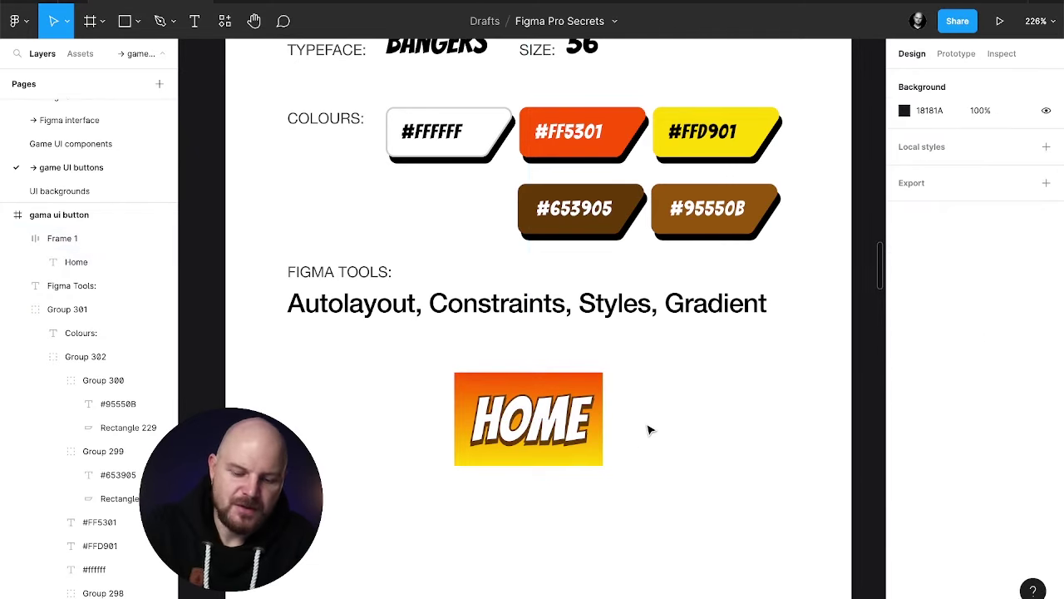
key(r)
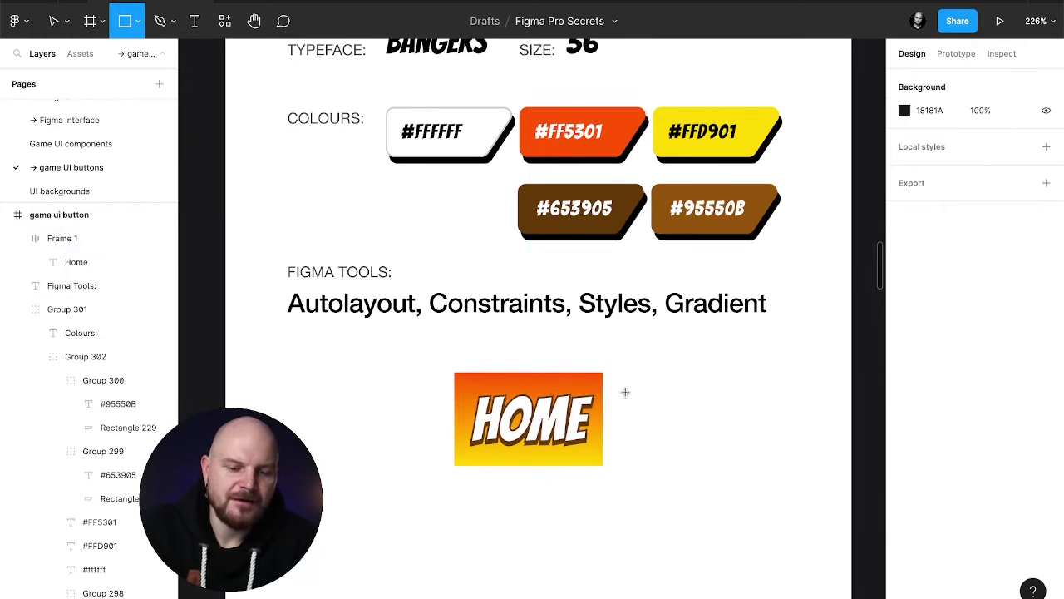
drag(615, 373, 661, 466)
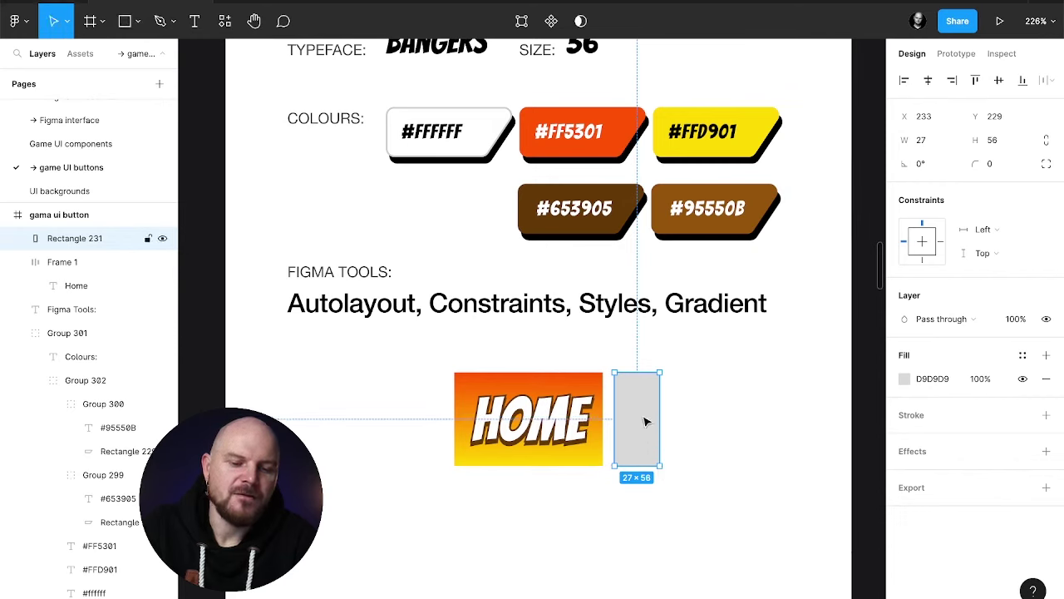
drag(661, 425, 658, 428)
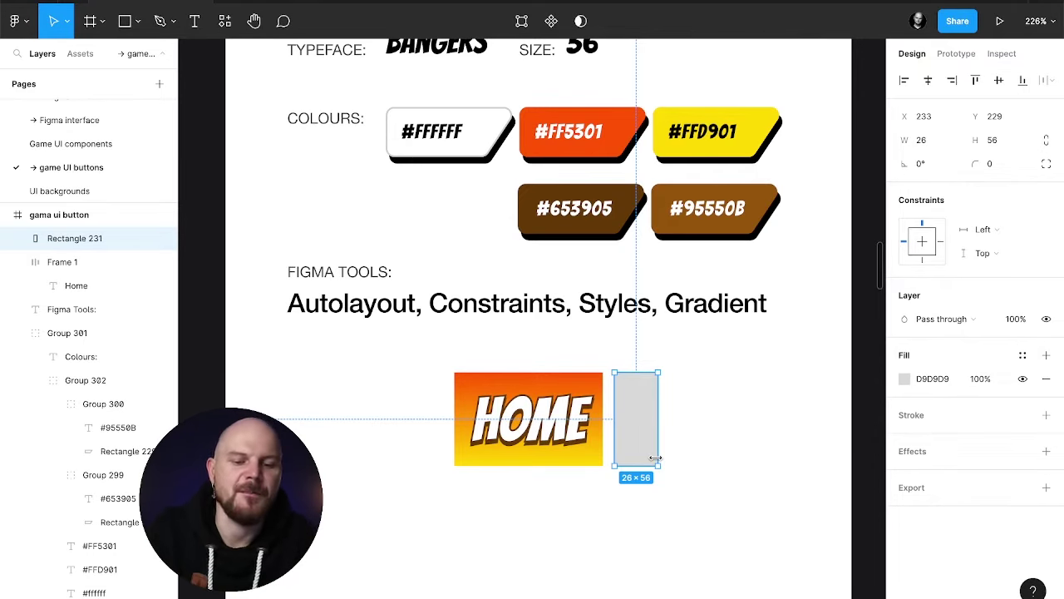
Step: Copy the HOME button frame's properties and paste them onto the new rectangle so it gets the same gradient fill
click(602, 430)
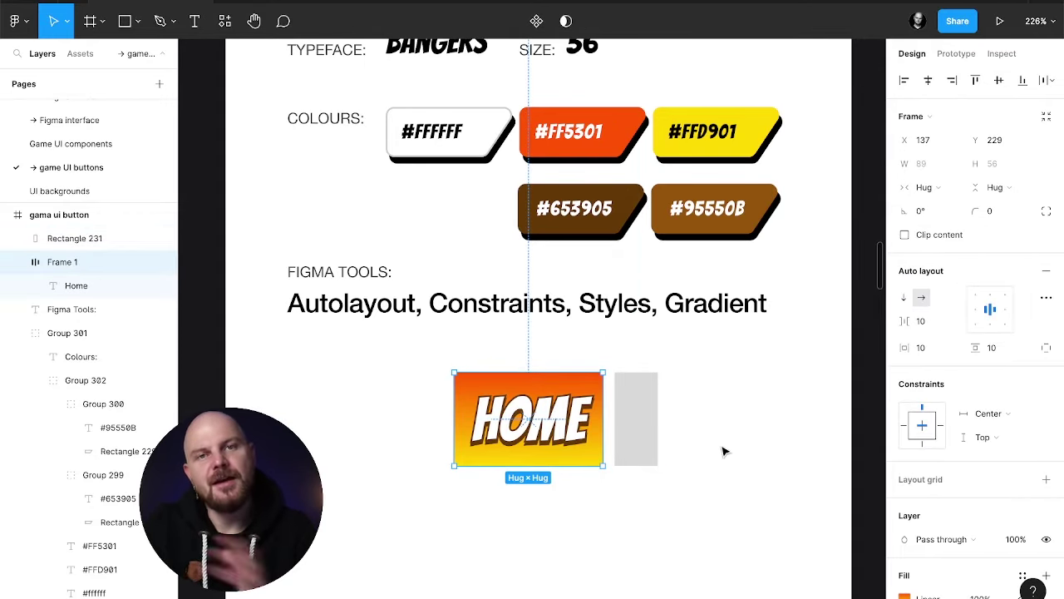
key(alt)
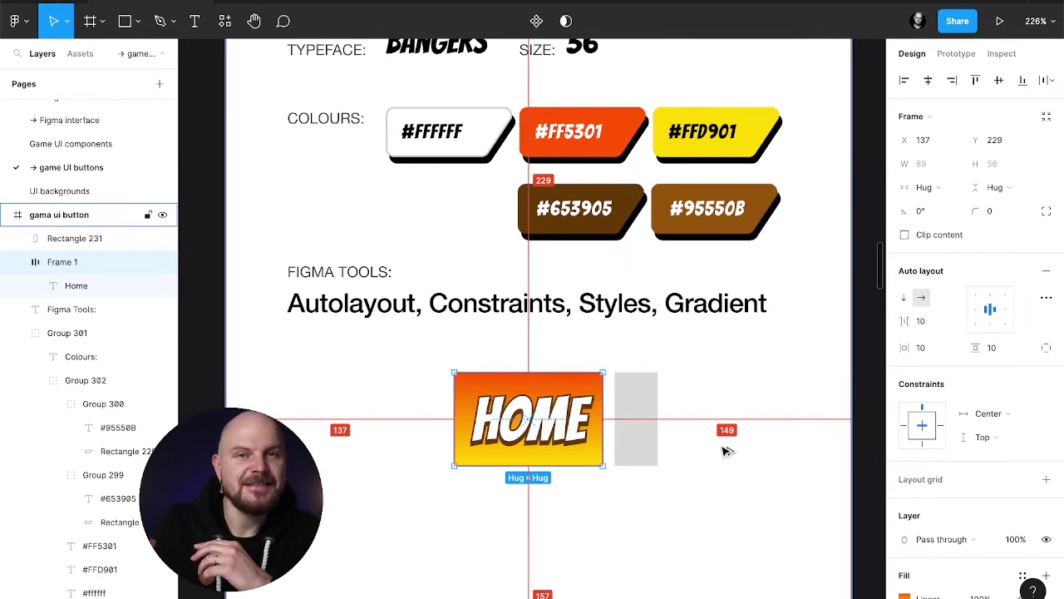
click(638, 428)
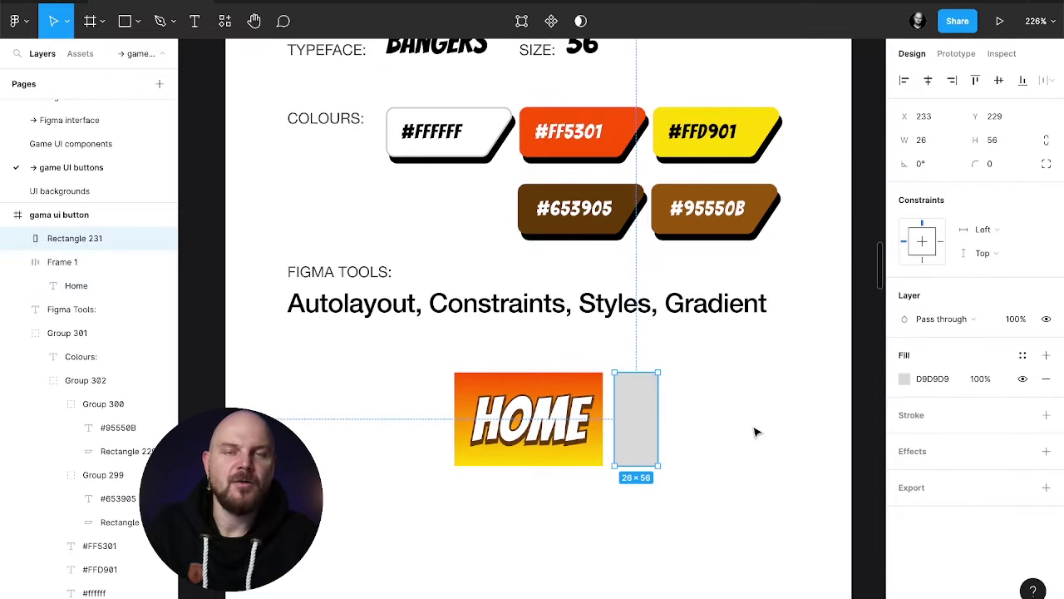
key(ctrl+alt+v)
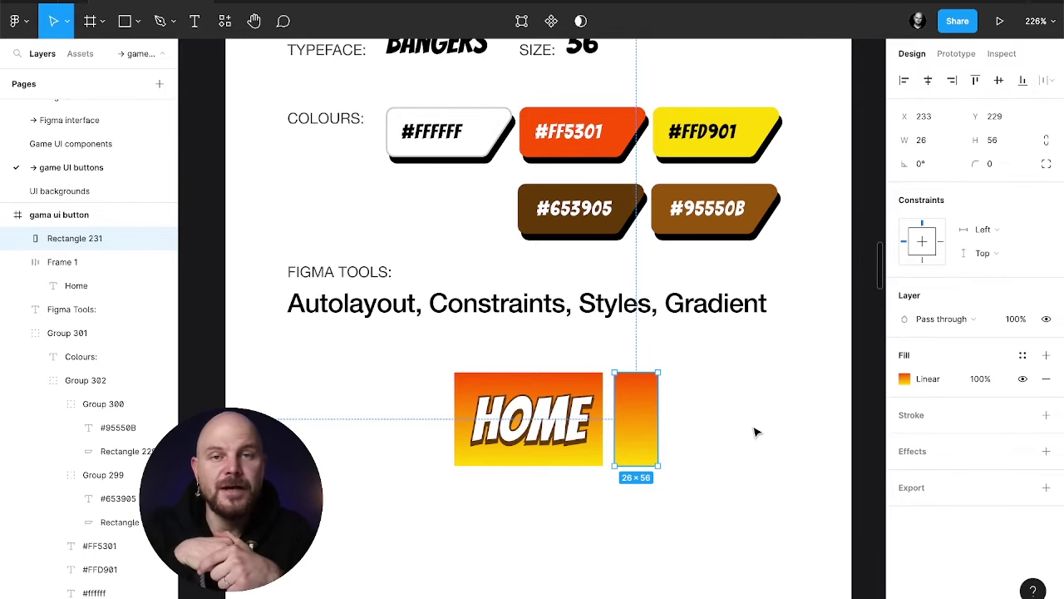
Step: Edit the rectangle's vector points and move its bottom-right point inward to X 243.5 to slant the right edge
scroll(612, 444, up, 5)
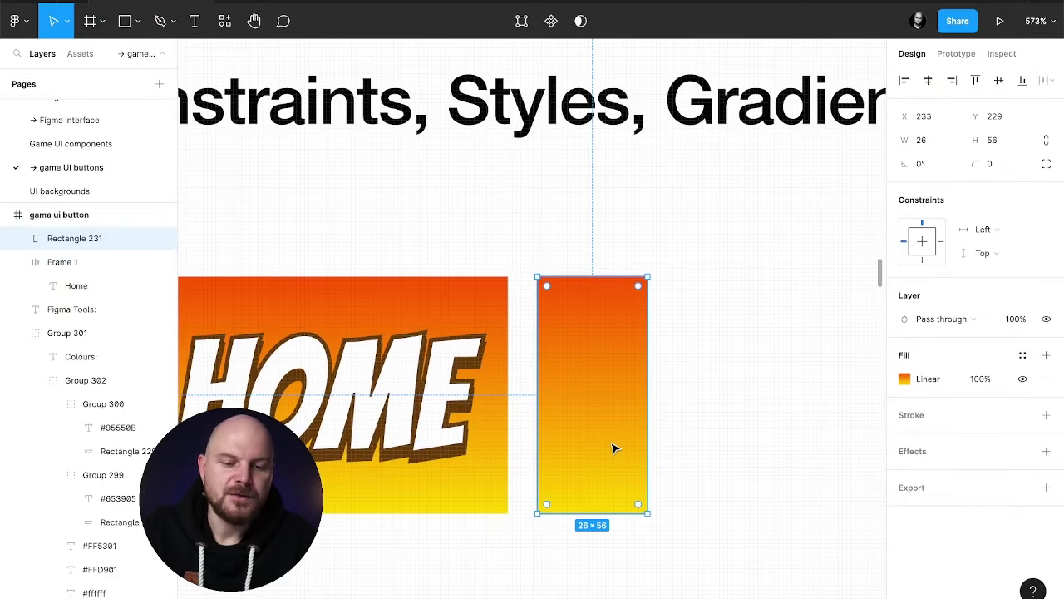
double_click(613, 448)
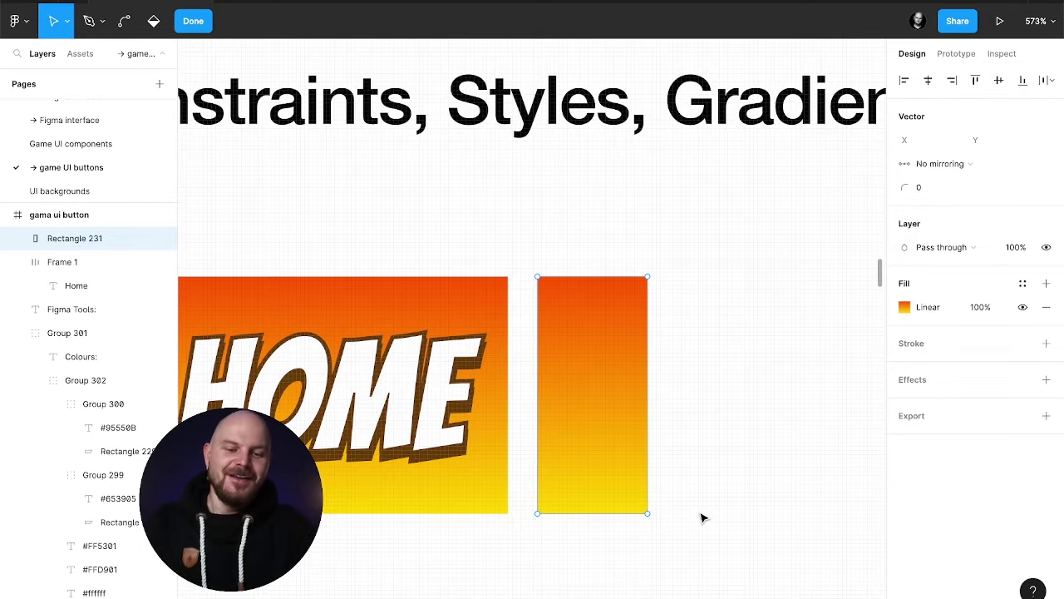
click(646, 513)
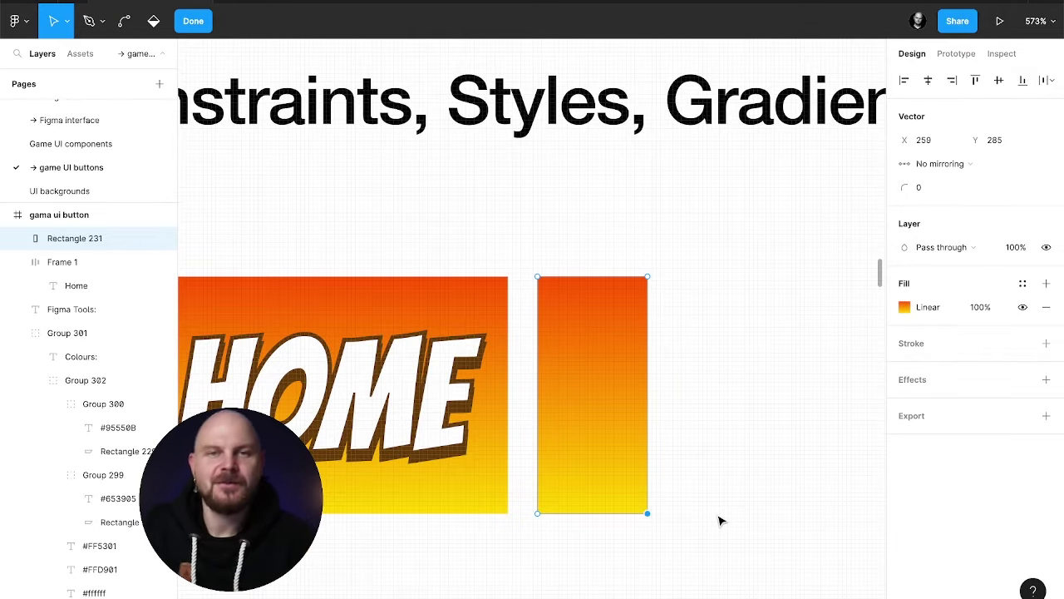
drag(647, 514, 585, 520)
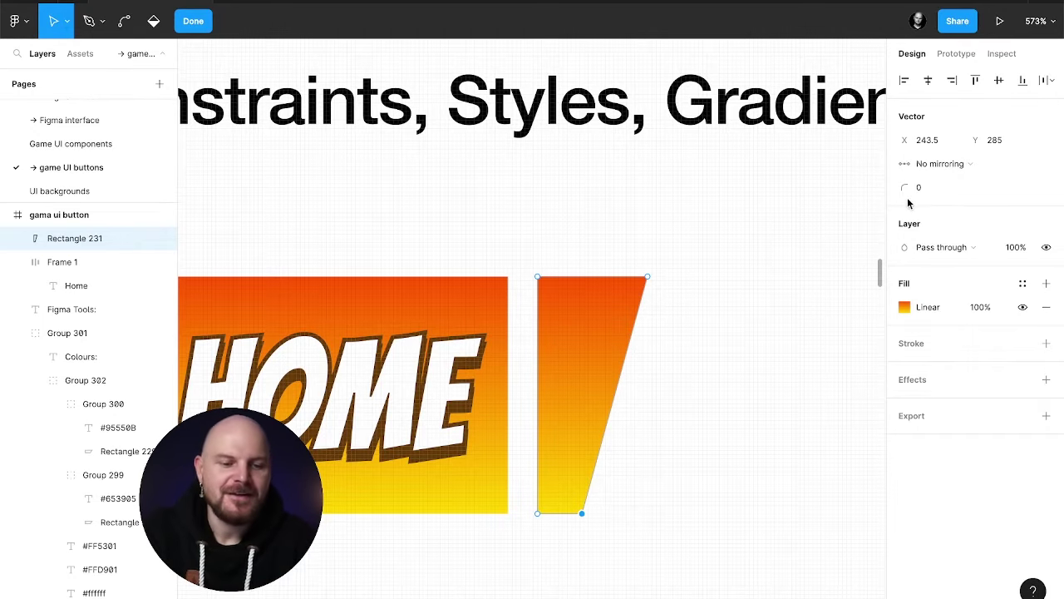
Step: Round the slanted shape's bottom-right point with a radius of 11 and its top-right point with a radius of 9
drag(906, 189, 915, 189)
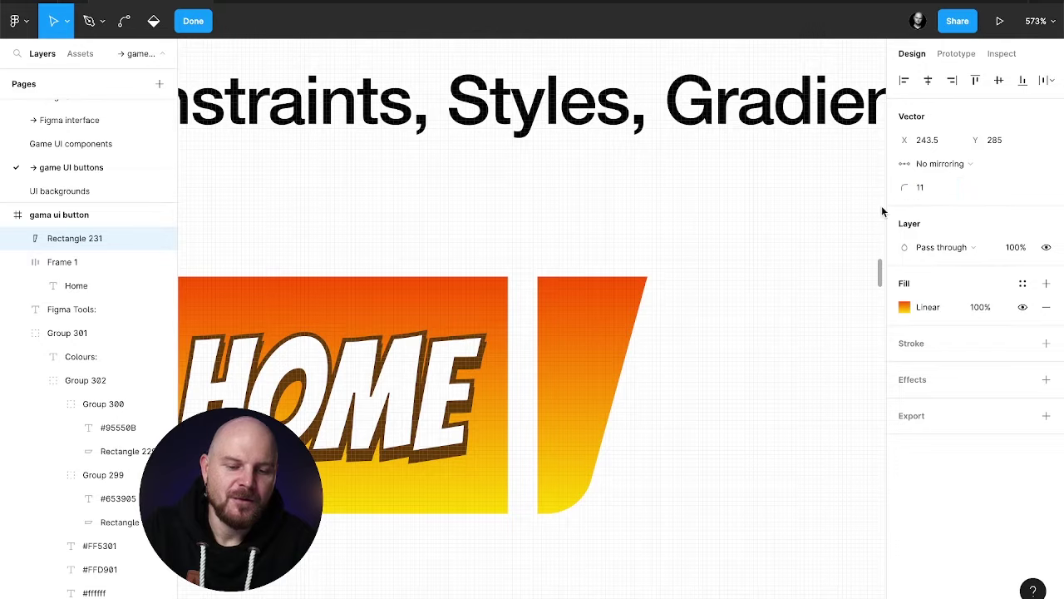
click(597, 412)
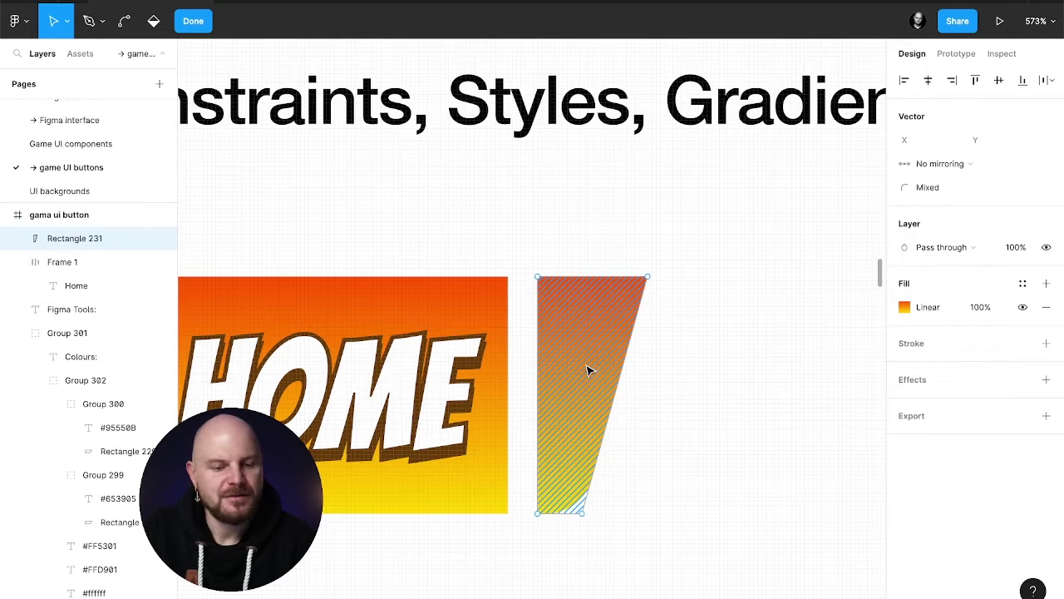
click(656, 283)
drag(903, 190, 917, 191)
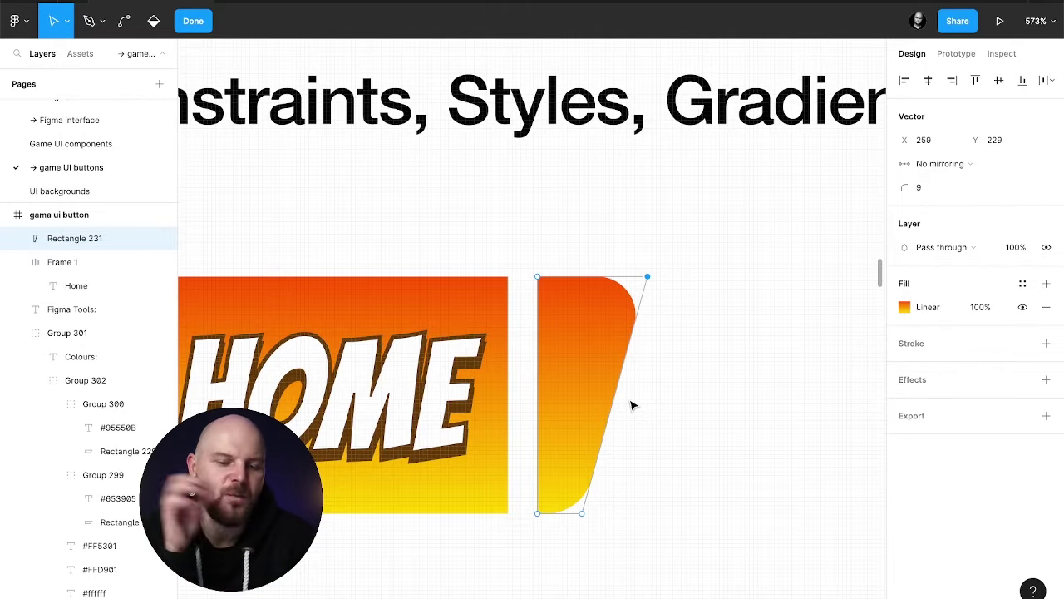
scroll(632, 405, up, 5)
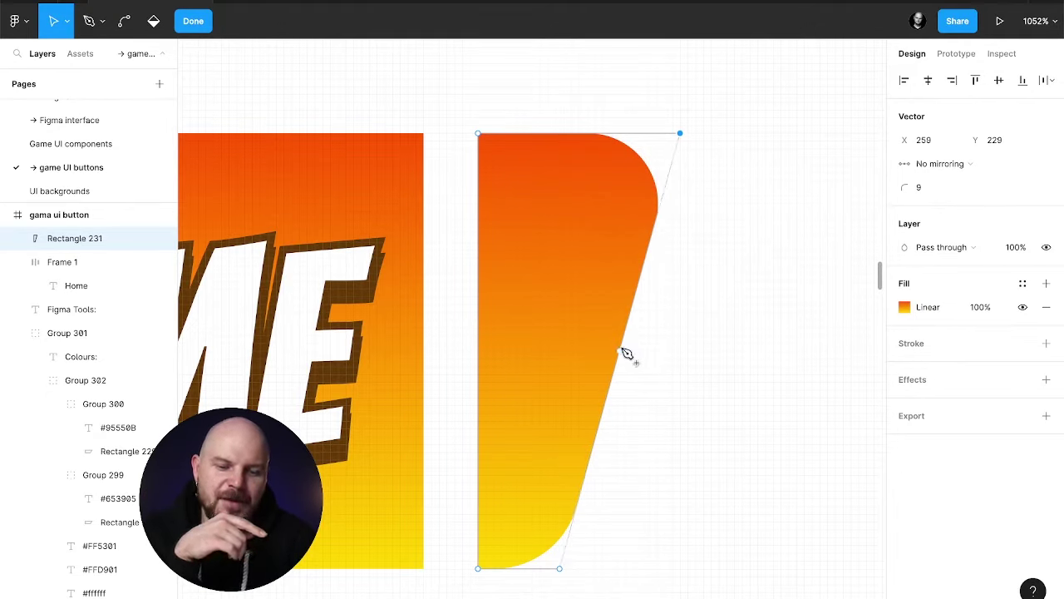
Step: Add a midpoint to the shape's slanted edge, give it mirrored curve handles, and move it outward to X 253, Y 257.5
click(621, 352)
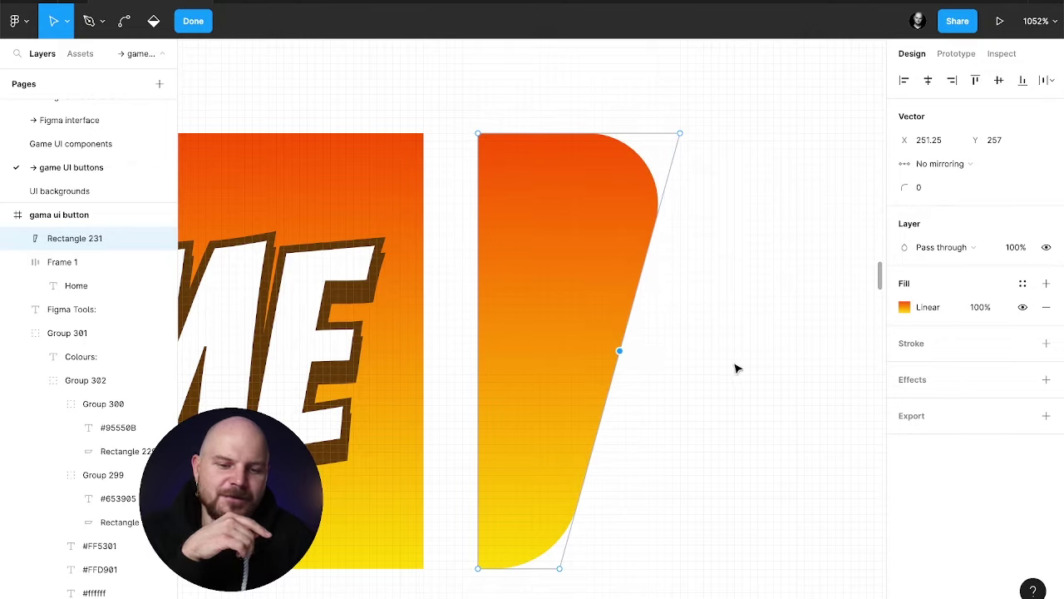
ctrl+click(622, 355)
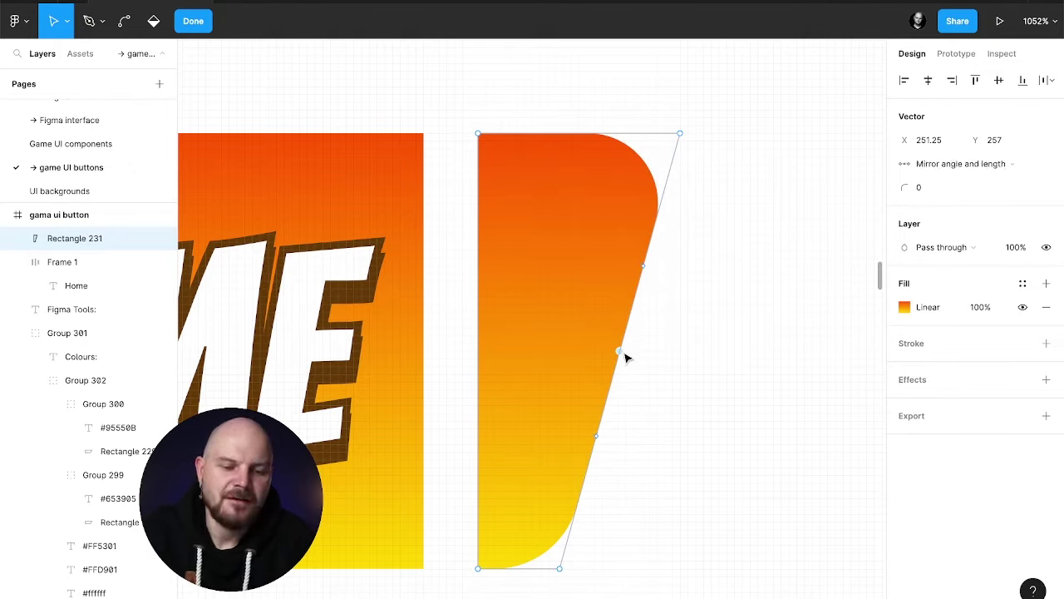
drag(624, 357, 636, 359)
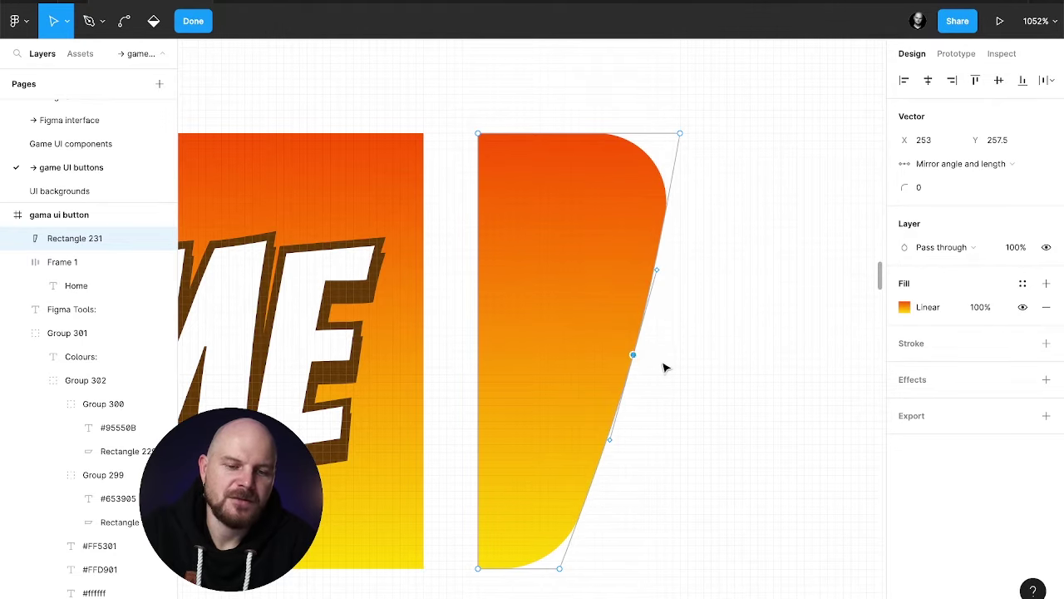
click(662, 366)
scroll(665, 368, down, 5)
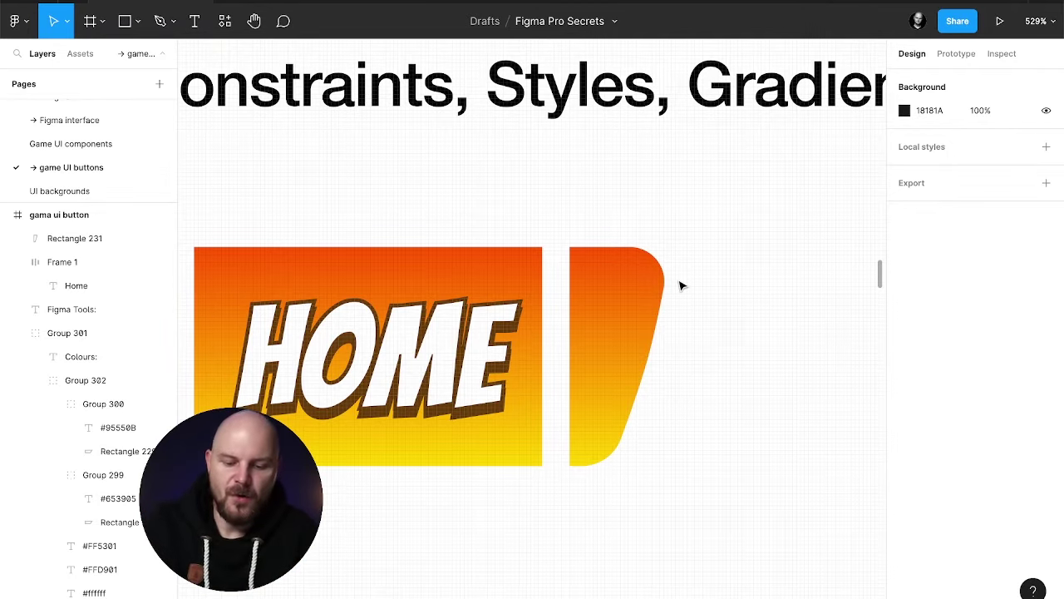
Step: Smooth the slanted edge where it meets the upper and lower rounded corners by bending both junction points with mirrored handles
click(630, 327)
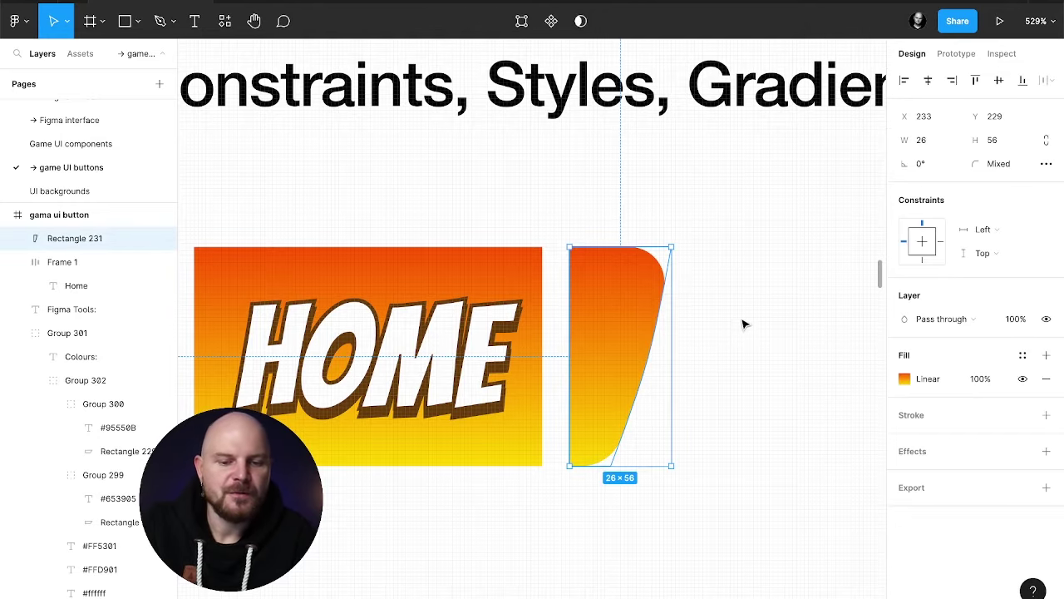
double_click(661, 385)
scroll(663, 384, up, 3)
scroll(661, 391, up, 1)
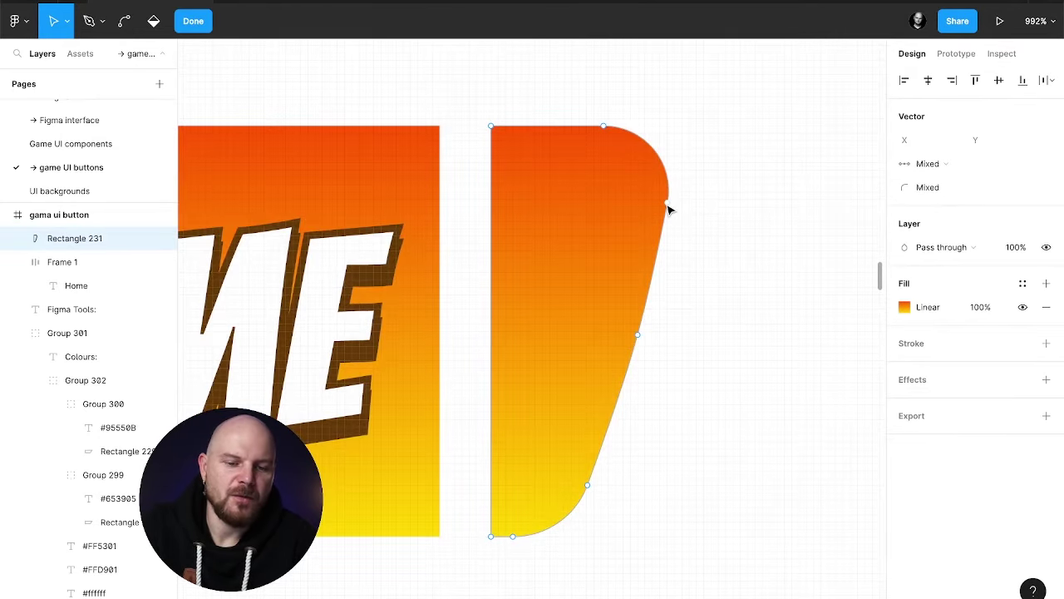
click(668, 204)
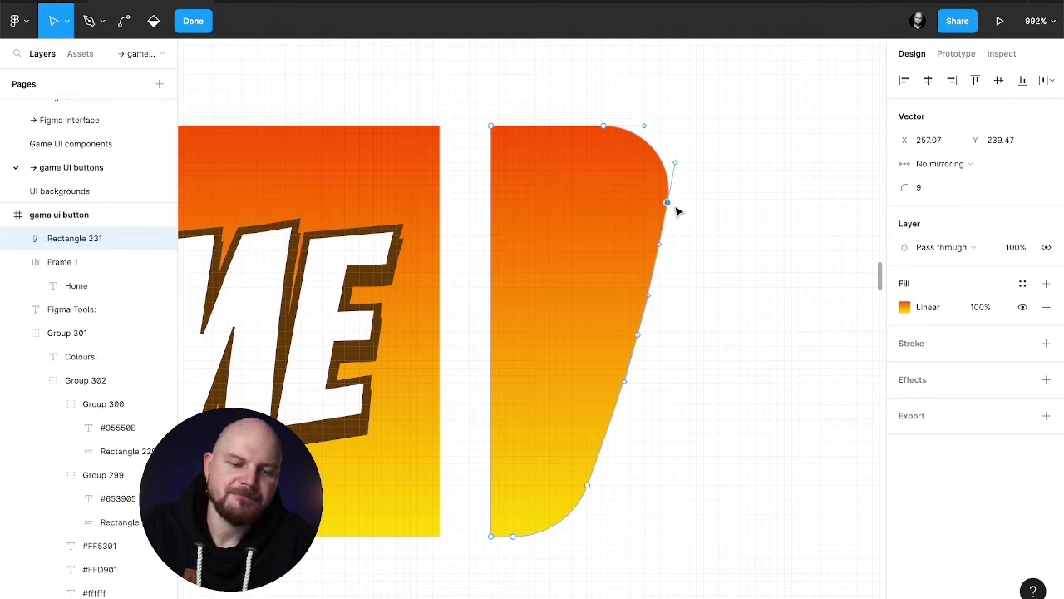
key(ctrl)
drag(671, 207, 665, 257)
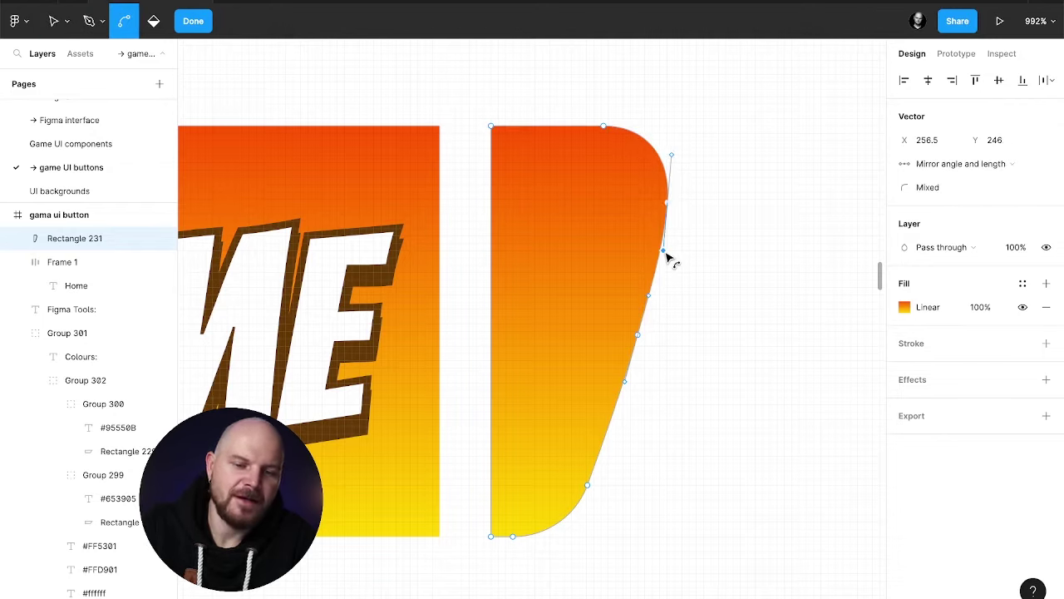
key(ctrl)
drag(596, 494, 607, 458)
click(661, 482)
click(661, 482)
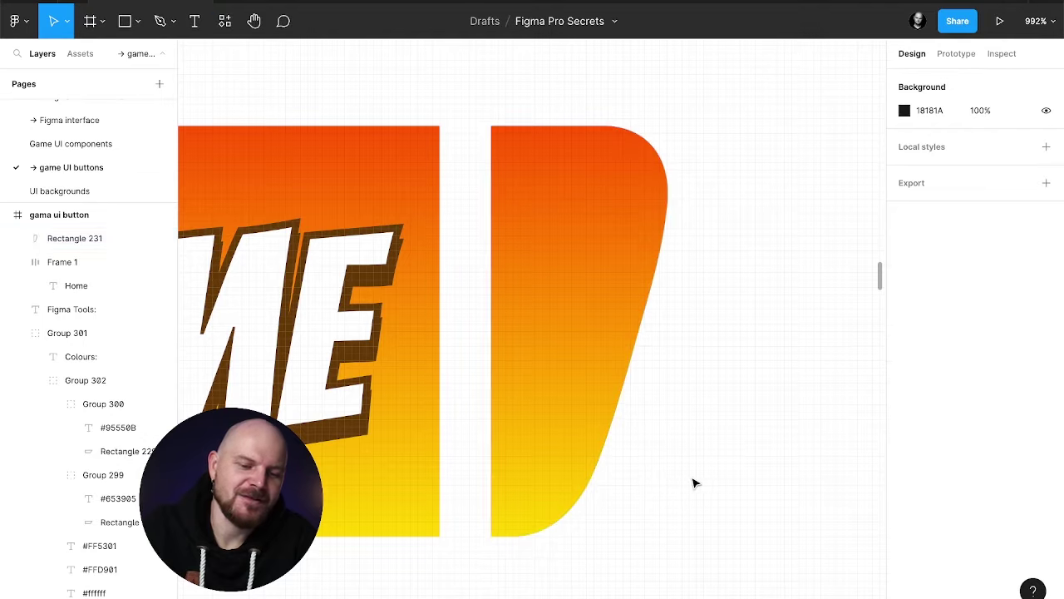
Step: Shift the middle point of the curved edge slightly outward to X 253.5, Y 258
click(608, 375)
double_click(637, 369)
click(638, 335)
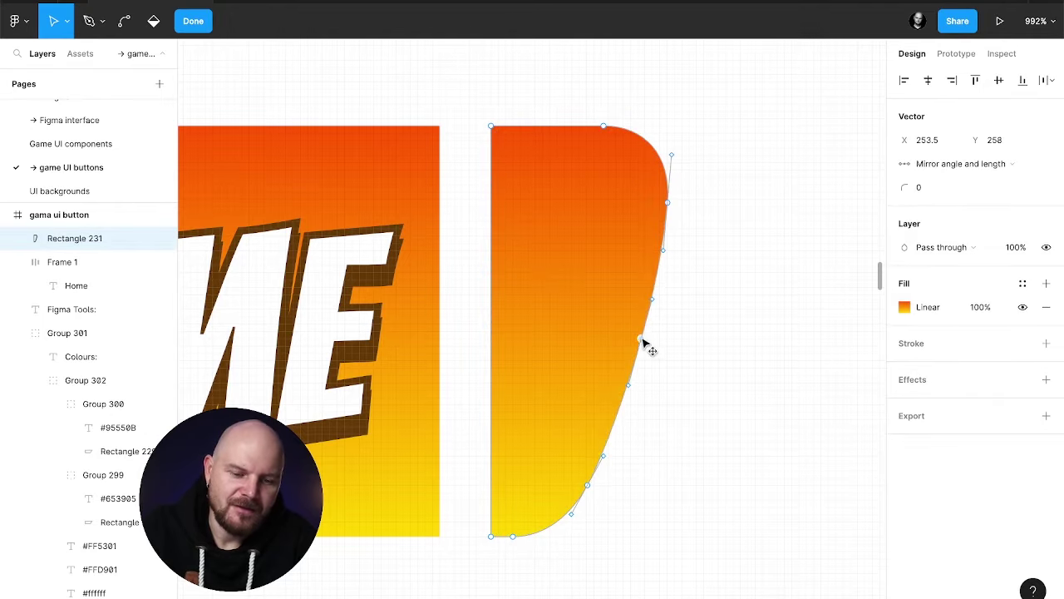
key(Escape)
click(675, 403)
scroll(715, 401, down, 10)
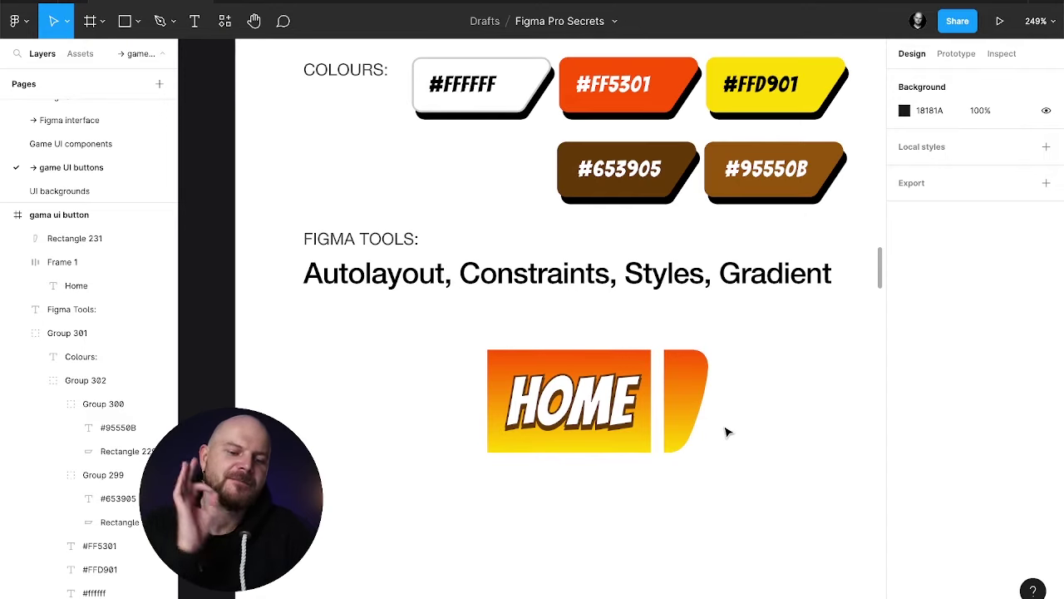
Step: Add three closely spaced vector points on the lower half of the shape's curved edge
scroll(726, 431, up, 5)
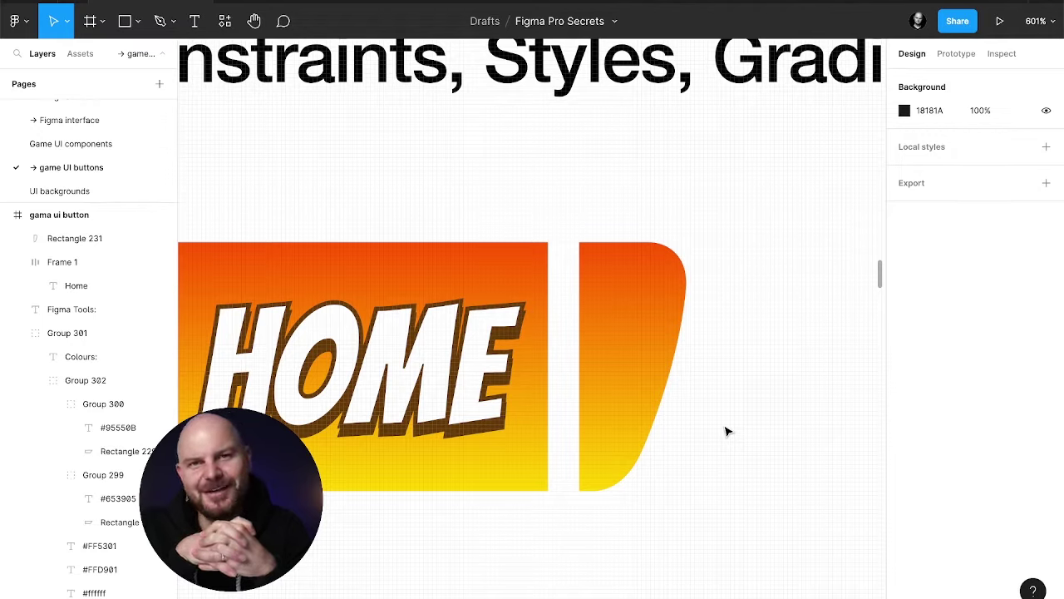
click(680, 376)
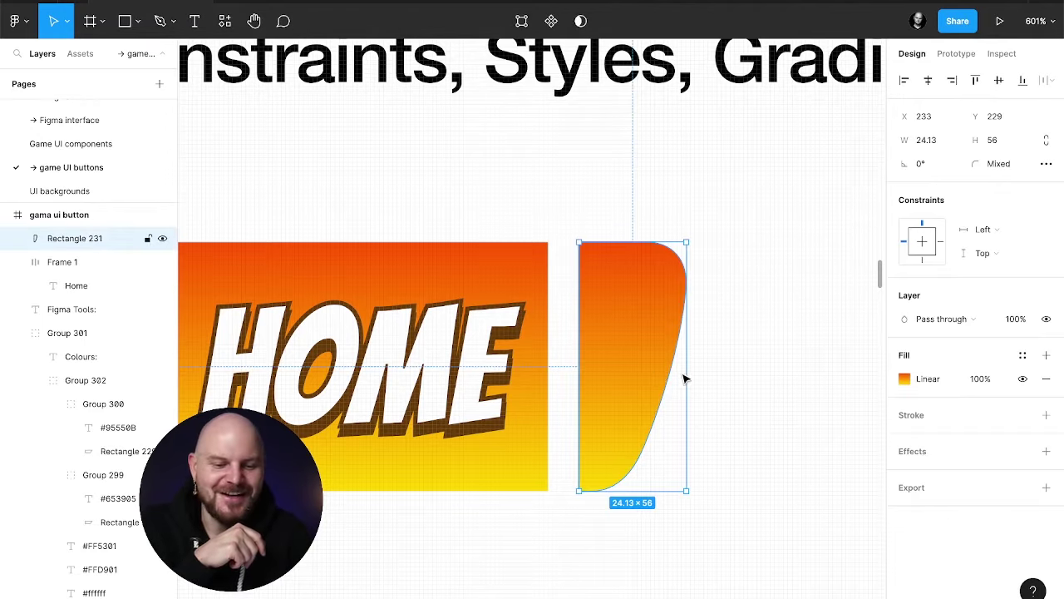
key(Return)
key(shift+2)
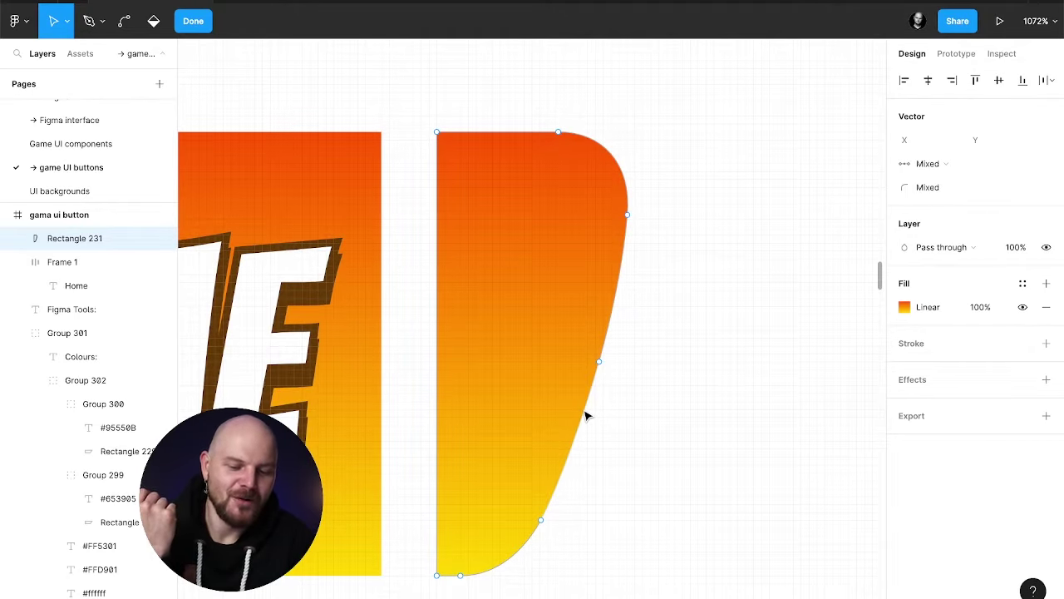
key(p)
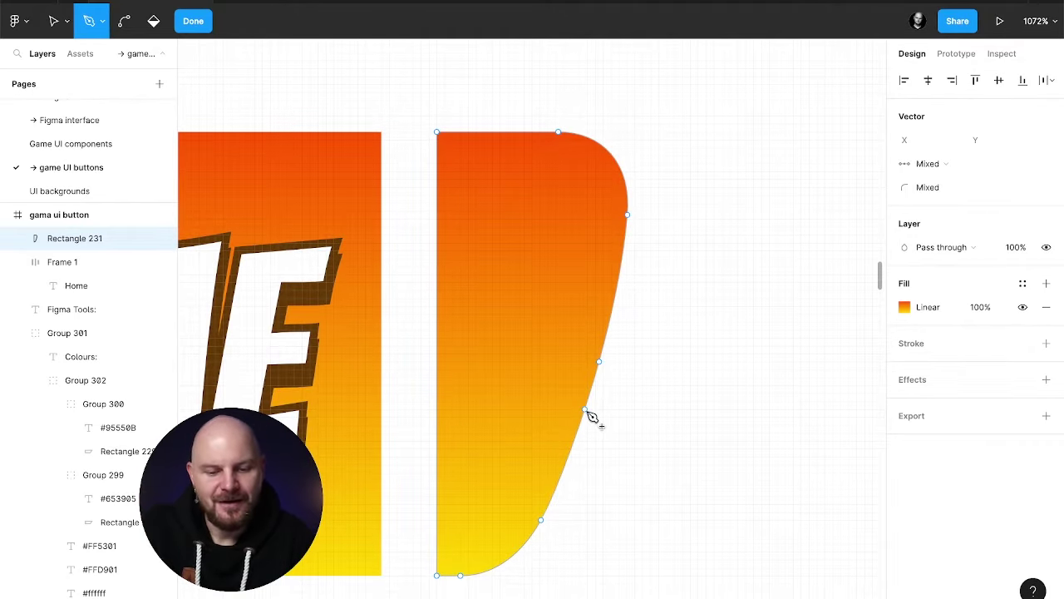
click(585, 410)
scroll(588, 414, up, 5)
key(Escape)
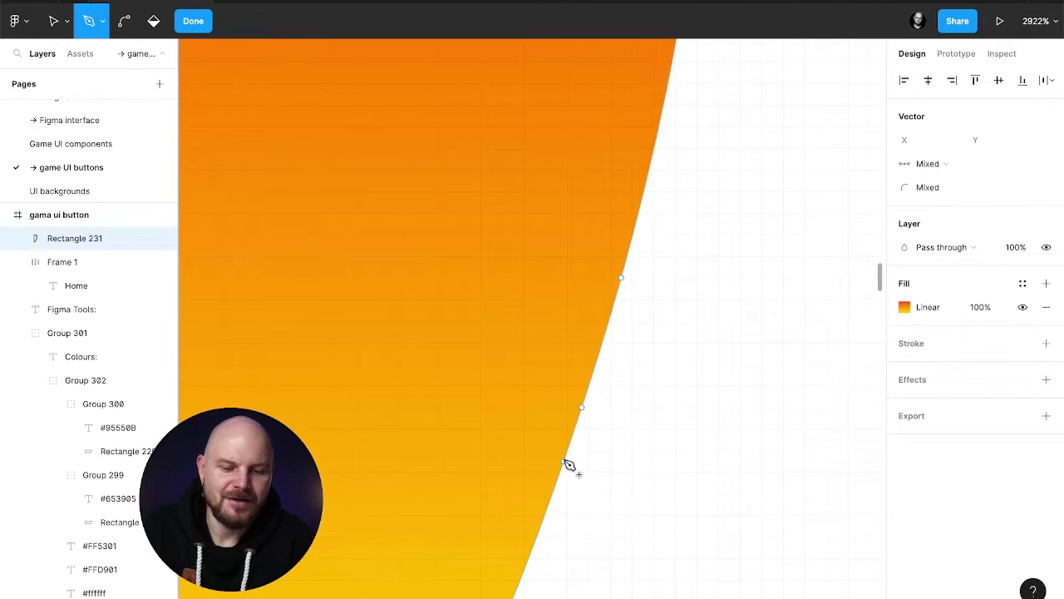
click(558, 481)
key(Escape)
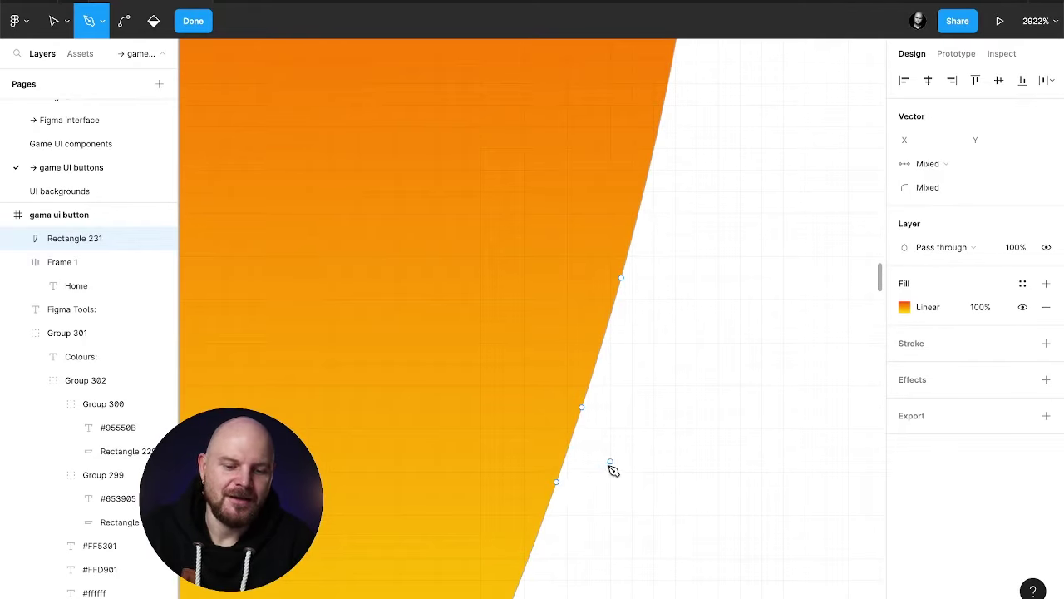
click(570, 446)
key(Escape)
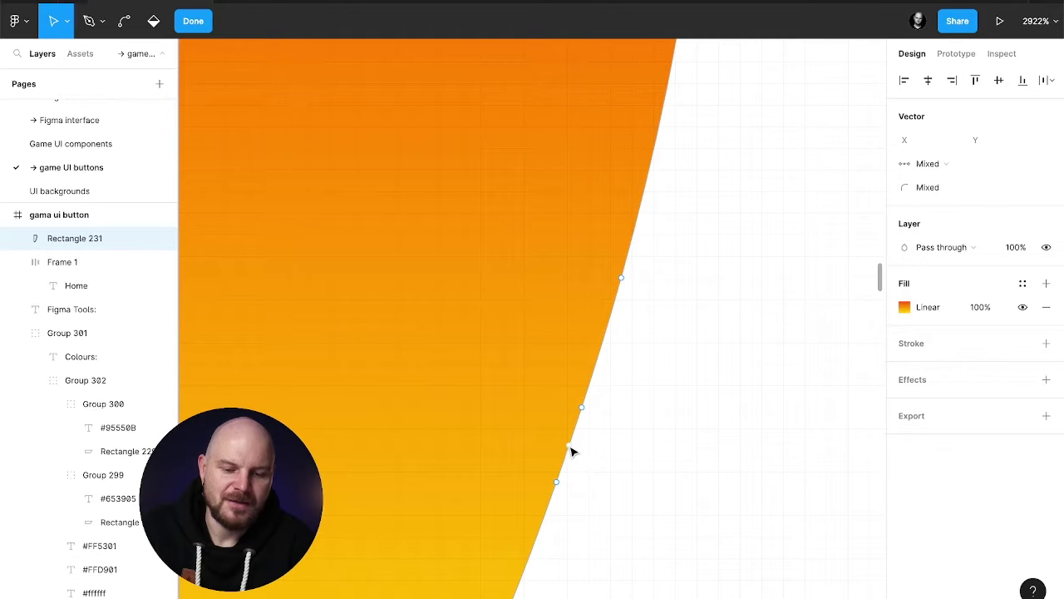
Step: Pull the middle new point inward to X 242, Y 265.5 and straighten the neighbouring curves to form a sharp notch
drag(572, 450, 373, 441)
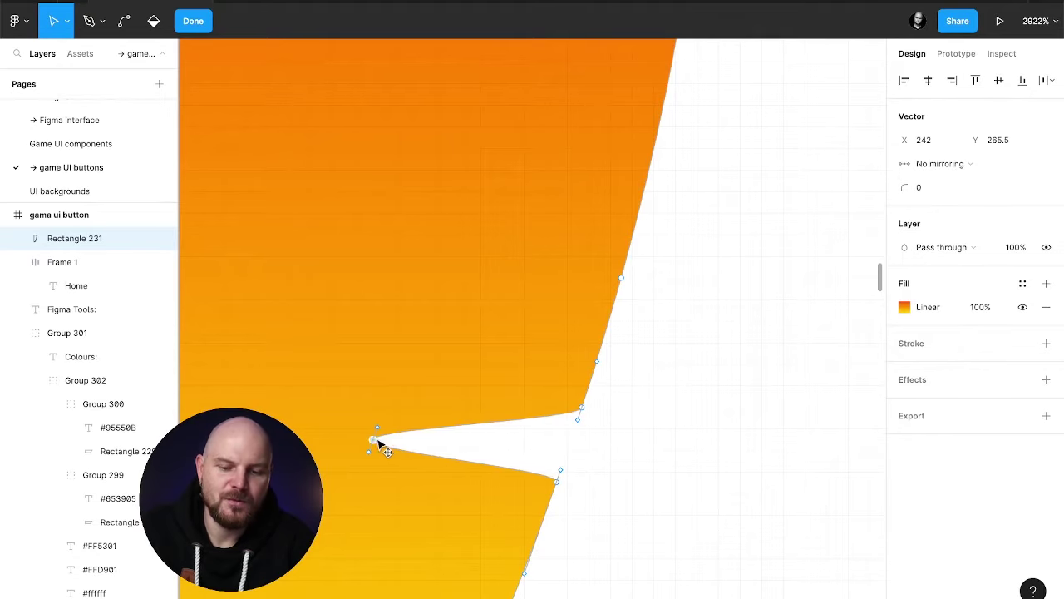
click(559, 476)
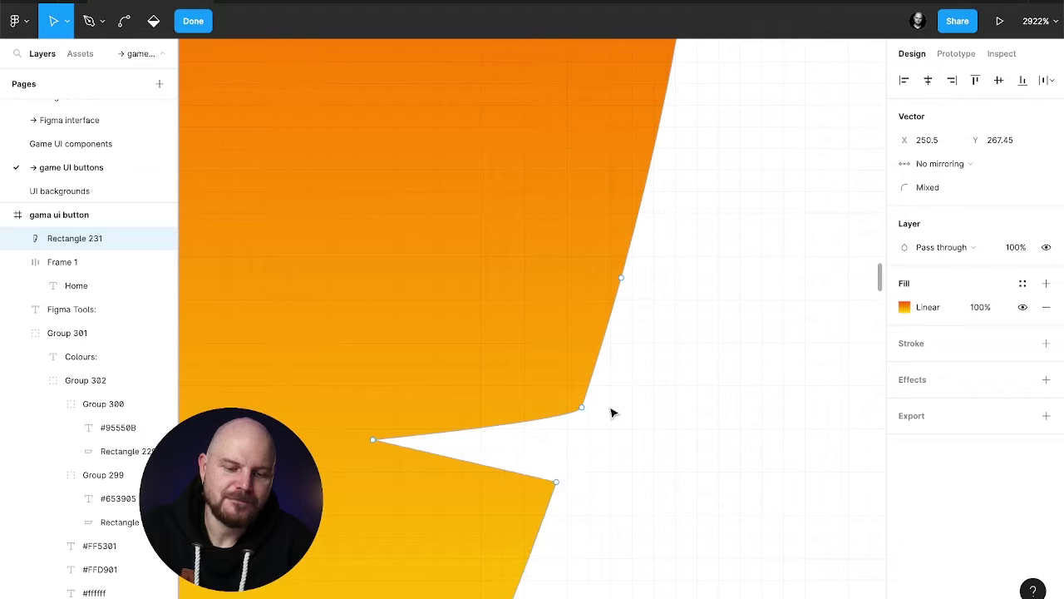
click(583, 409)
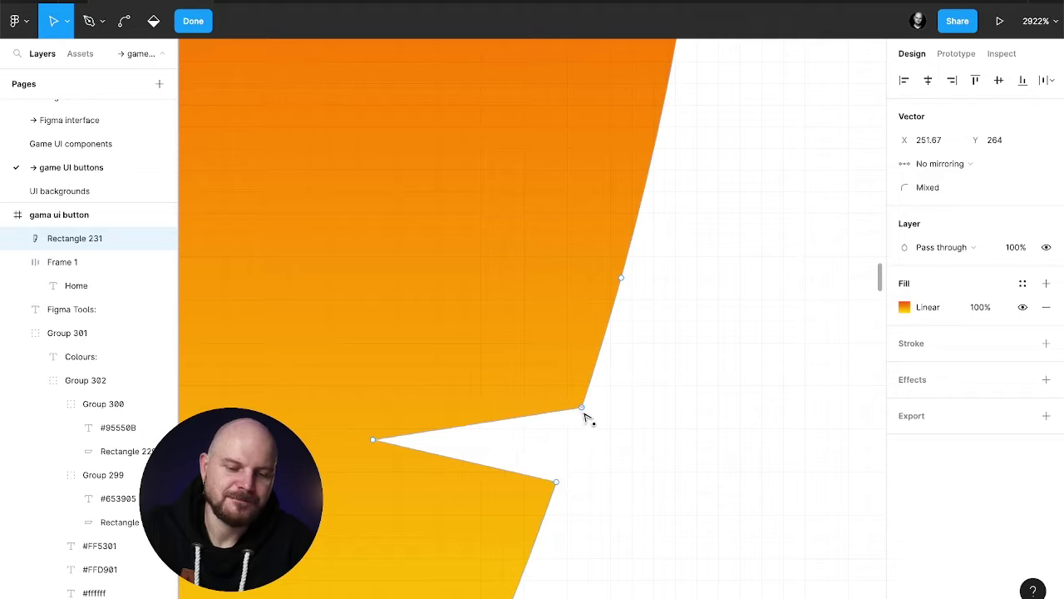
key(Escape)
click(623, 436)
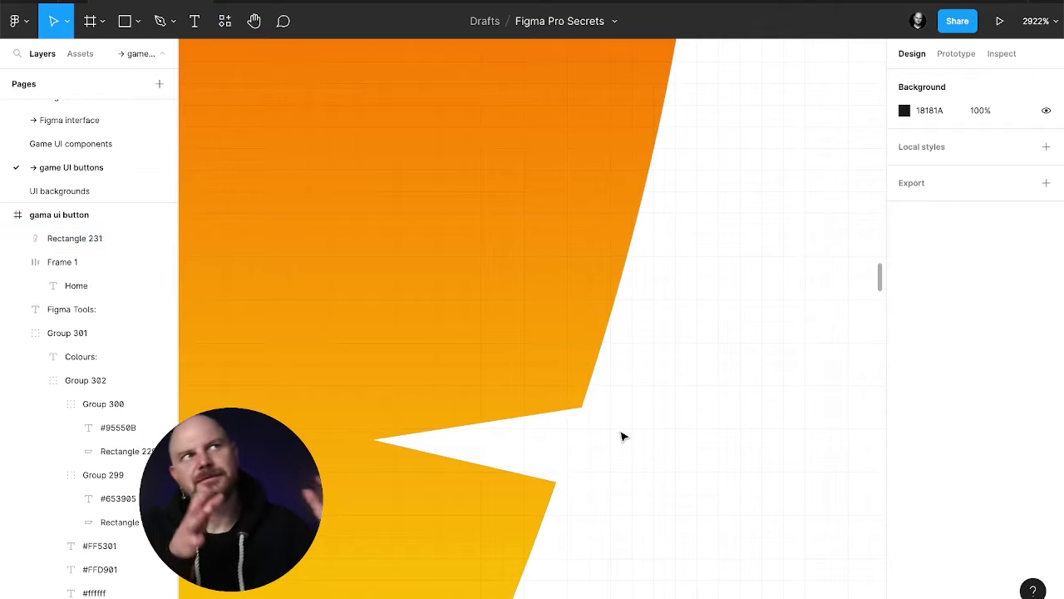
scroll(623, 436, down, 5)
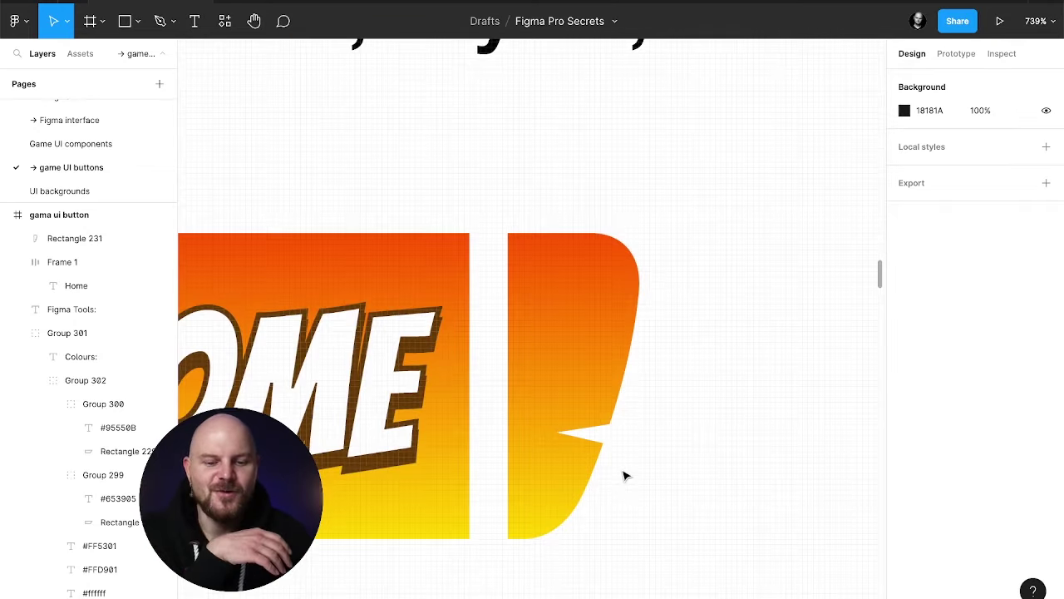
scroll(626, 478, down, 3)
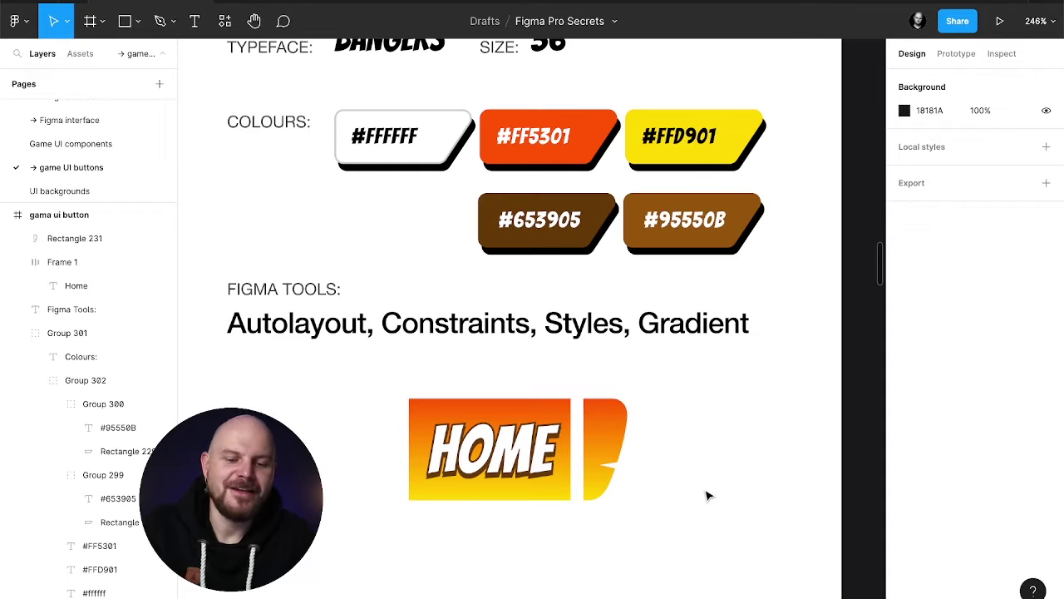
Step: Move the notched shape into the HOME button frame, make it absolutely positioned, and shift it up to Y 0
click(617, 442)
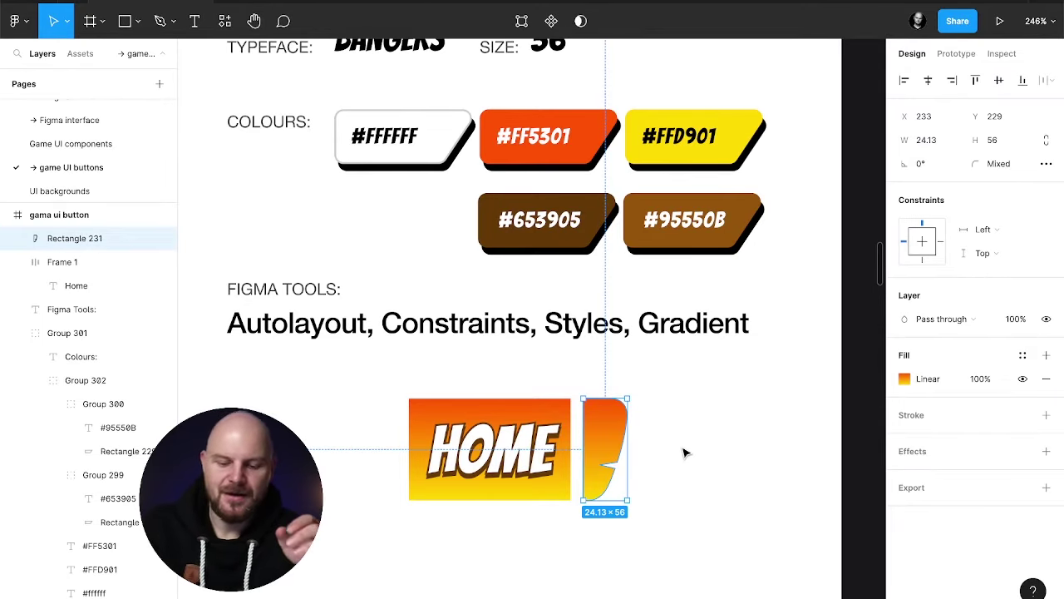
key(Delete)
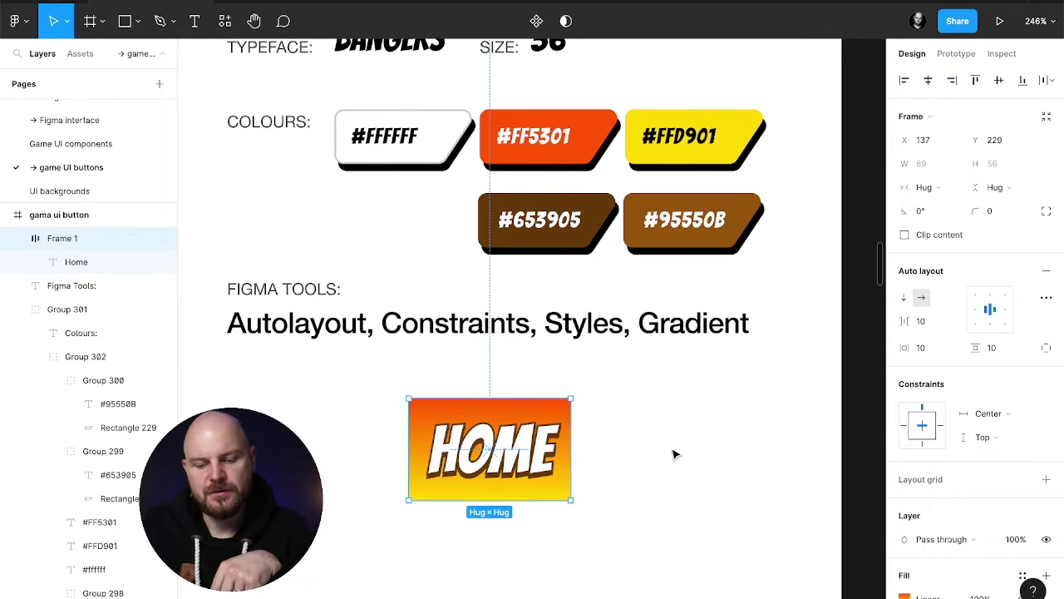
key(ctrl+z)
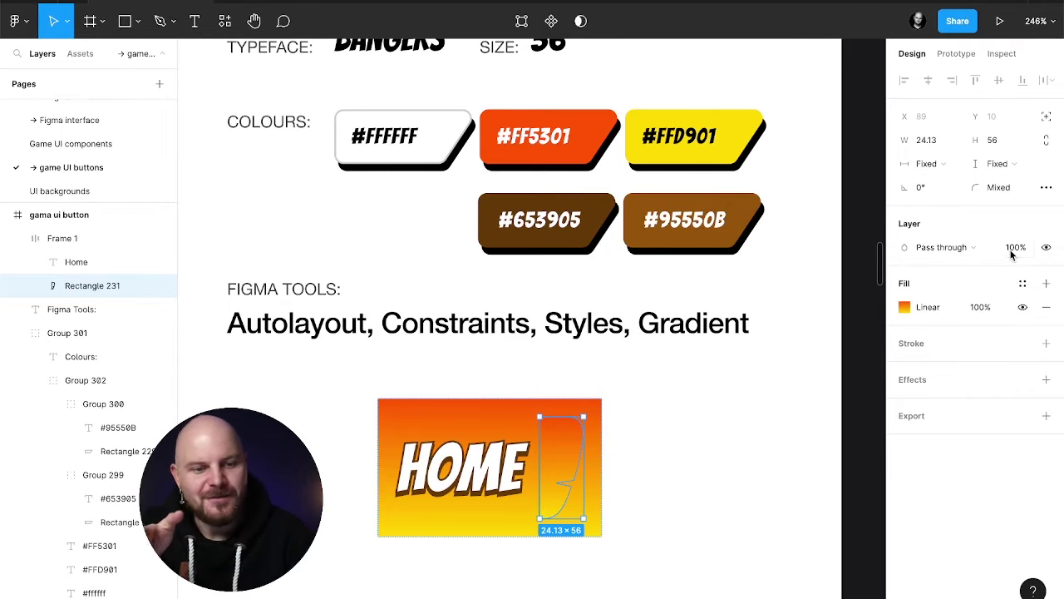
click(1046, 117)
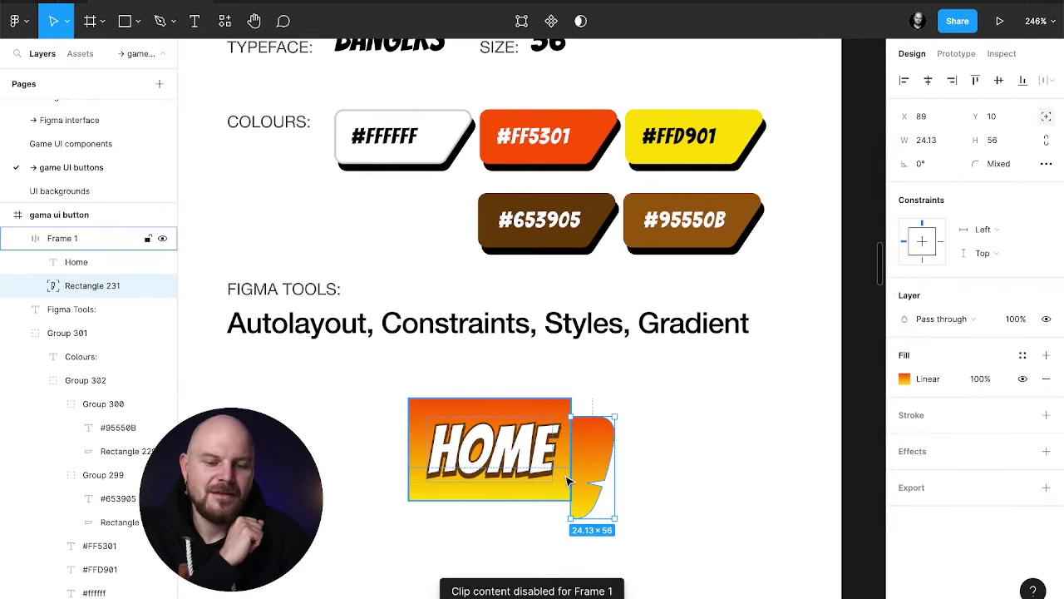
scroll(600, 442, up, 5)
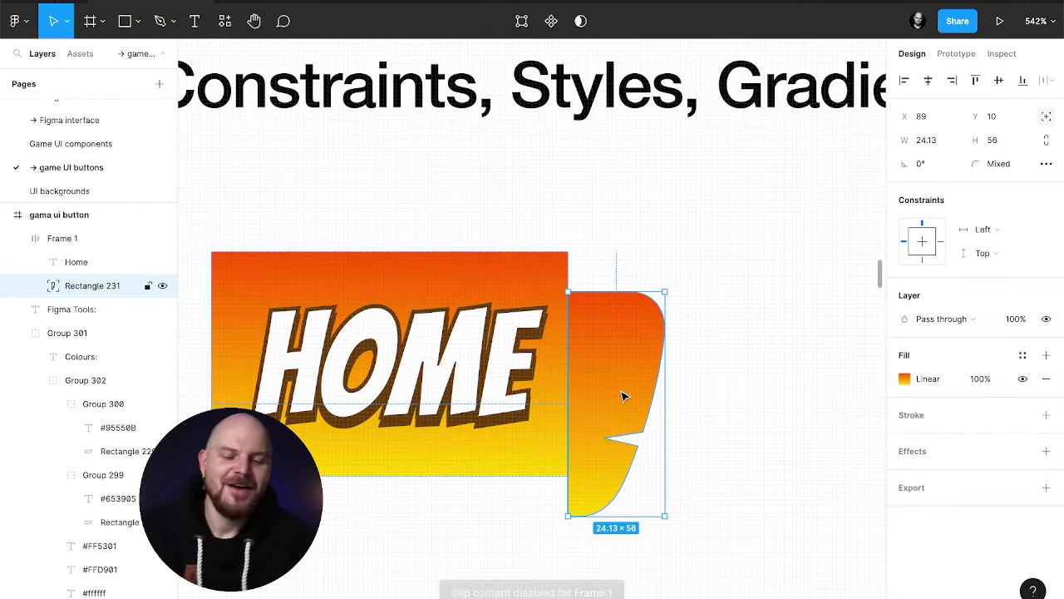
key(shift+Up)
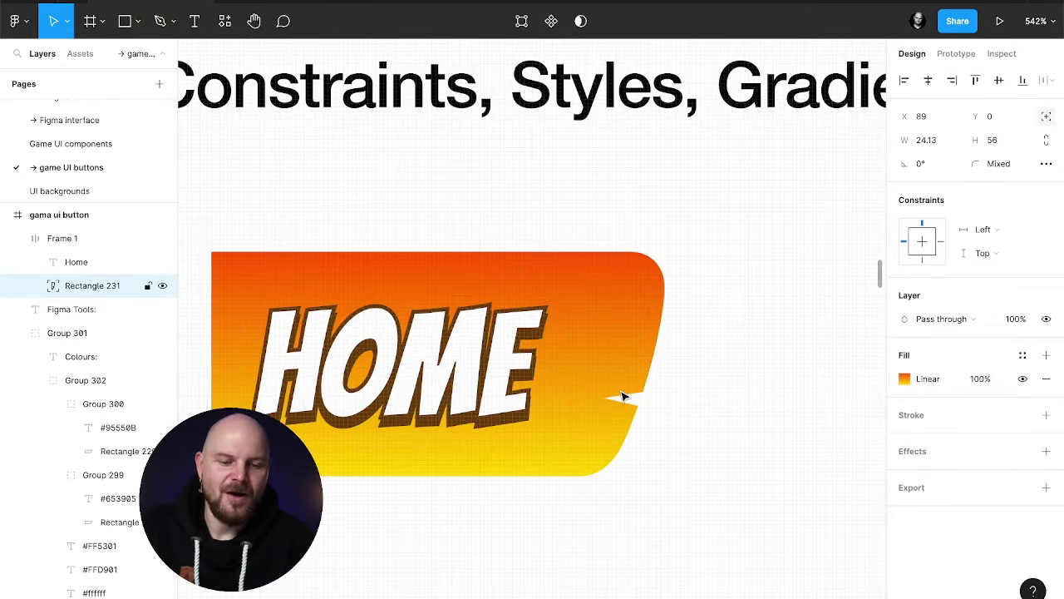
Step: Rename the HOME button's frame layer as Button
click(83, 238)
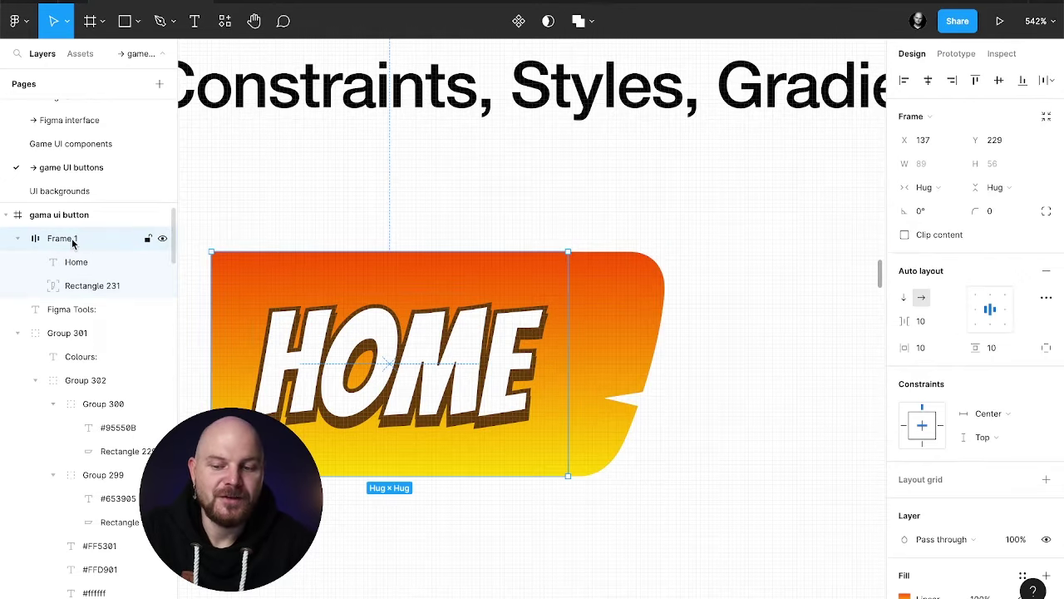
double_click(70, 238)
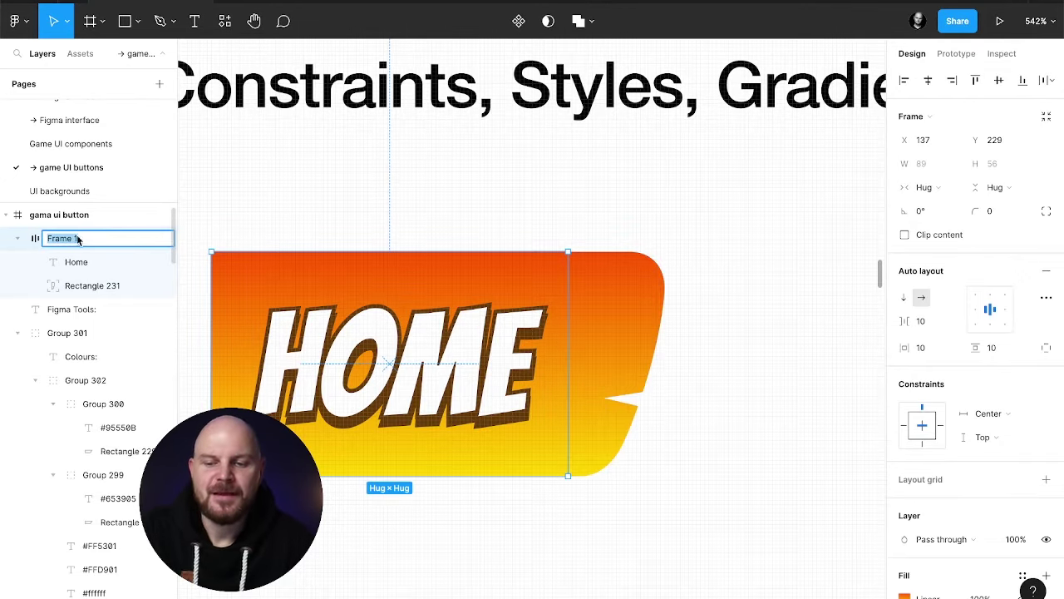
text(Button)
key(Return)
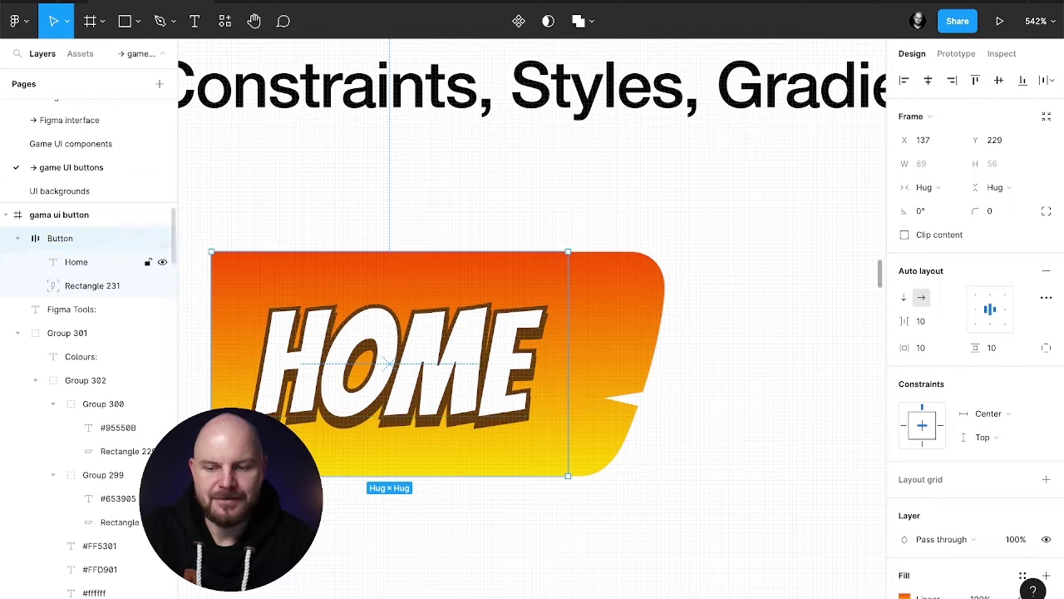
Step: Rename the notched side shape's layer as "right wing"
click(119, 287)
double_click(95, 284)
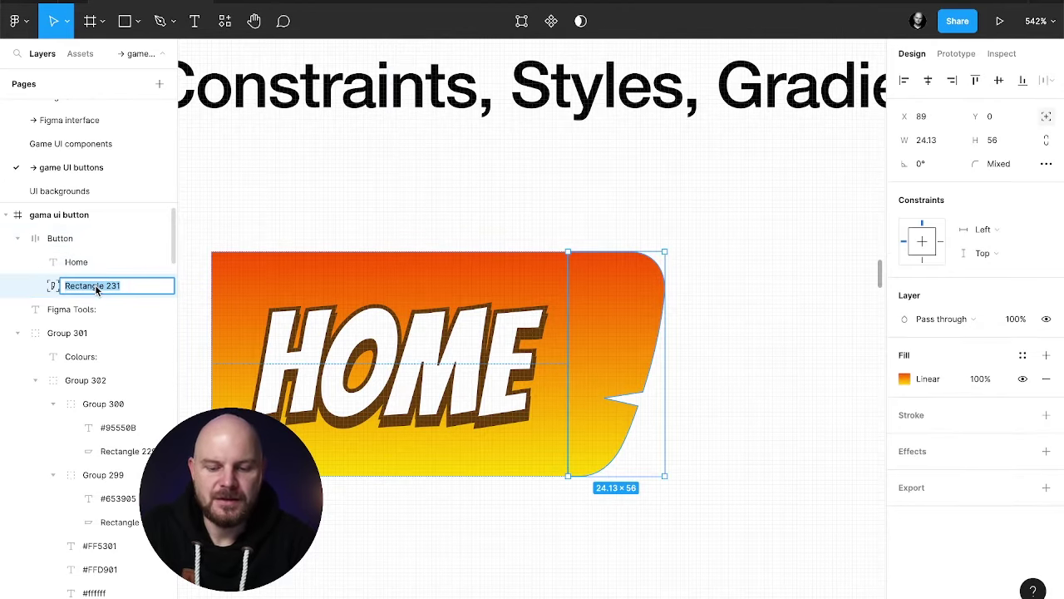
text(wi)
key(BackSpace)
key(BackSpace)
text(right wing)
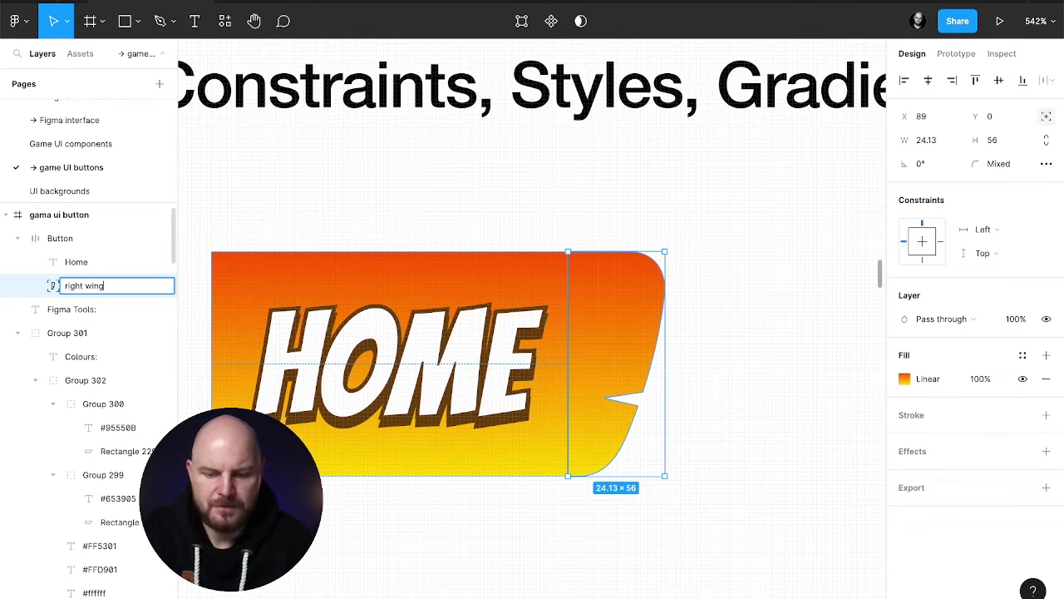
Step: Duplicate the right wing layer and flip the copy horizontally
key(Return)
scroll(517, 293, left, 1)
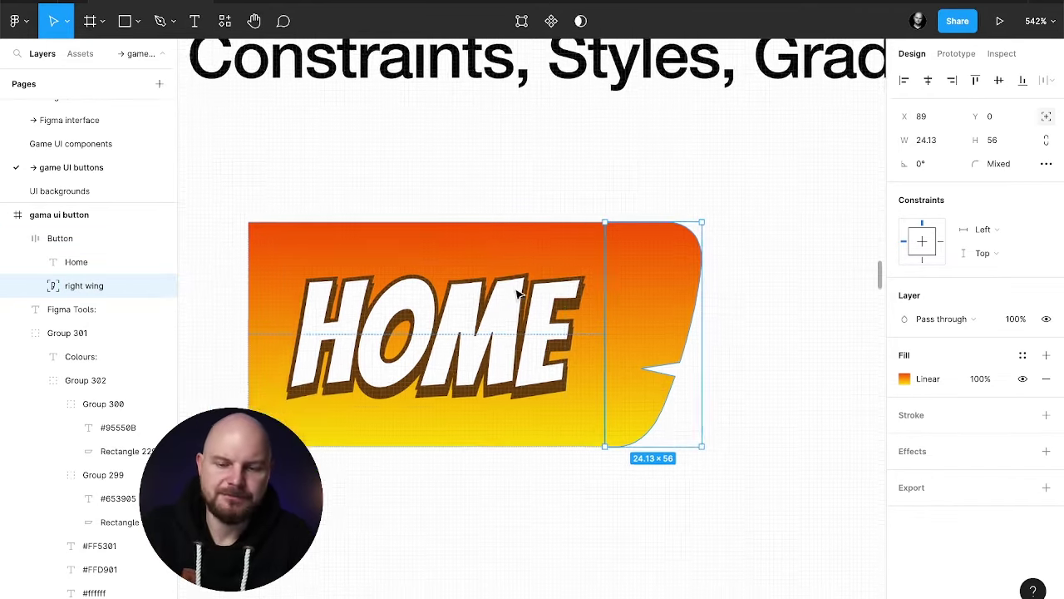
scroll(517, 293, left, 1)
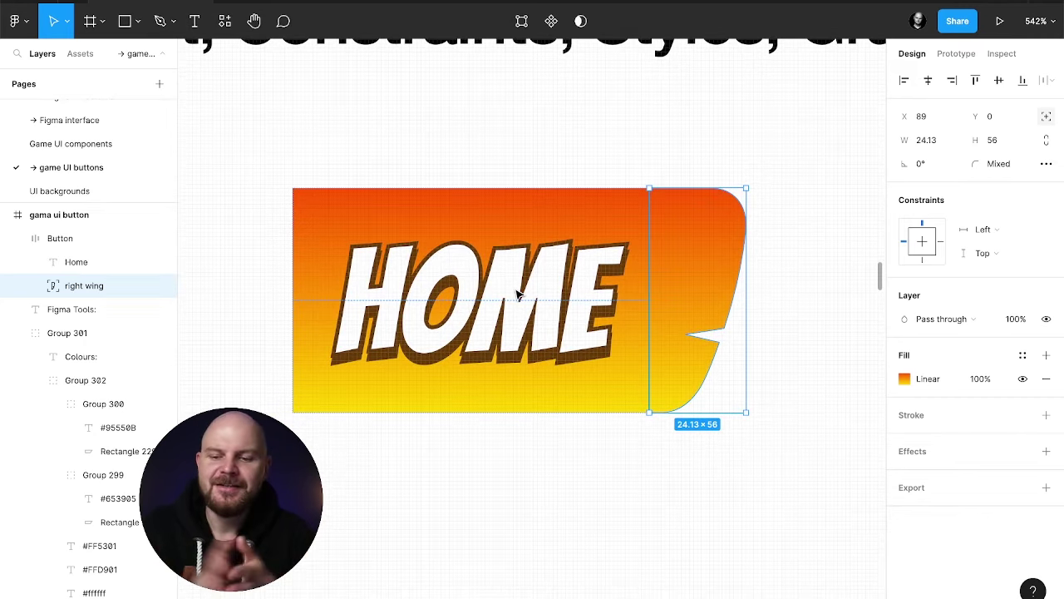
scroll(517, 293, left, 1)
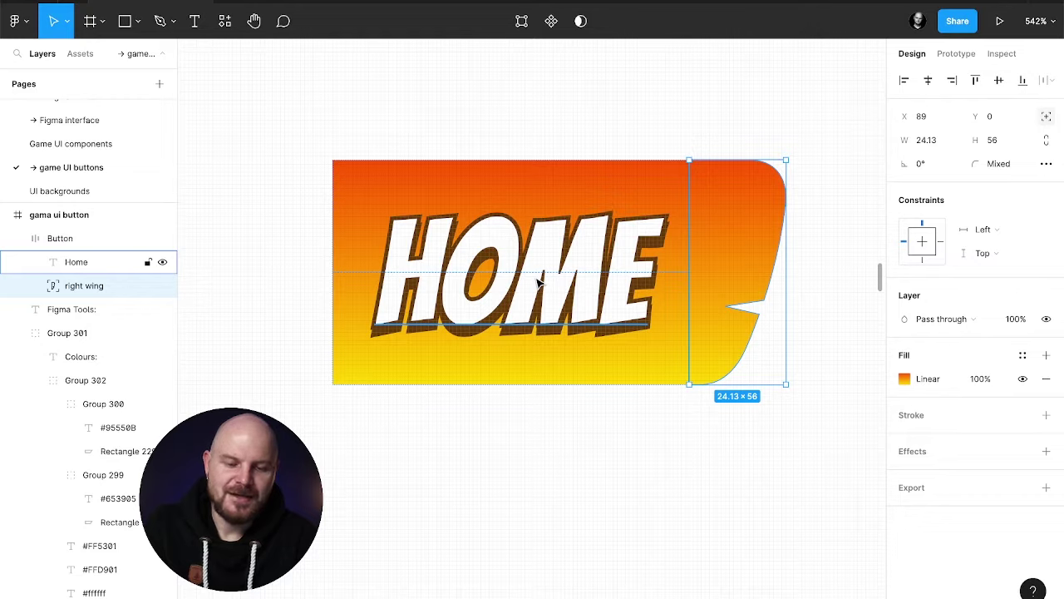
key(ctrl+d)
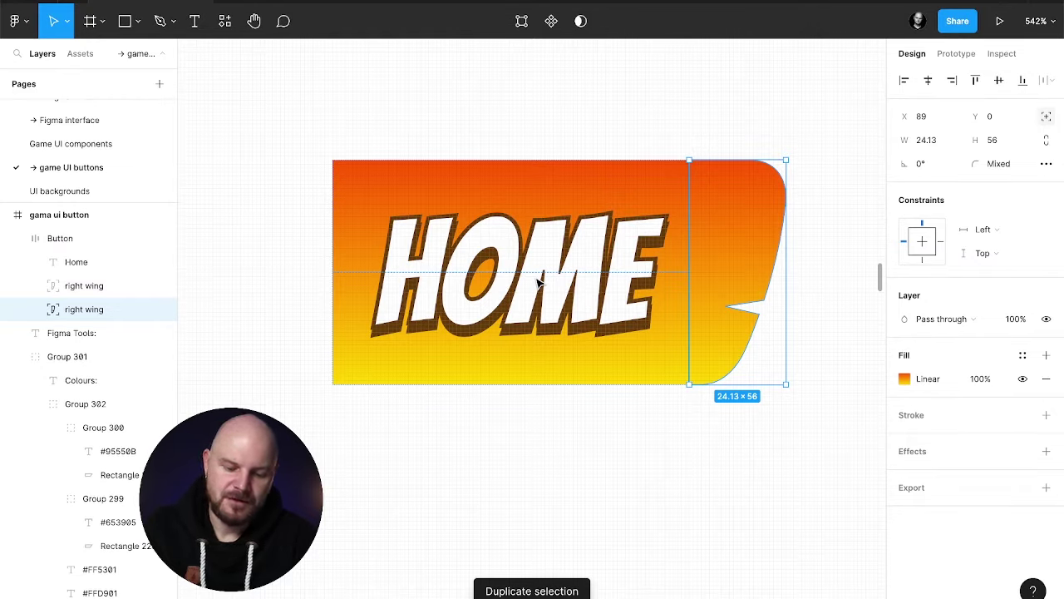
key(shift+h)
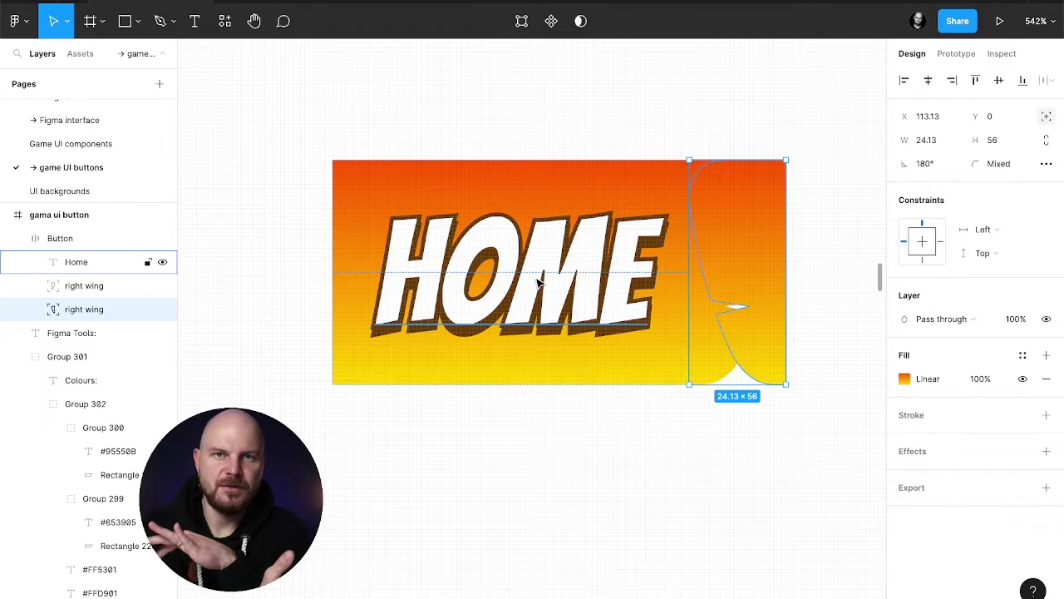
Step: Align the flipped wing copy to the Button frame's left side and nudge it outward until it adjoins the frame's left edge
key(alt+a)
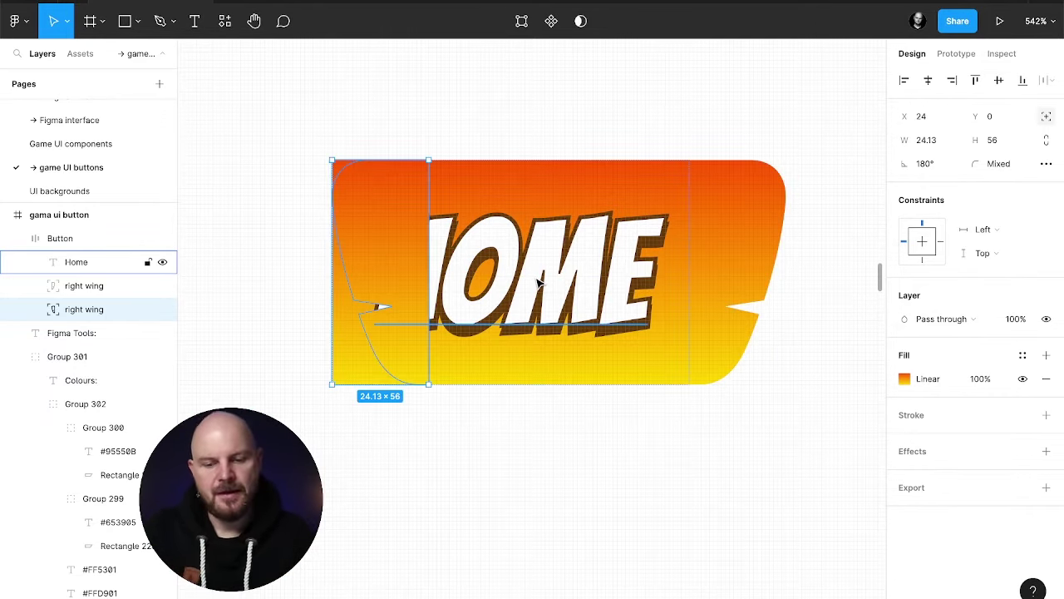
key(shift+Left)
key(shift+Left)
key(shift+Left)
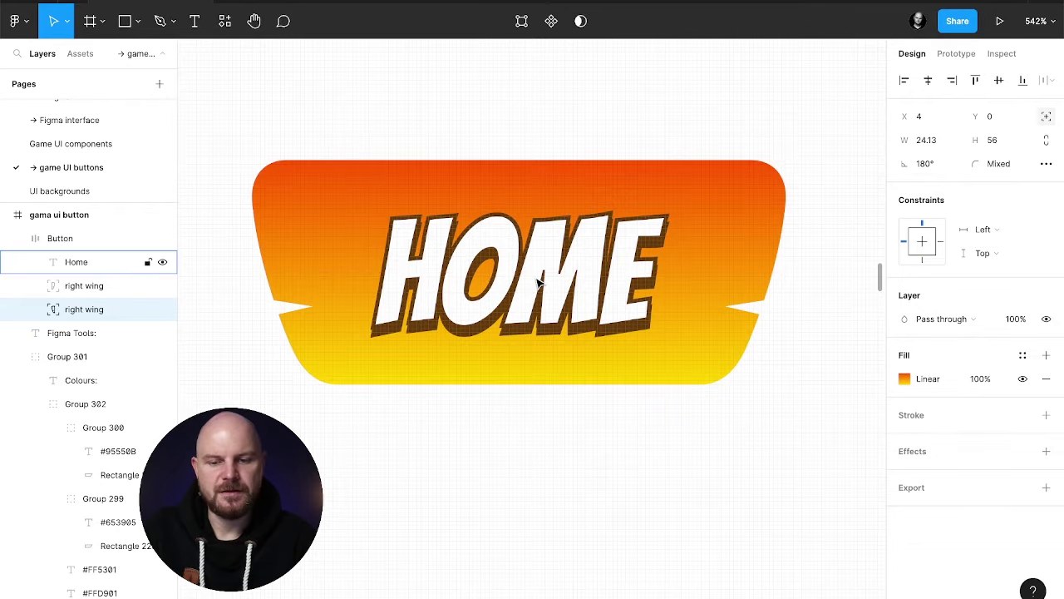
key(Right)
key(Right)
key(Right)
key(Right)
key(Right)
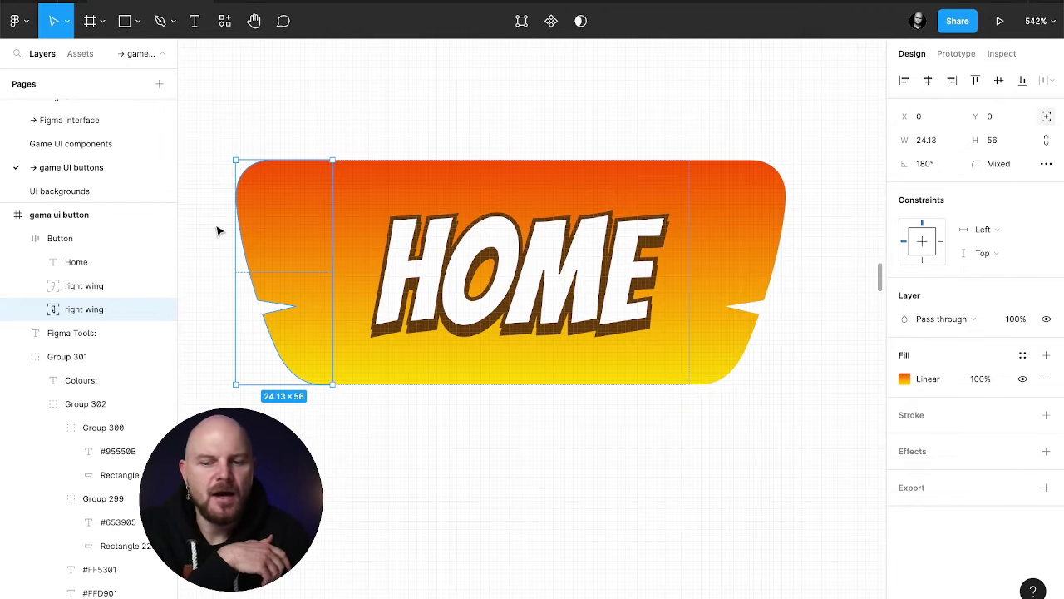
Step: Narrow the left-hand wing to a width of 24 by adjusting its outer edge
scroll(217, 230, up, 5)
scroll(249, 239, down, 2)
scroll(249, 240, left, 2)
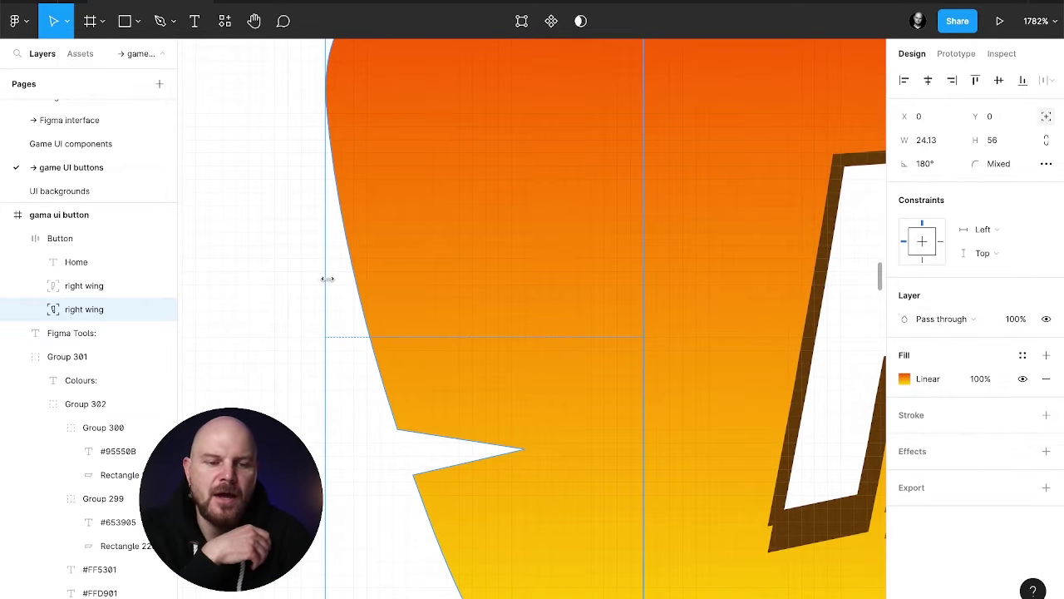
drag(328, 279, 330, 279)
scroll(522, 325, down, 3)
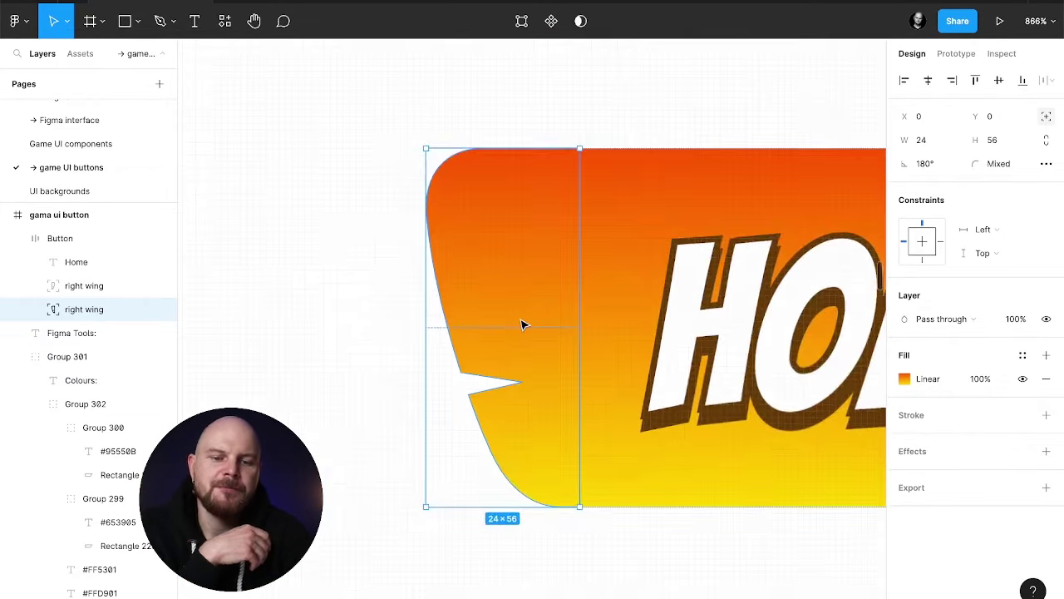
Step: Narrow the right-hand wing to a width of 24 by adjusting its outer edge
scroll(522, 325, right, 5)
click(522, 325)
scroll(563, 302, up, 3)
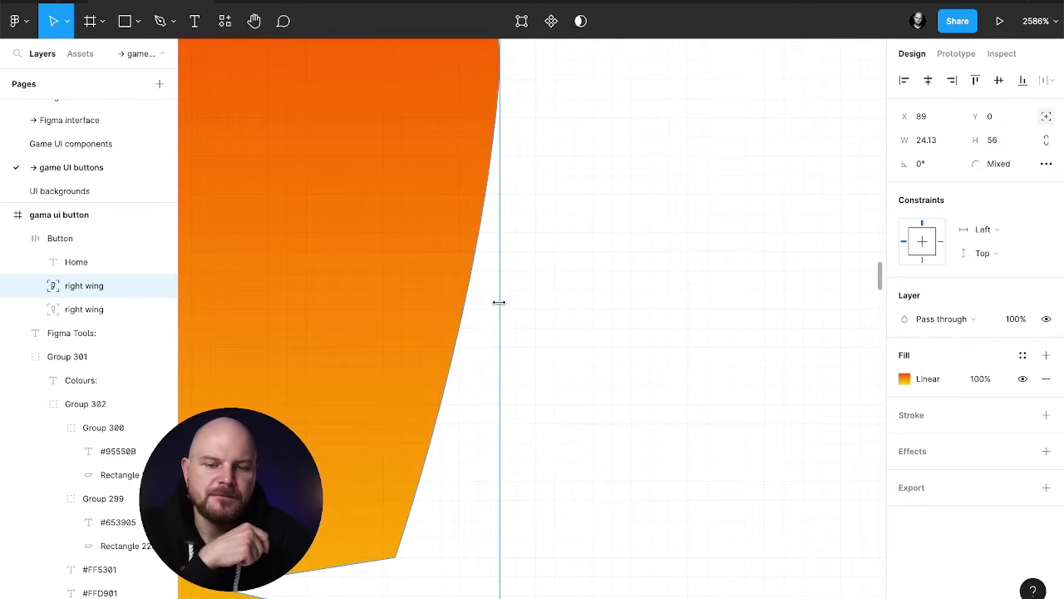
drag(499, 302, 497, 301)
scroll(556, 310, down, 2)
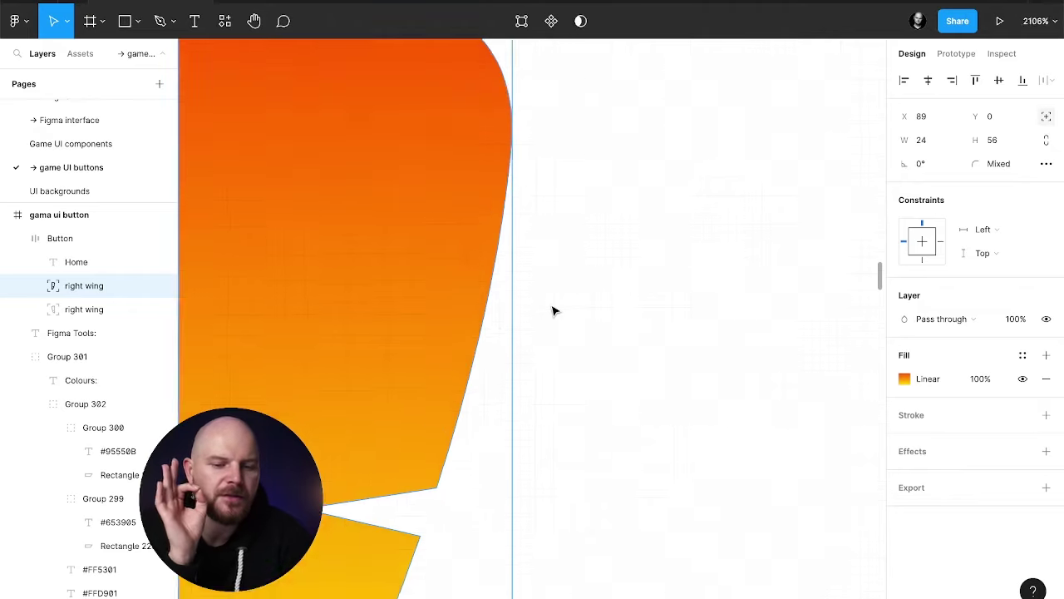
scroll(556, 311, down, 3)
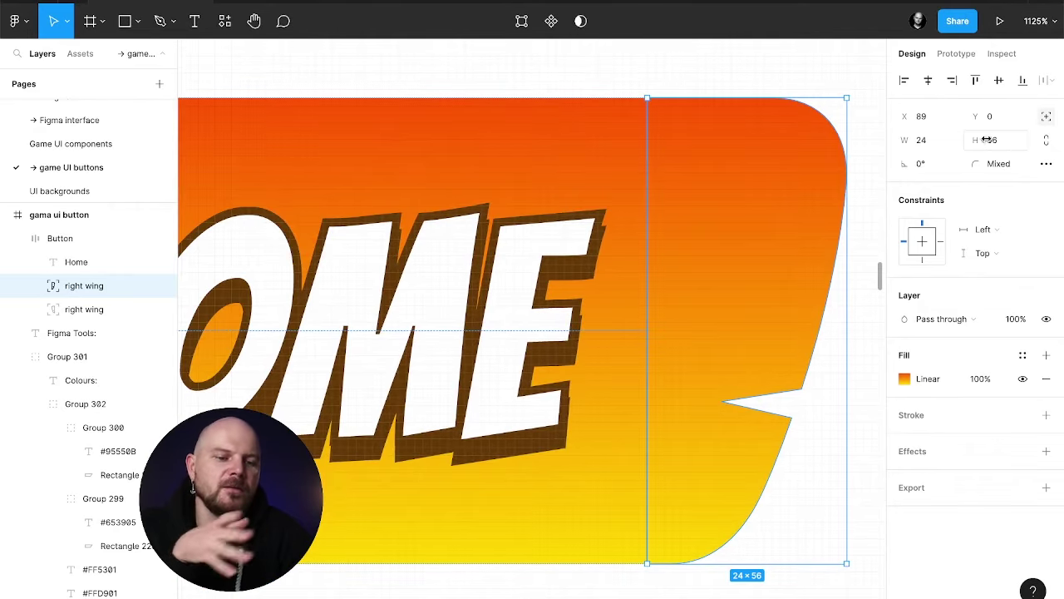
Step: Examine the left-hand wing's size and the overall shape of the button with both wings attached
scroll(600, 209, left, 10)
click(625, 203)
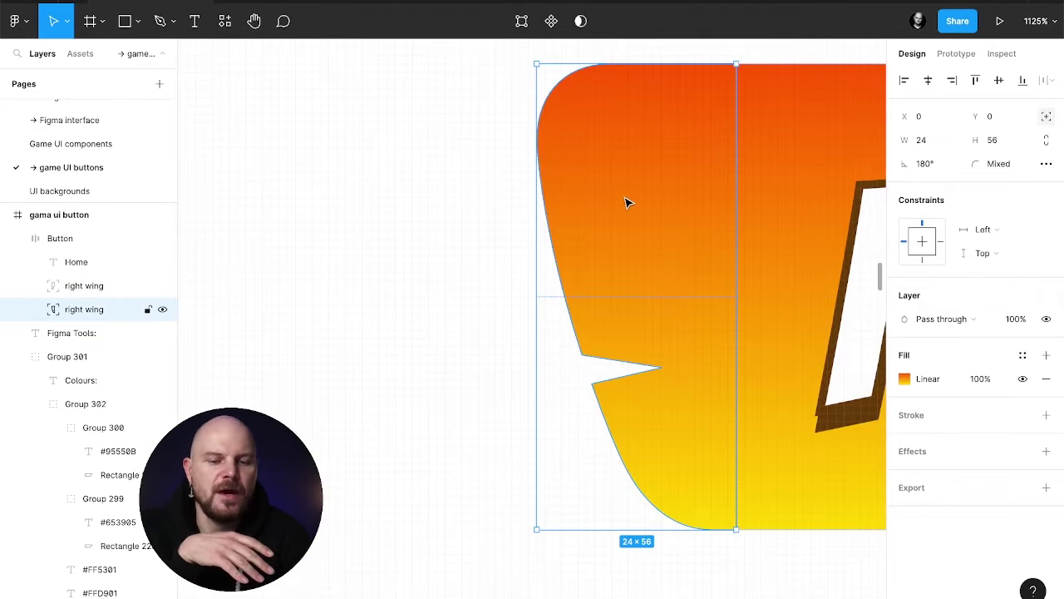
scroll(681, 172, down, 5)
scroll(682, 171, right, 2)
scroll(677, 170, up, 2)
click(674, 170)
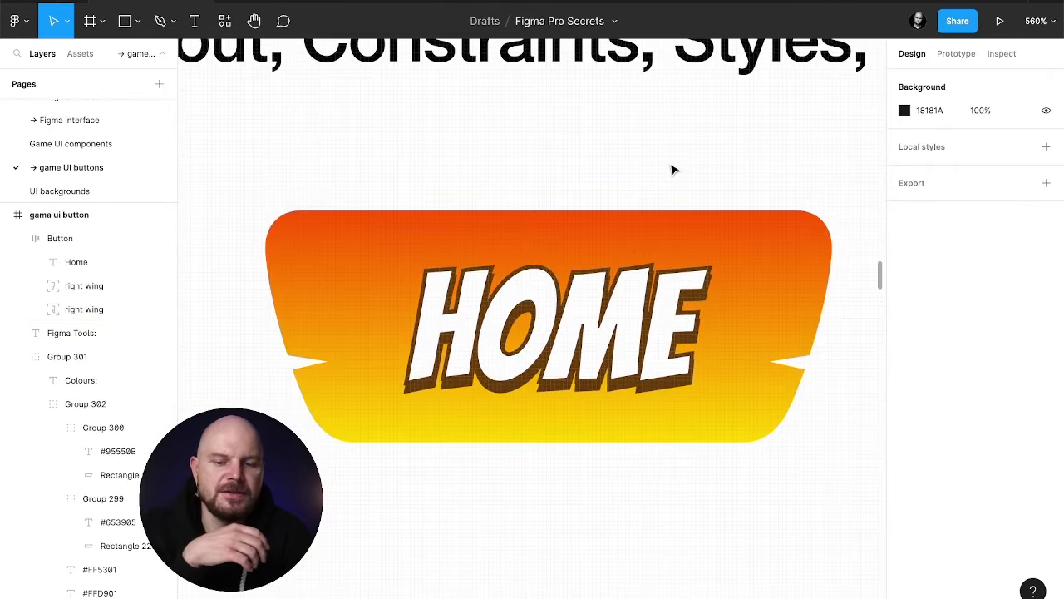
scroll(674, 170, down, 5)
scroll(673, 170, right, 1)
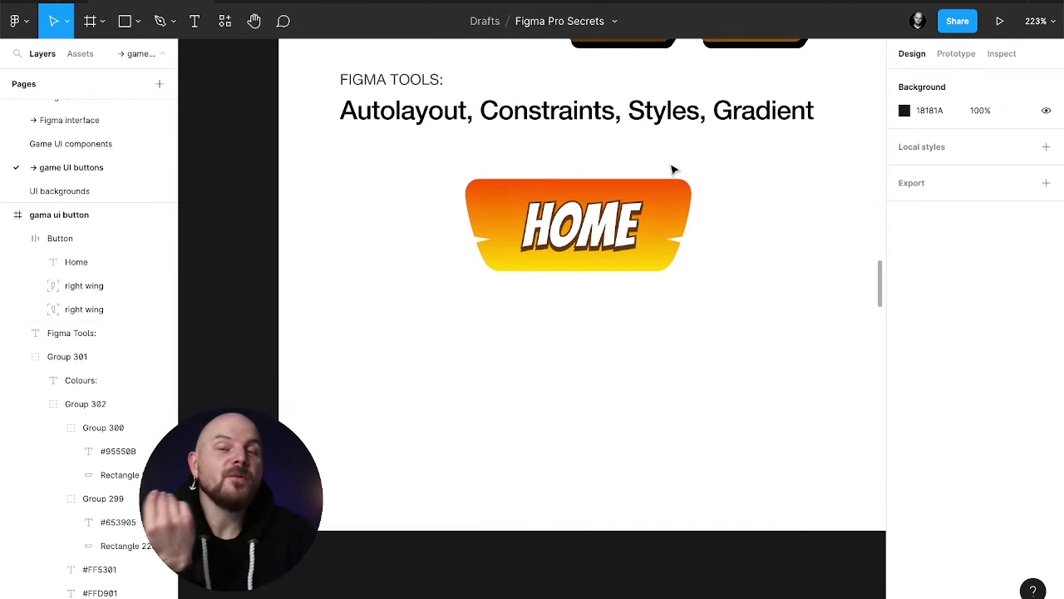
Step: Edit the left-hand wing's vector and move its notch points together upward so the notch sits higher than the right one
click(607, 249)
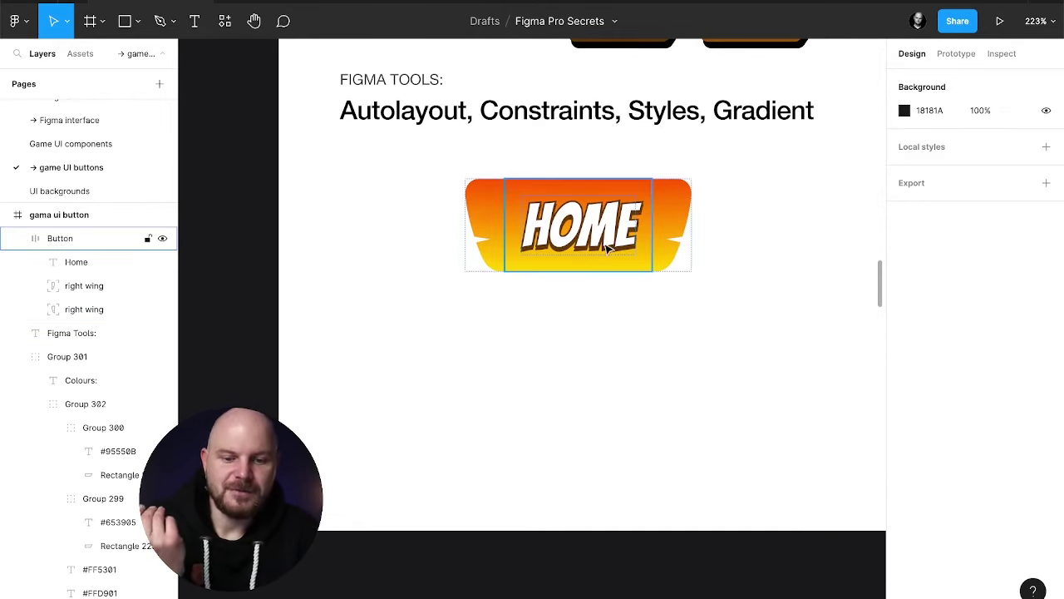
scroll(506, 259, up, 3)
double_click(499, 253)
click(468, 227)
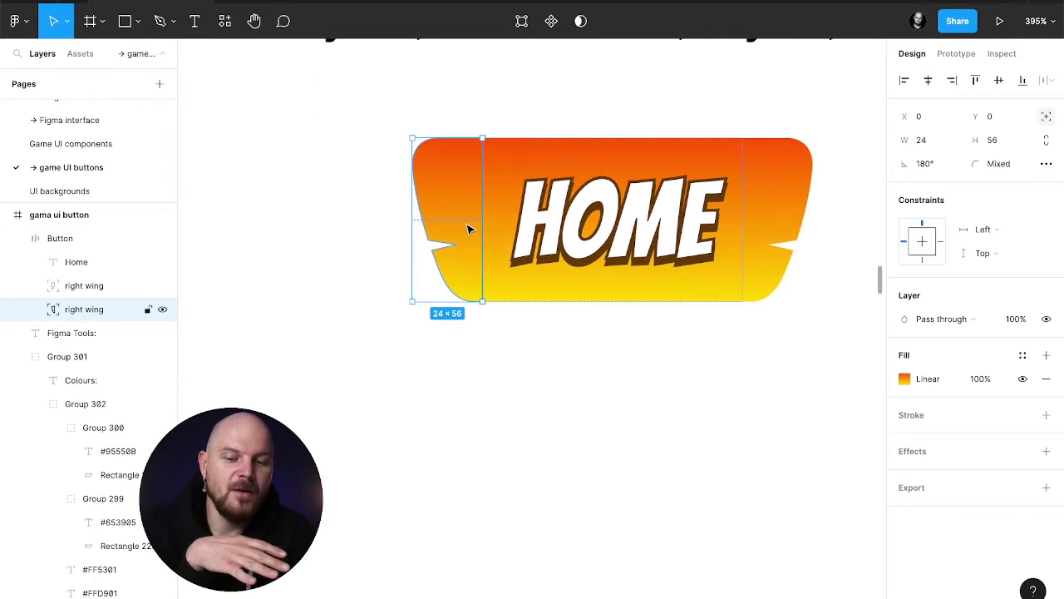
scroll(468, 228, up, 4)
double_click(460, 232)
drag(351, 214, 482, 311)
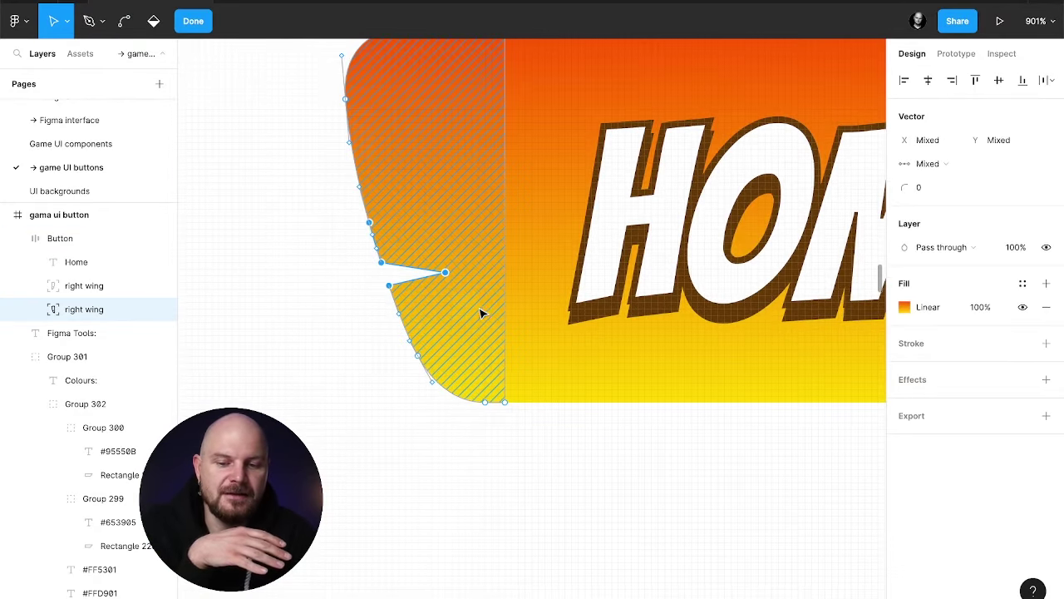
drag(443, 263, 439, 238)
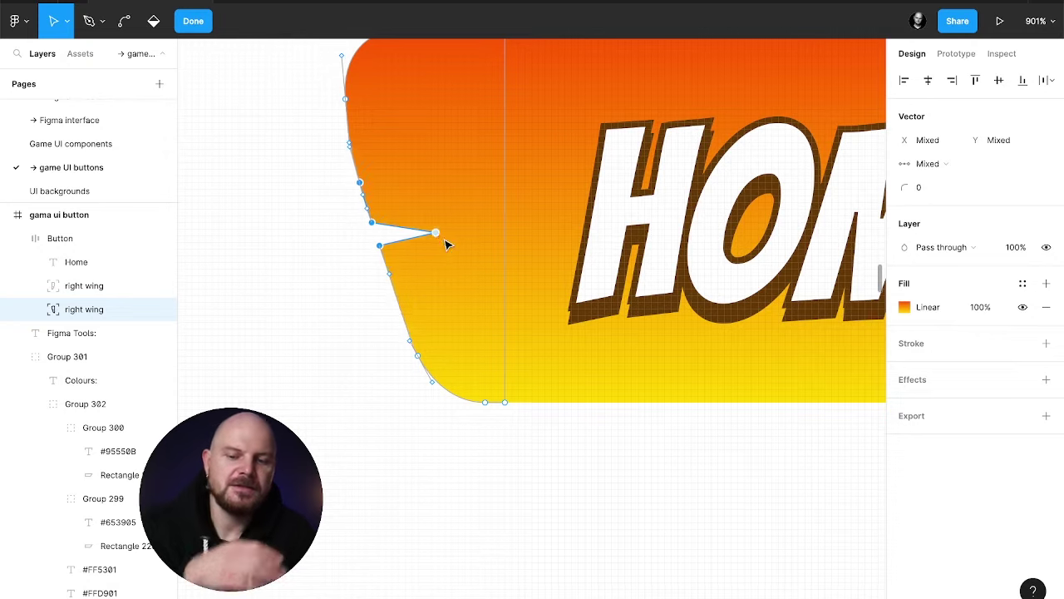
Step: Widen the left-hand wing's notch by lowering its bottom corner and pulling its tip slightly outward, and finish vector editing
click(436, 236)
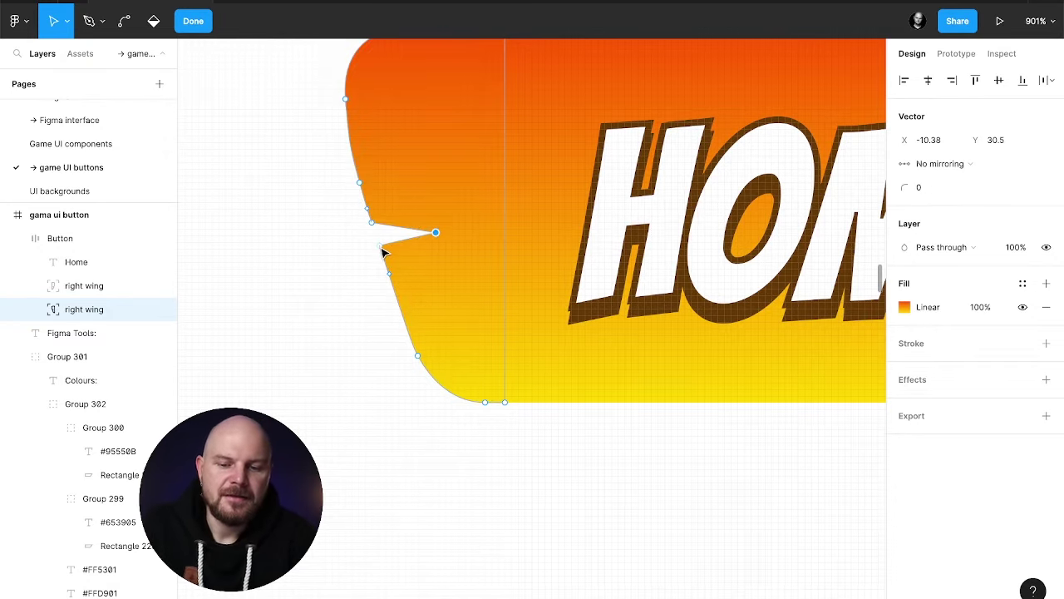
drag(380, 246, 382, 256)
drag(435, 233, 428, 229)
key(Escape)
key(Escape)
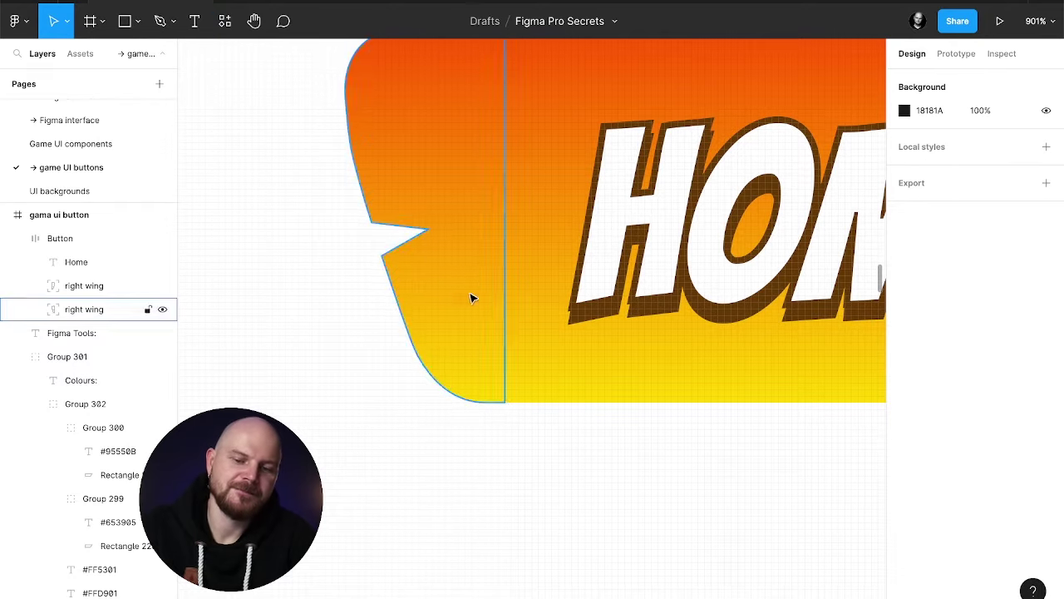
Step: Copy the drop shadow effect from the HOME text onto the Button frame
scroll(449, 410, down, 5)
scroll(449, 412, down, 1)
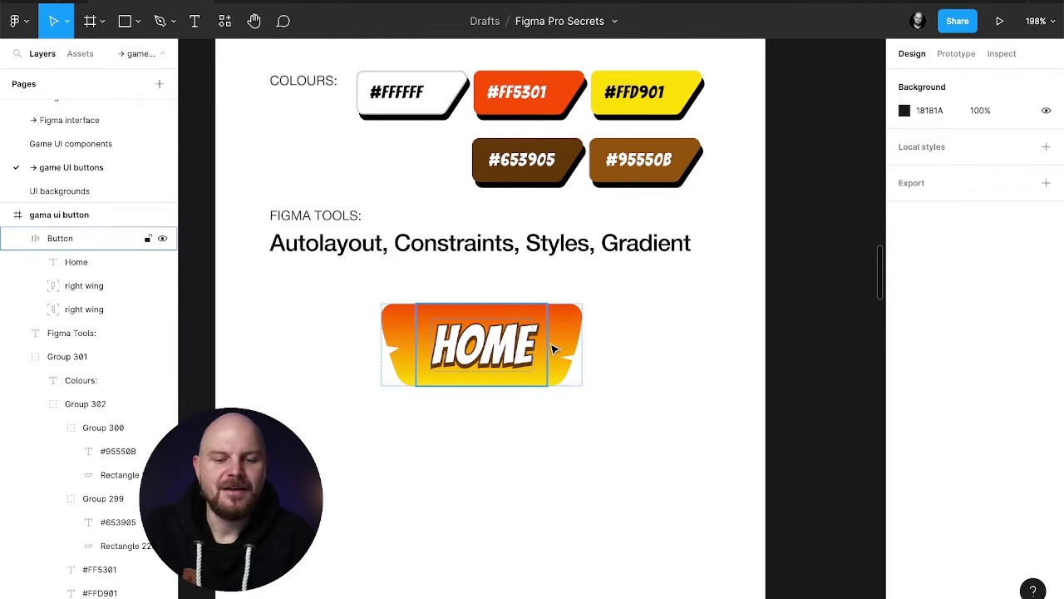
click(488, 319)
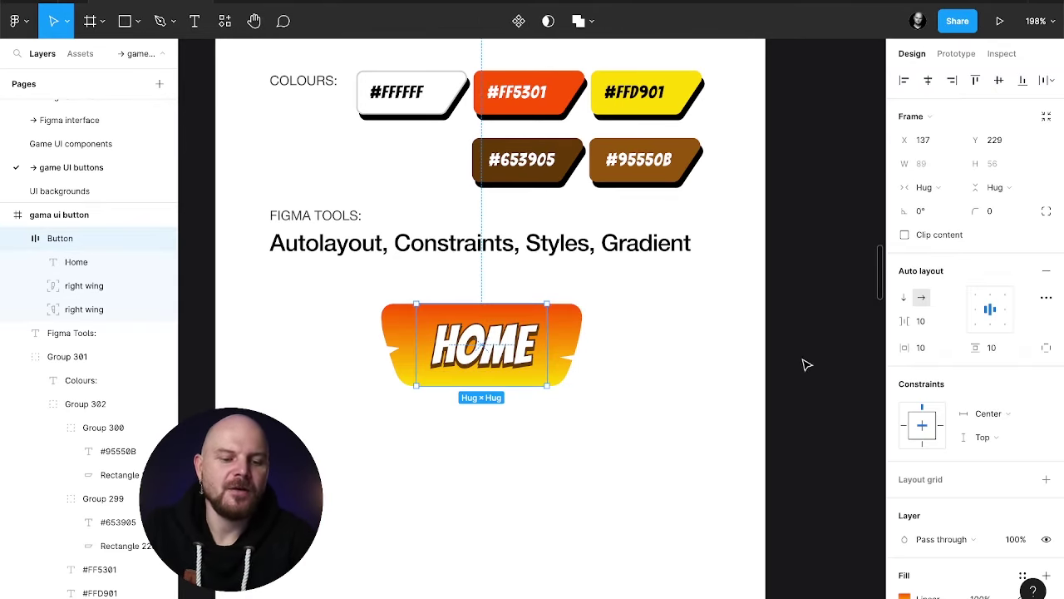
scroll(928, 404, down, 4)
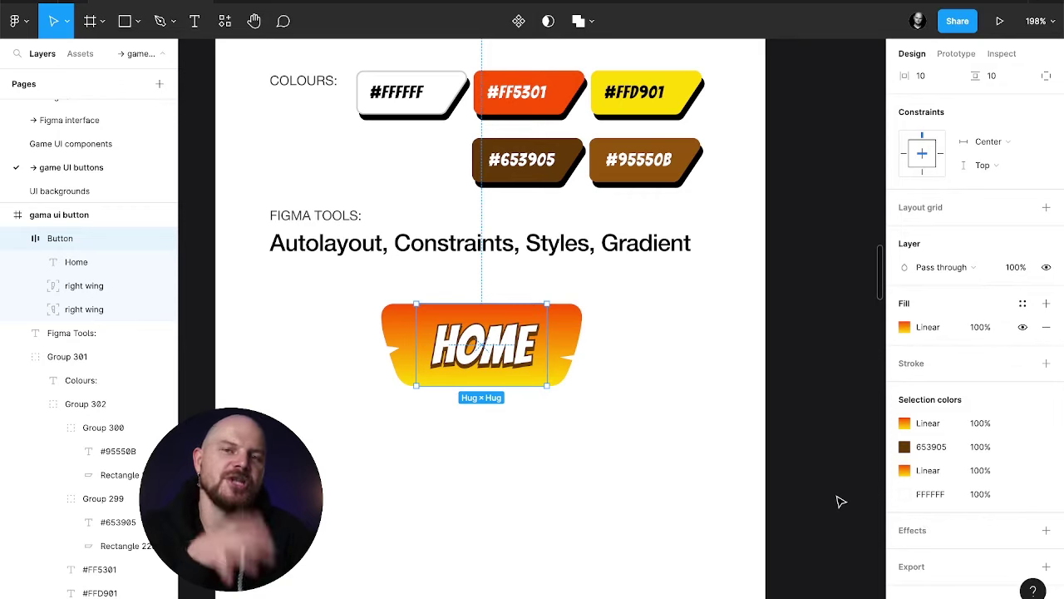
double_click(509, 363)
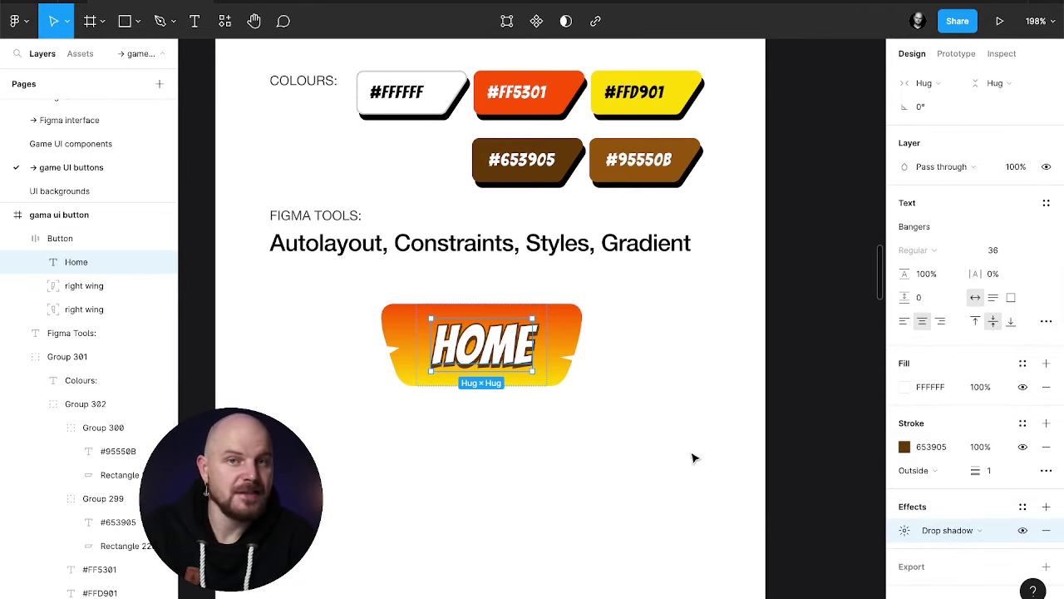
click(642, 360)
click(499, 360)
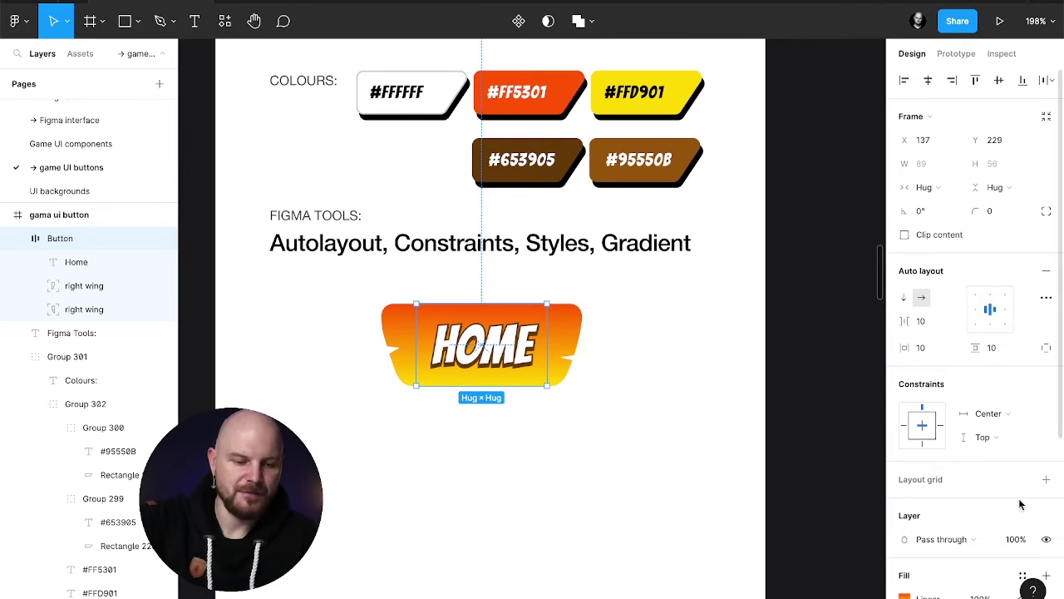
scroll(1018, 499, down, 5)
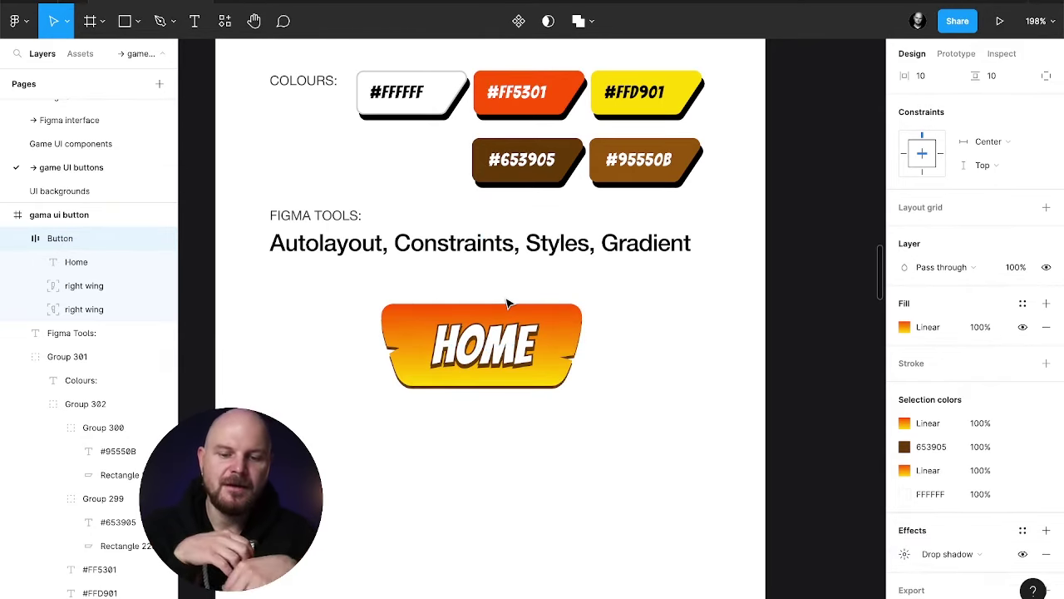
scroll(955, 524, down, 1)
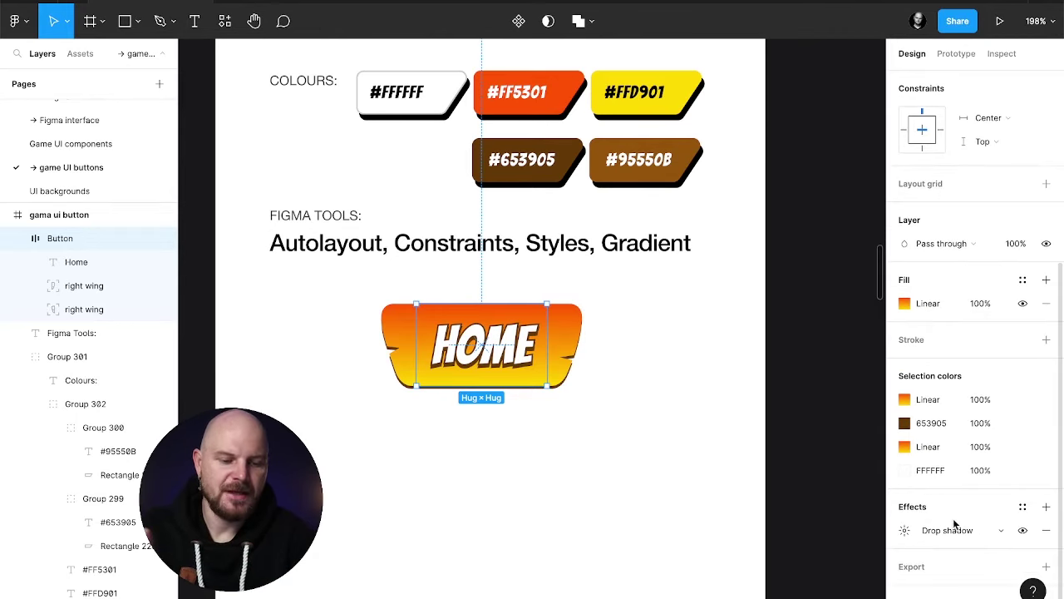
Step: Set the Y offset of the Button frame's drop shadow to 6
click(904, 529)
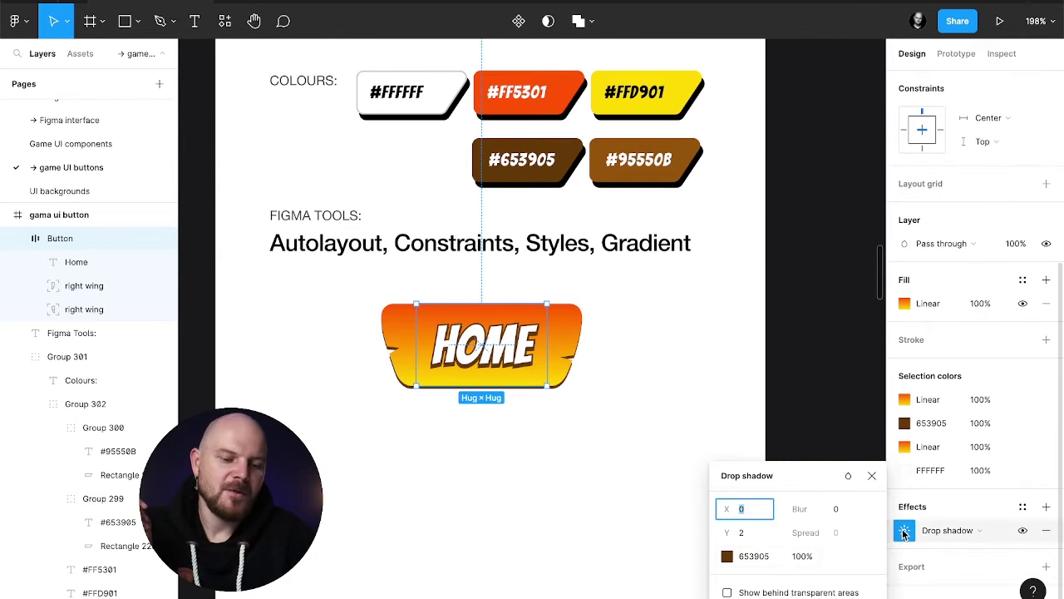
click(752, 536)
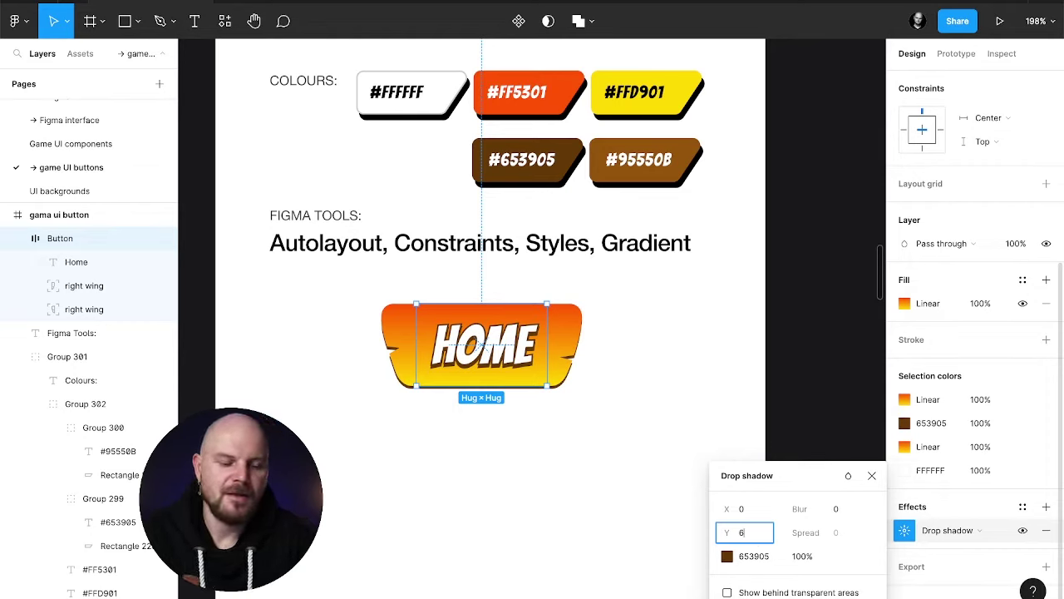
key(Return)
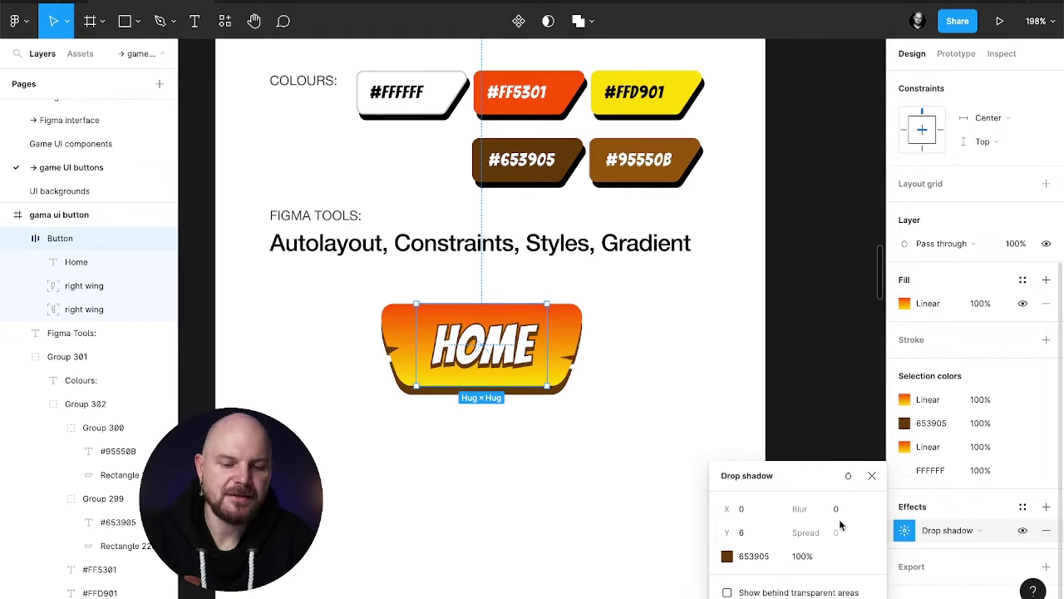
click(871, 475)
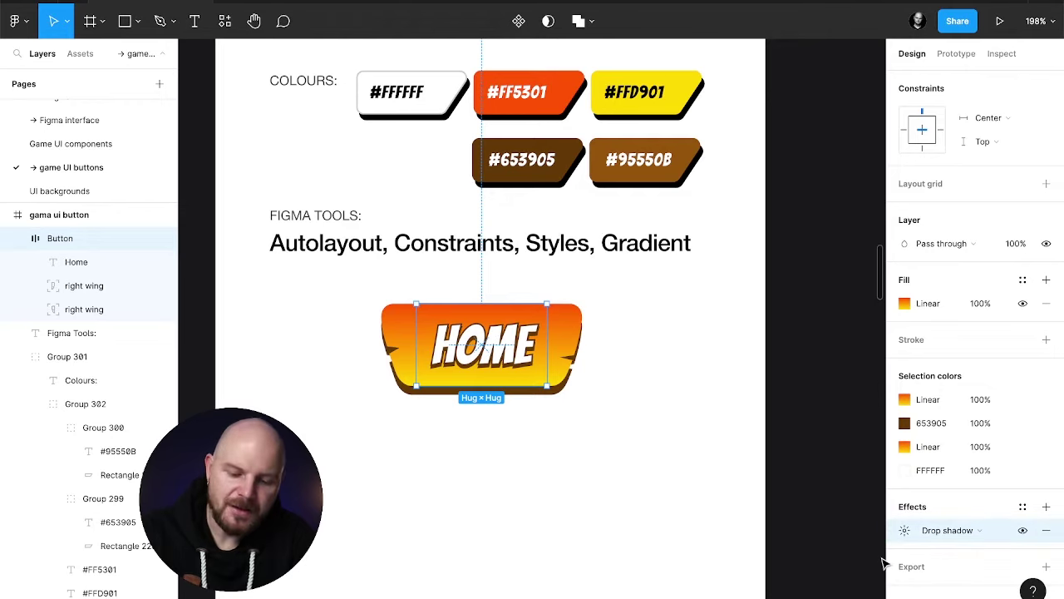
Step: Add a second drop shadow to the Button frame and set its Y offset to 3
click(1045, 506)
click(905, 530)
click(757, 537)
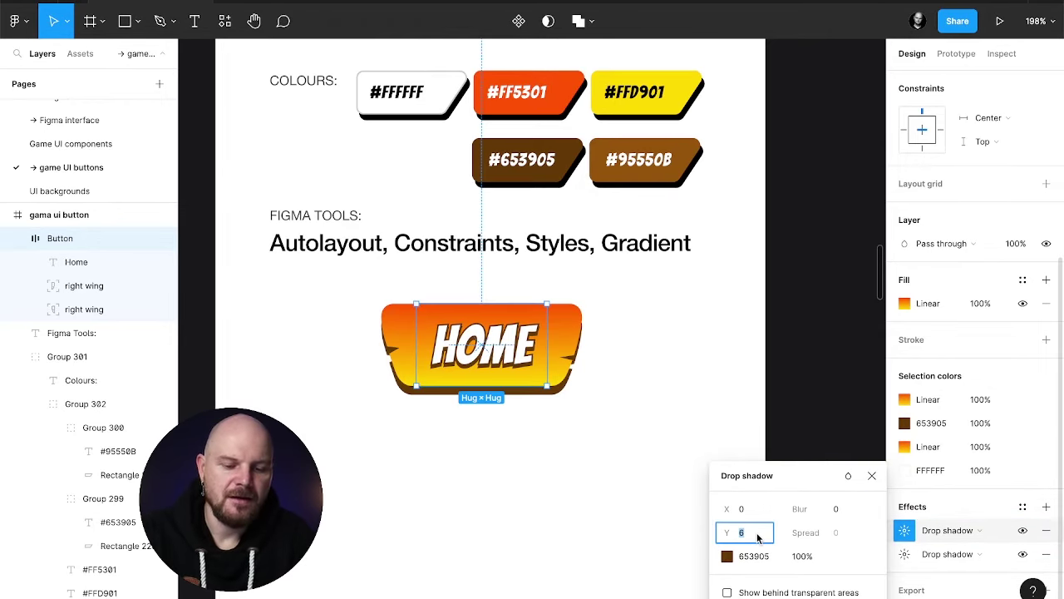
text(3)
key(Return)
Step: Set the new drop shadow's colour to 95550B by sampling the light brown swatch, and deselect the Button frame
click(727, 556)
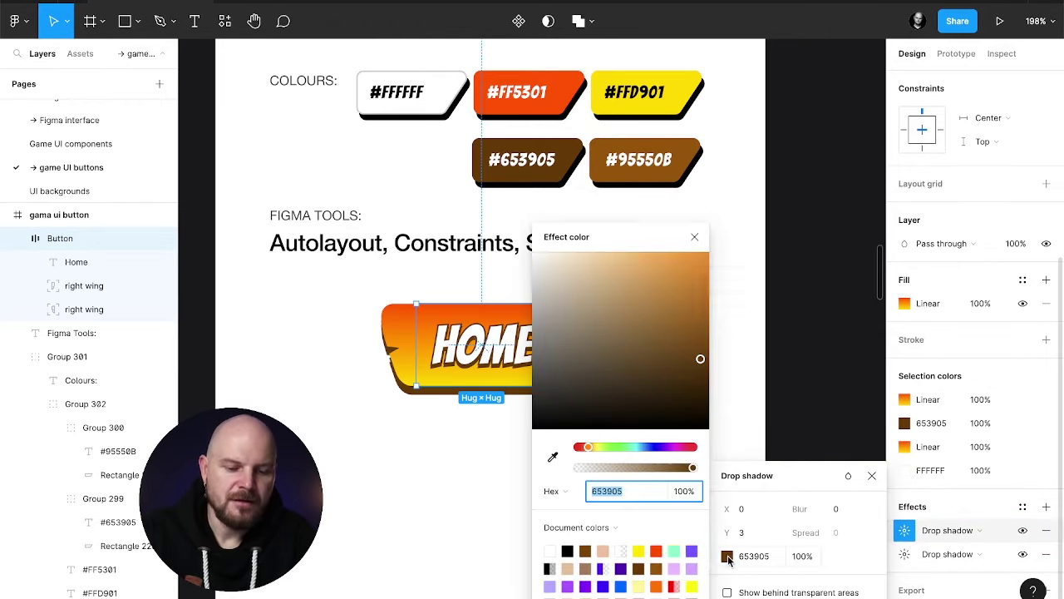
click(553, 456)
click(673, 169)
click(694, 237)
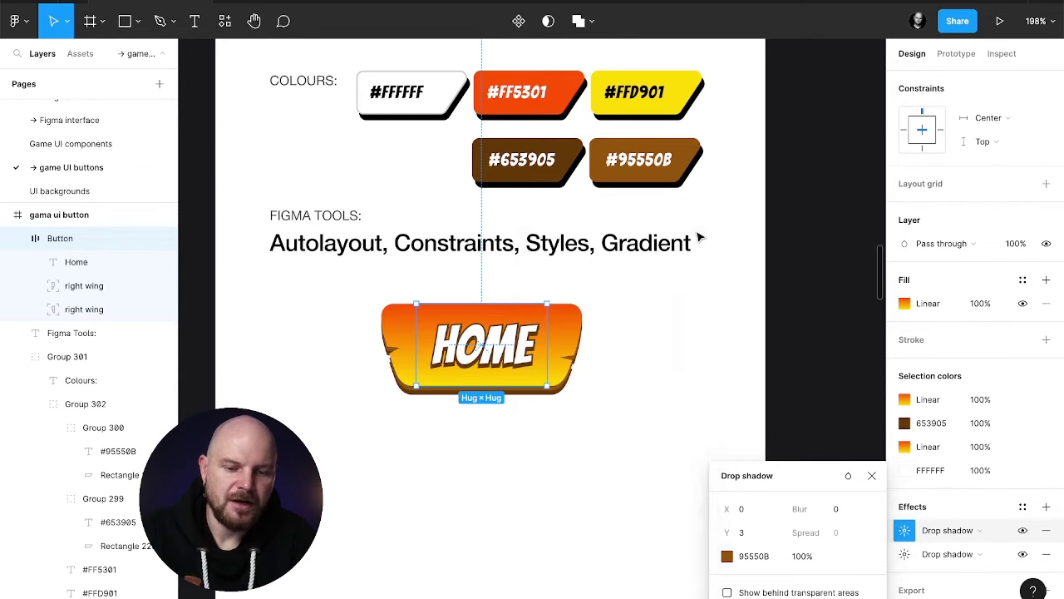
click(871, 475)
click(736, 439)
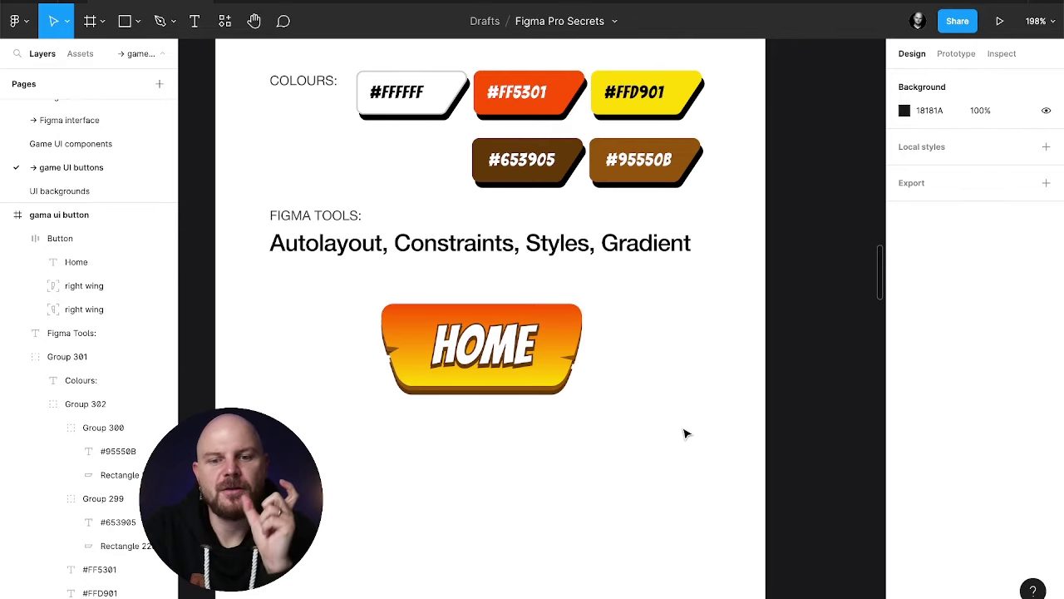
Step: Draw a 60 × 10 rectangle inside the HOME Button frame and give it absolute position
scroll(665, 374, up, 10)
scroll(582, 189, up, 3)
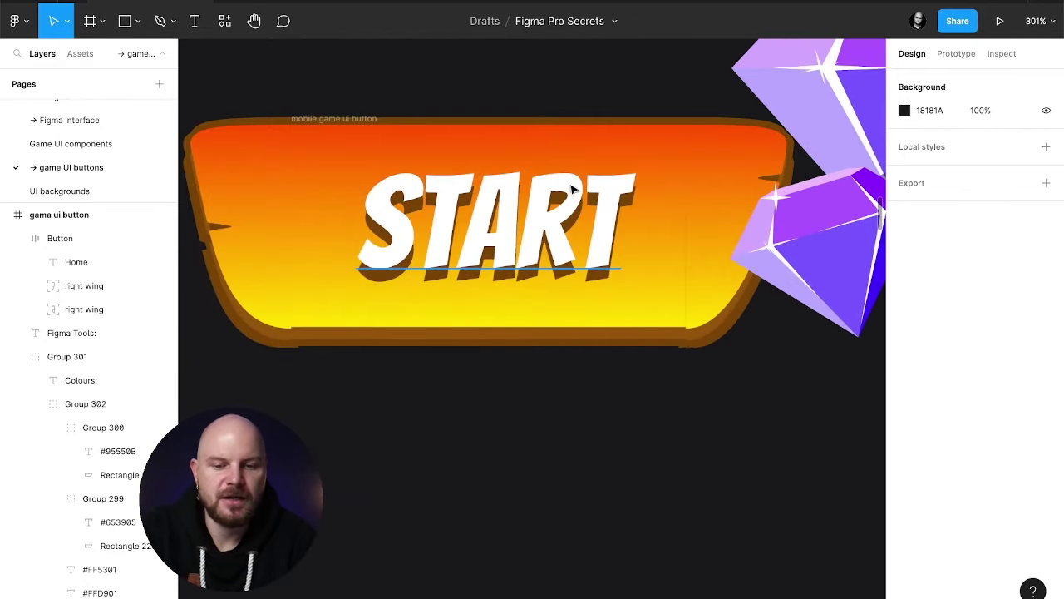
scroll(532, 178, up, 3)
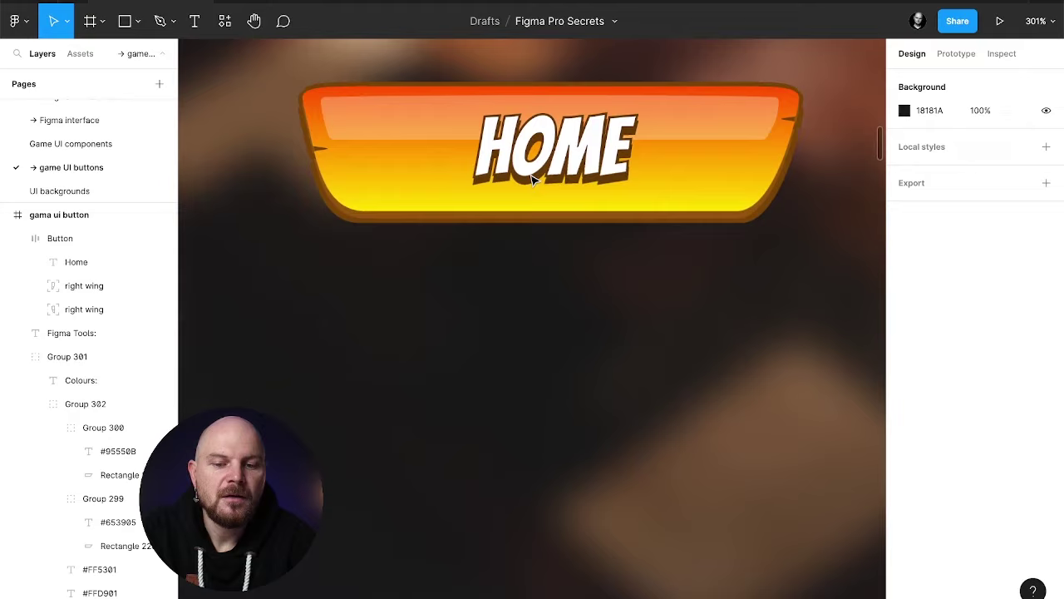
scroll(532, 178, up, 2)
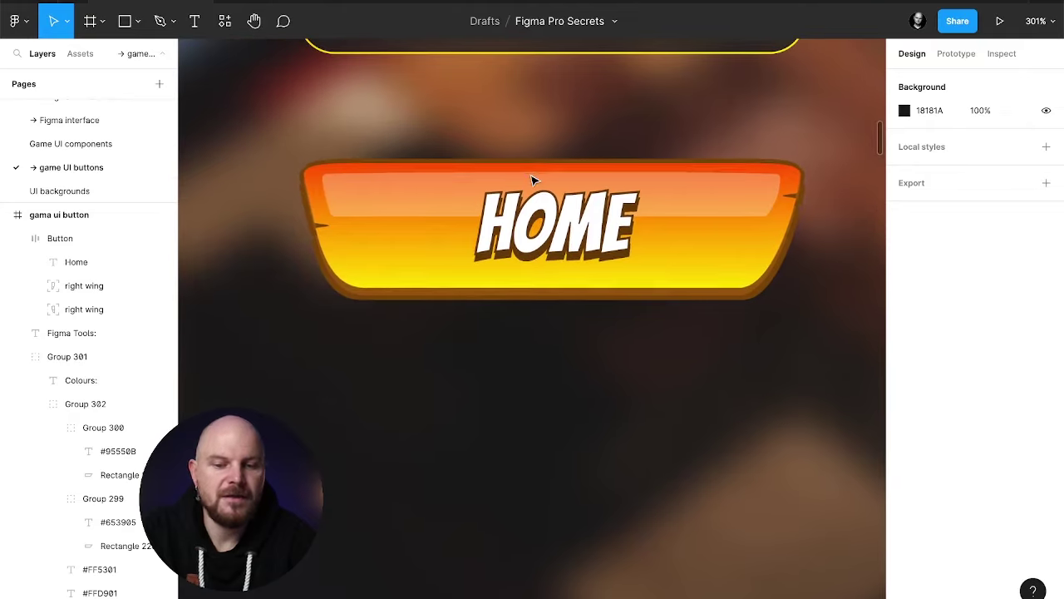
scroll(549, 170, down, 15)
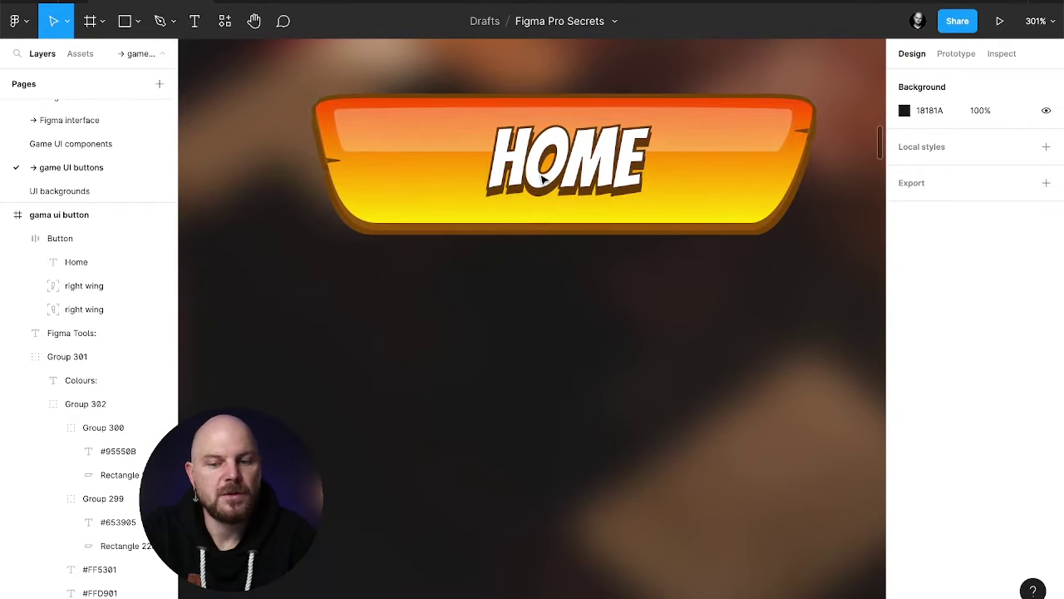
scroll(564, 158, up, 10)
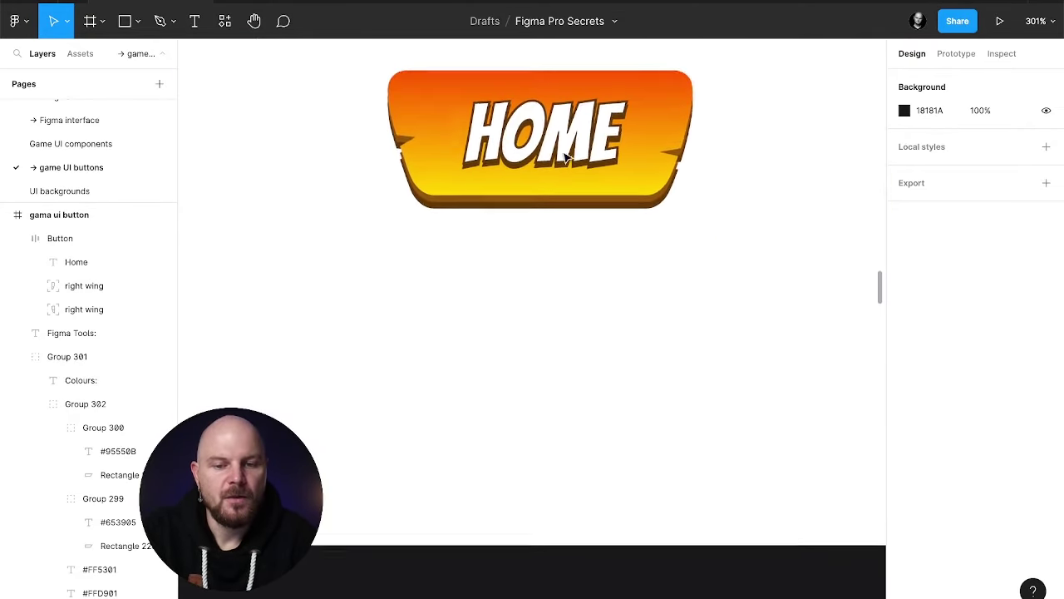
key(r)
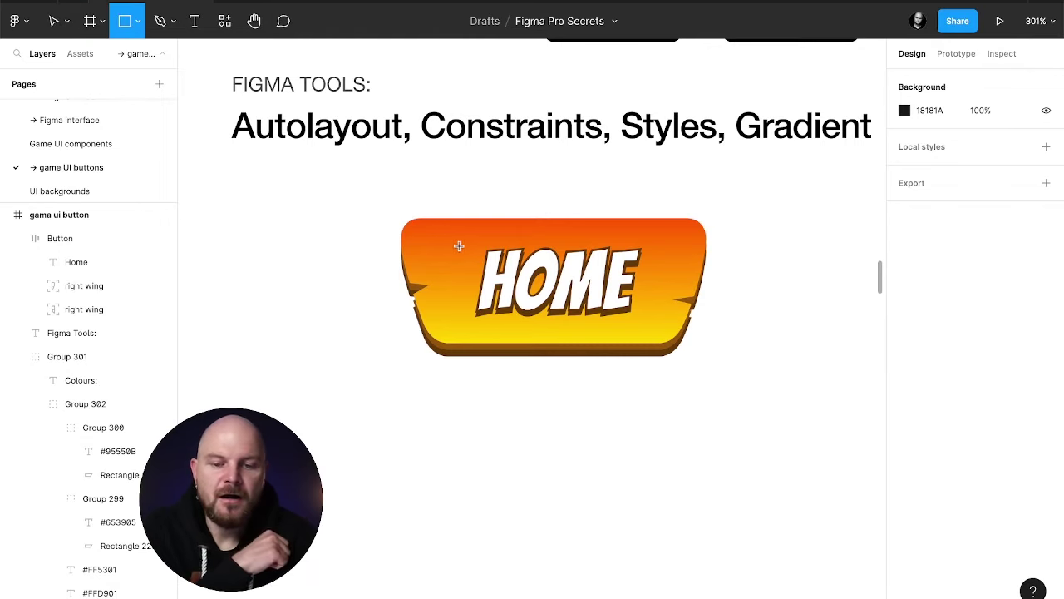
drag(458, 246, 591, 269)
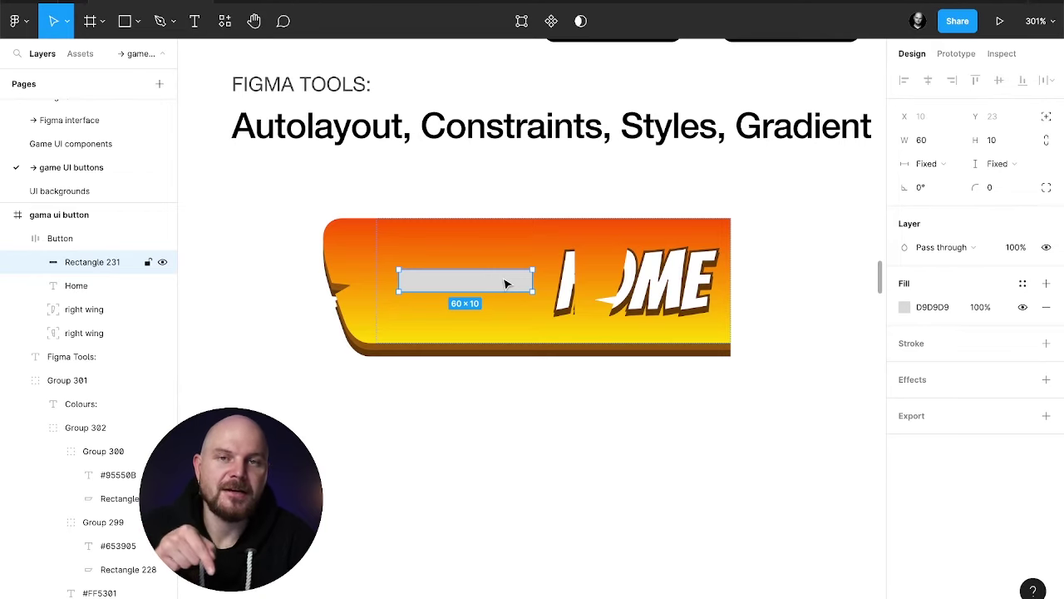
click(1046, 115)
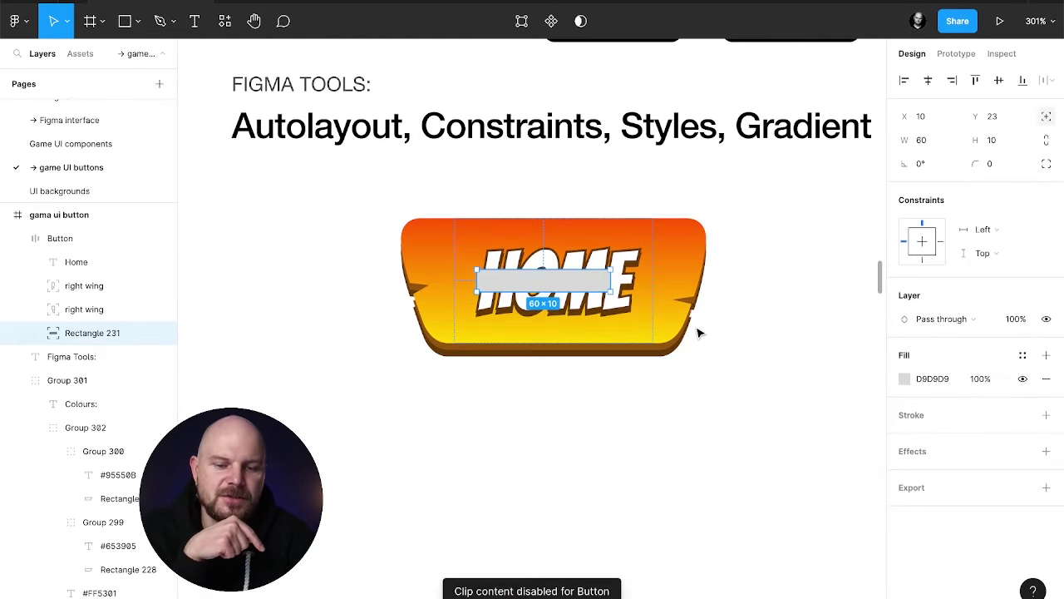
Step: Move and resize the rectangle to 102 × 24 at X -7, Y 6 across the button's upper half, with corner radius 5
drag(554, 284, 564, 254)
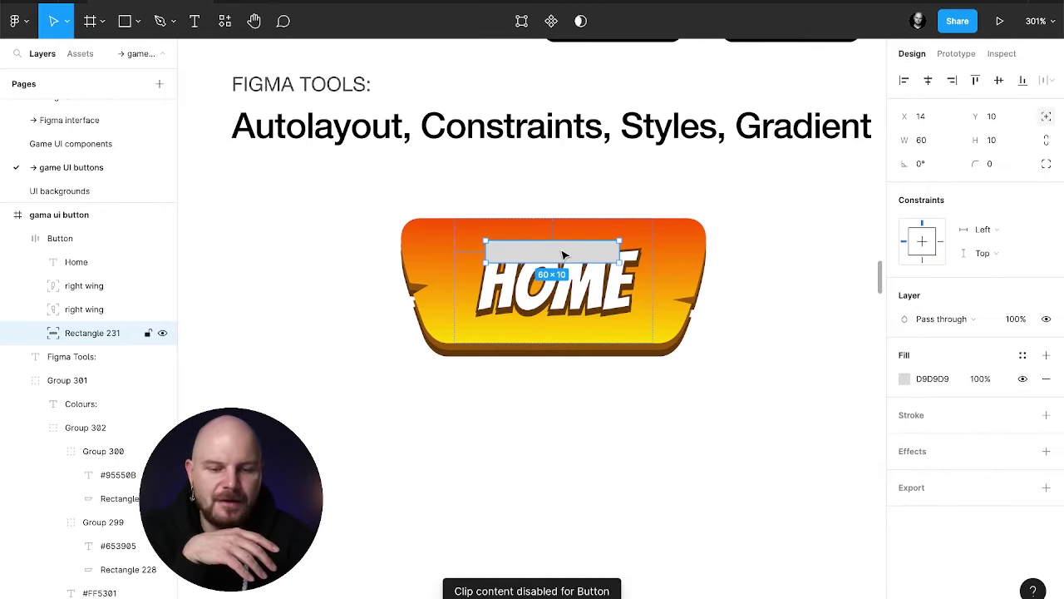
drag(562, 264, 667, 266)
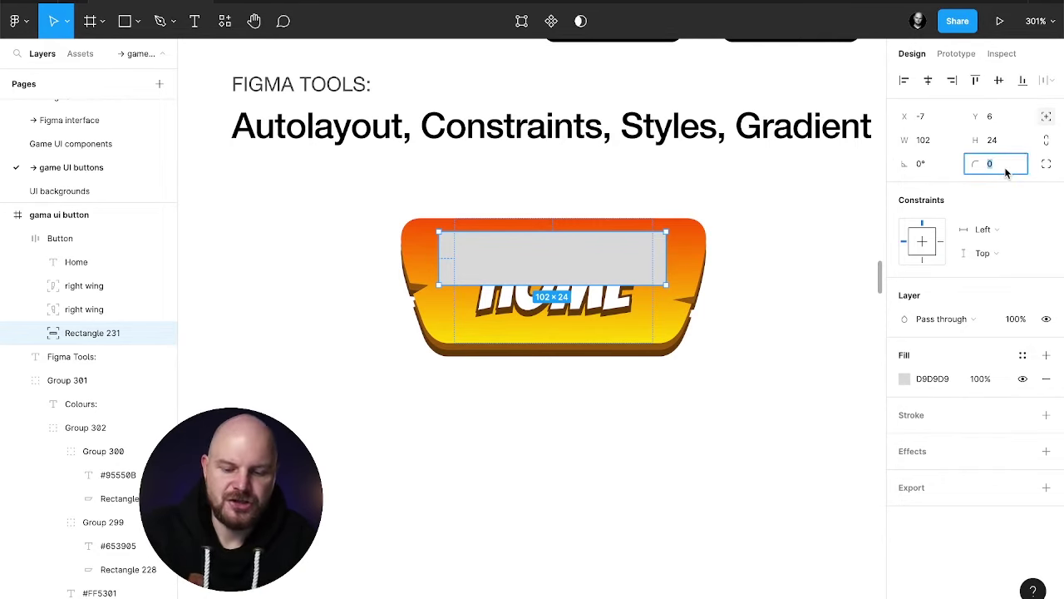
text(4)
key(Return)
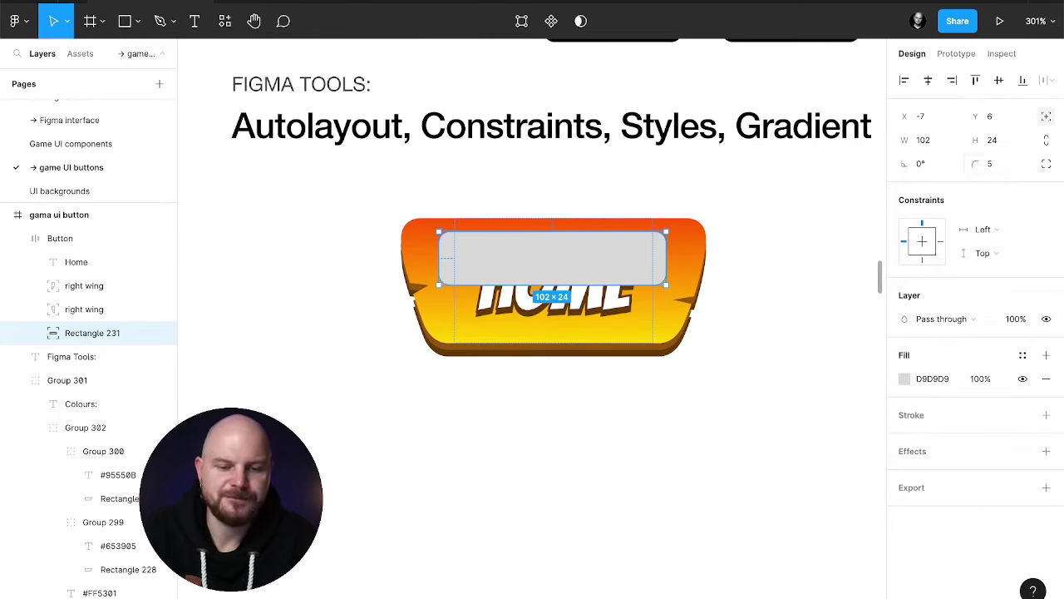
Step: Edit the rectangle's vector and pull its upper corners outward to X 100 and X -11.5, giving it slanted sides
key(Return)
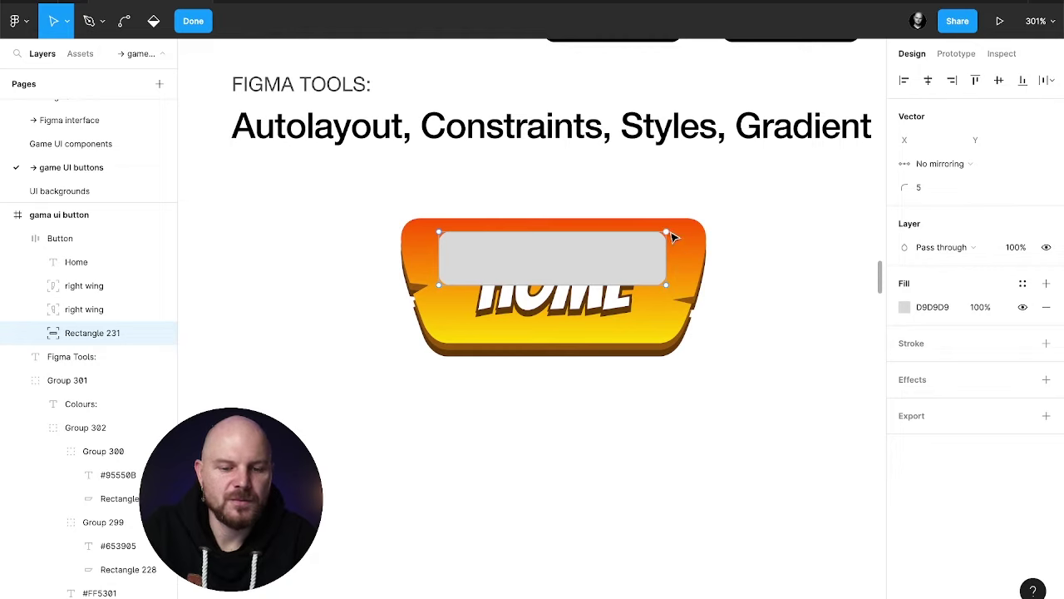
drag(666, 232, 679, 235)
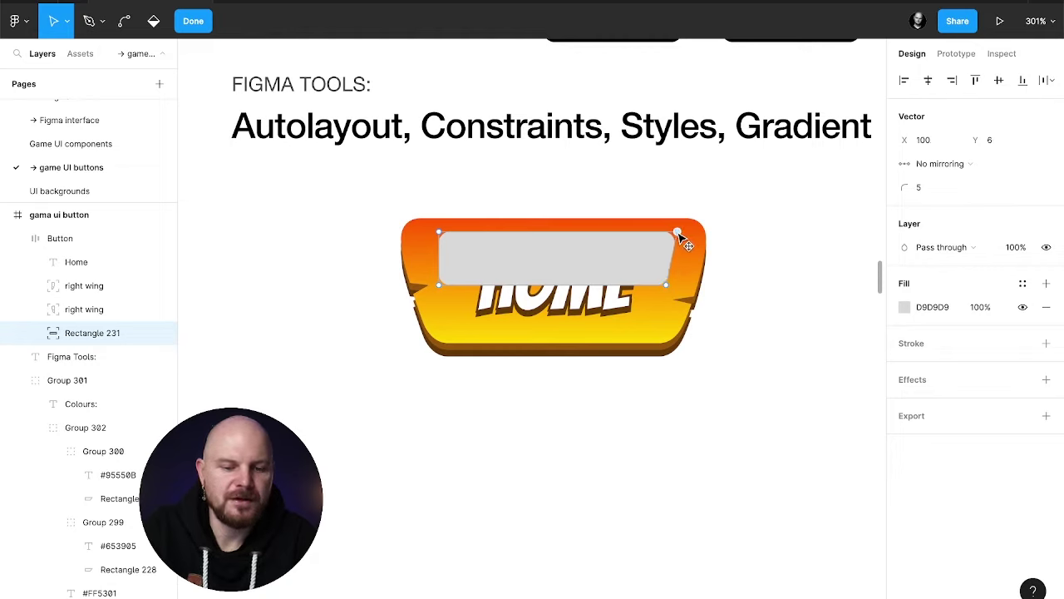
drag(439, 233, 429, 233)
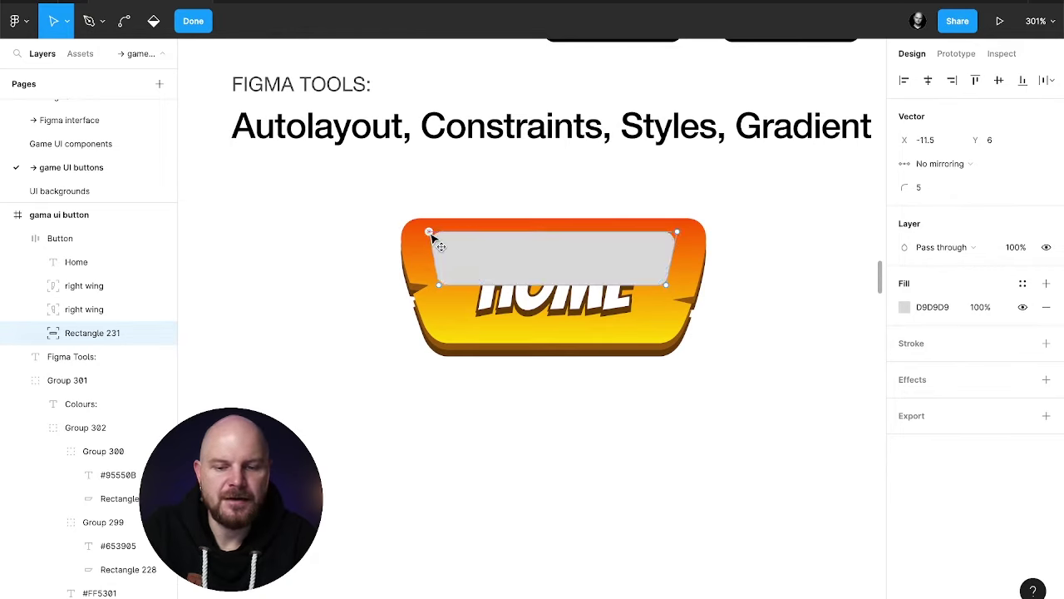
key(Escape)
click(769, 333)
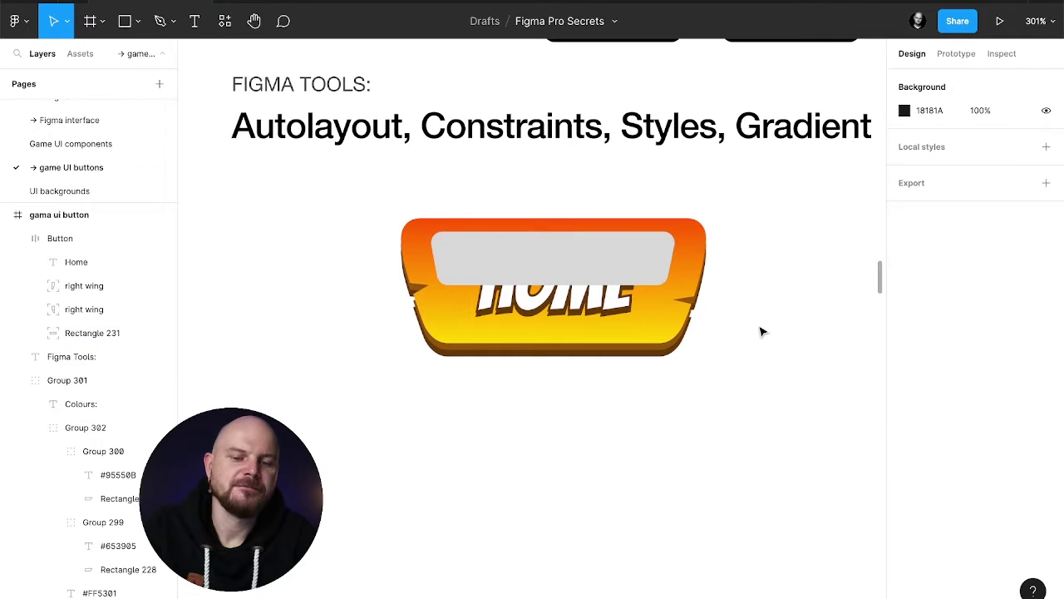
Step: Reorder the HOME text within the Button frame so it sits in front of the grey highlight shape
double_click(587, 317)
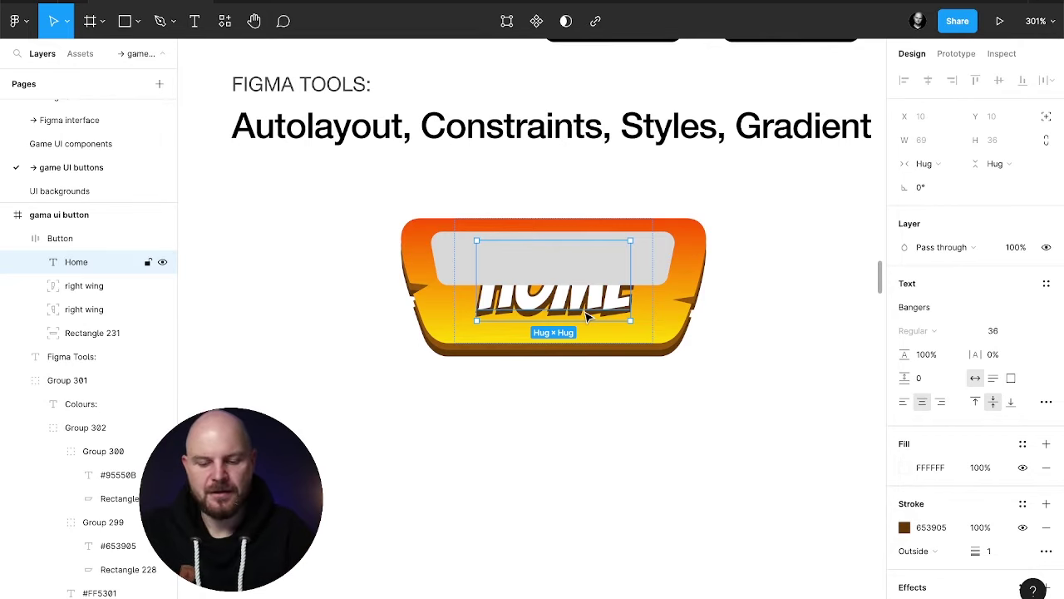
key(ctrl+[)
key(ctrl+[)
key(ctrl+[)
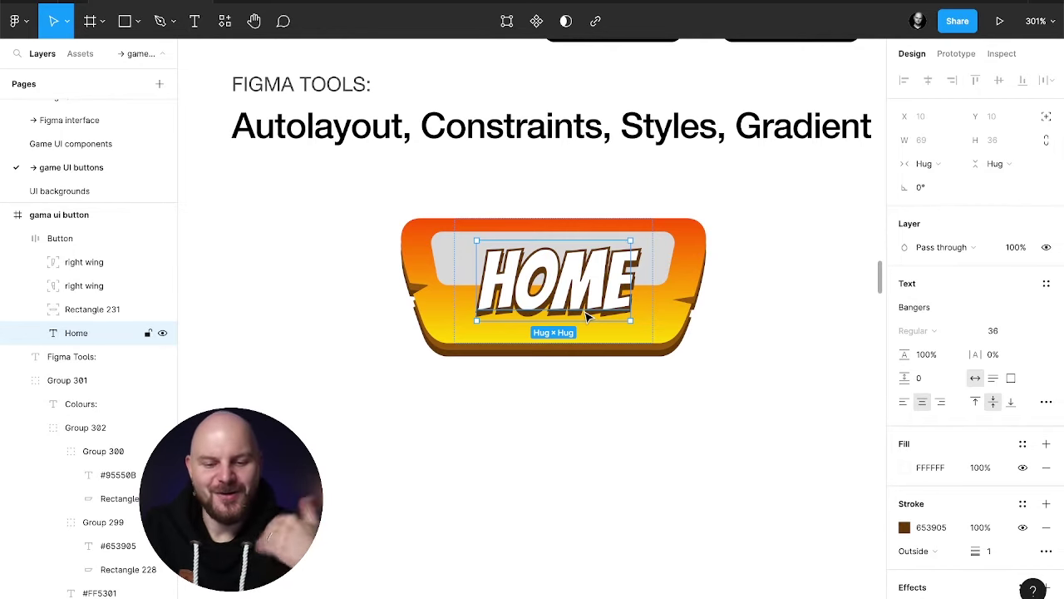
Step: Change the highlight shape's fill to a linear gradient fading from solid white to white at 0% opacity
click(673, 264)
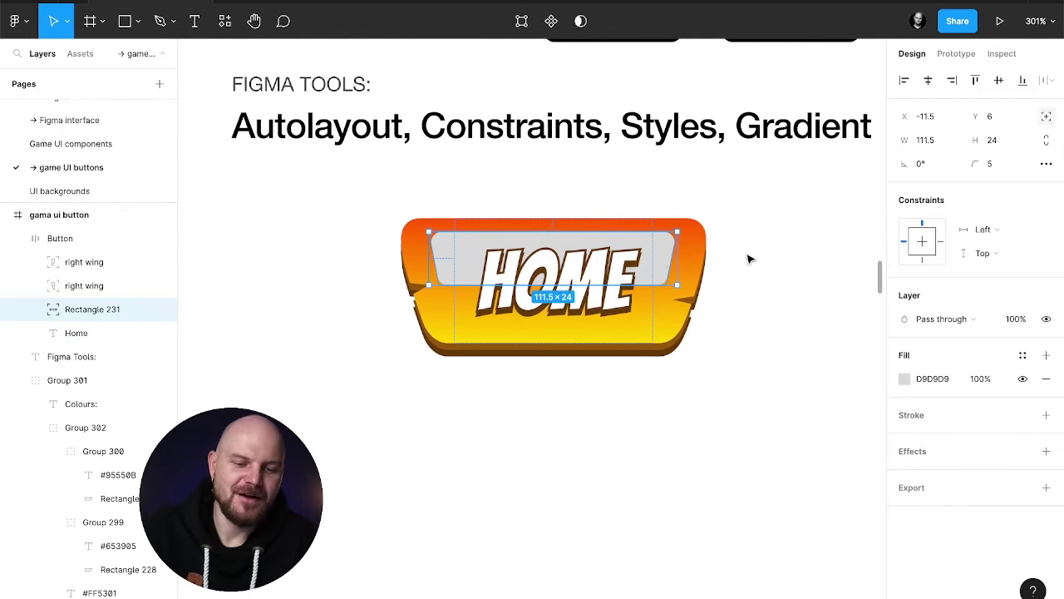
click(905, 378)
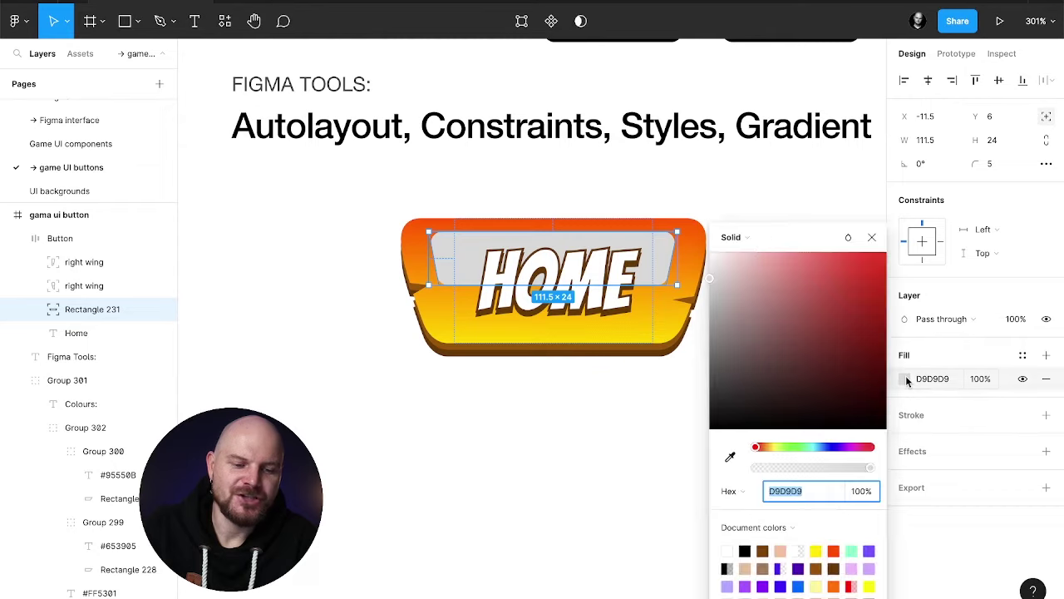
click(759, 236)
click(758, 252)
click(727, 217)
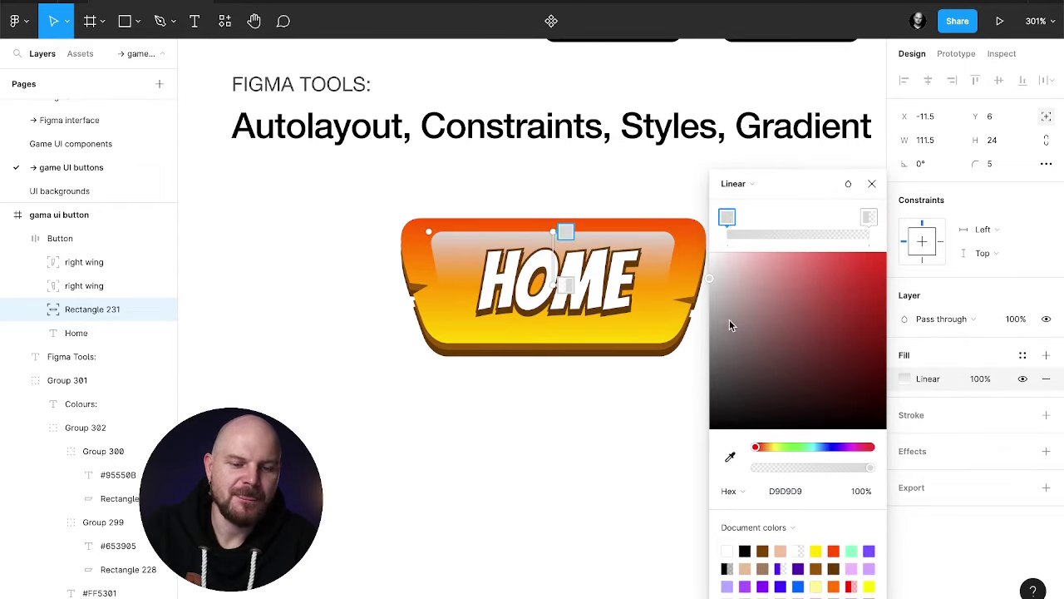
drag(729, 319, 682, 191)
click(869, 217)
drag(792, 266, 679, 218)
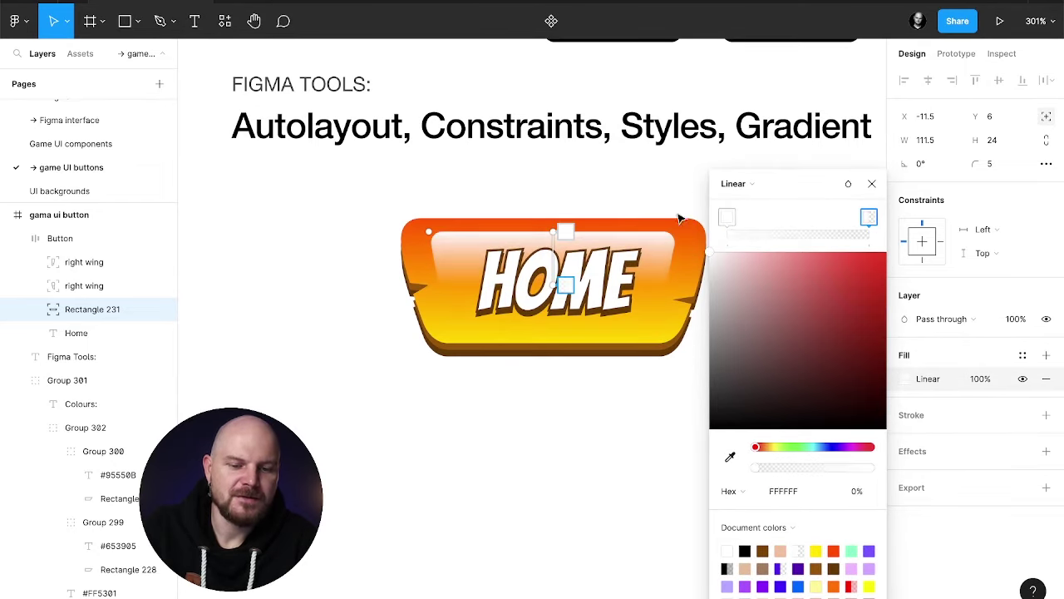
Step: Extend the gradient's transparent end slightly below the highlight shape and set the layer opacity to 60%
click(728, 218)
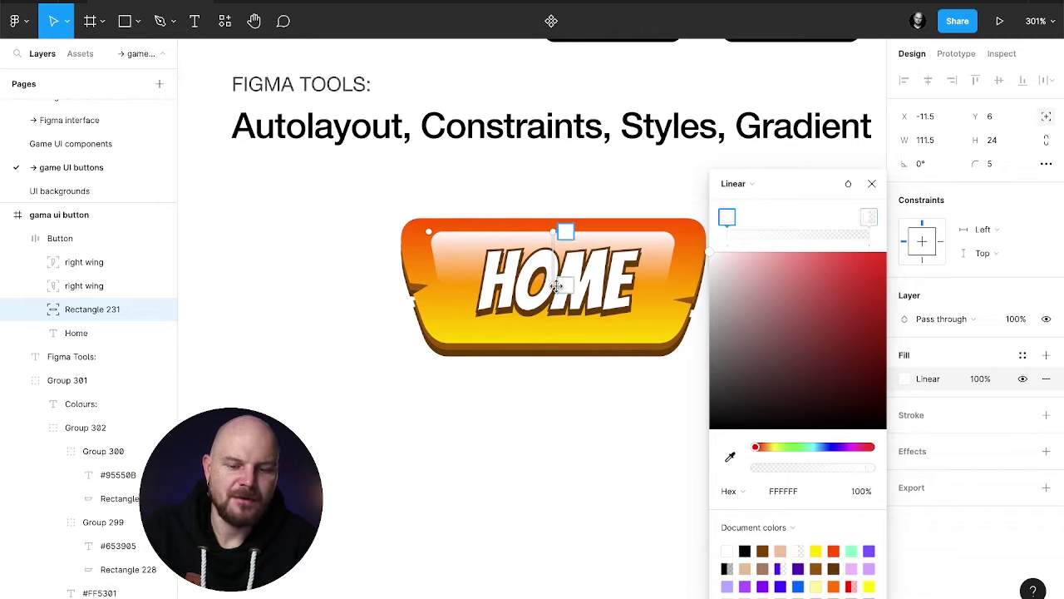
drag(564, 284, 558, 292)
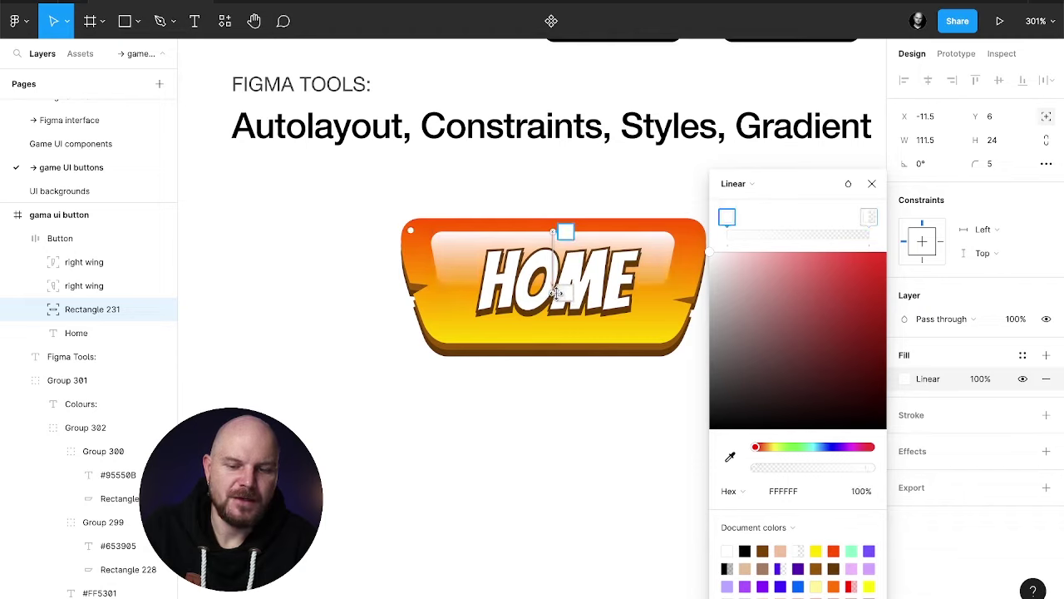
click(871, 183)
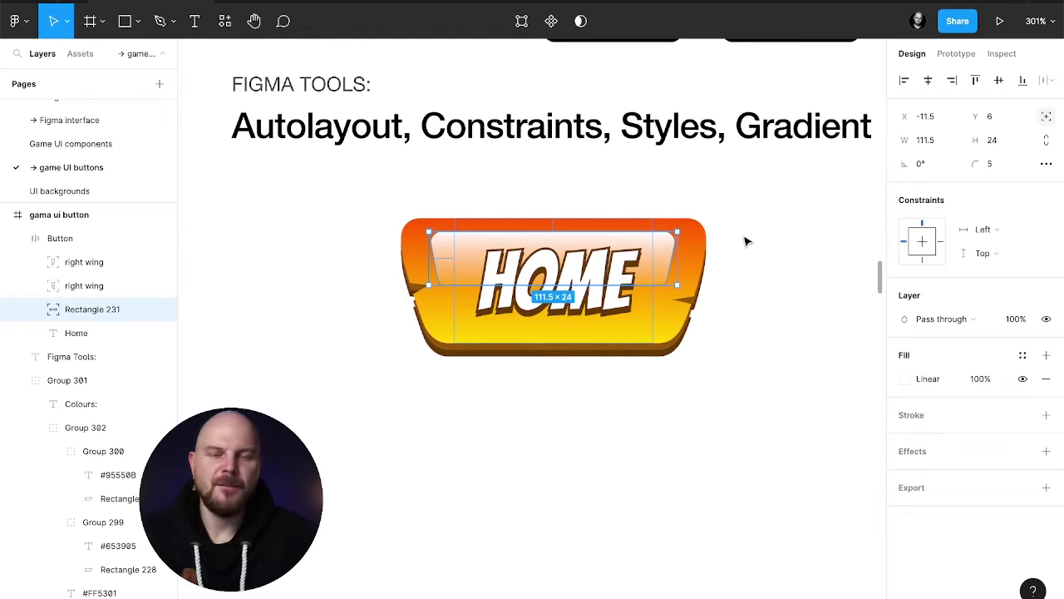
key(6)
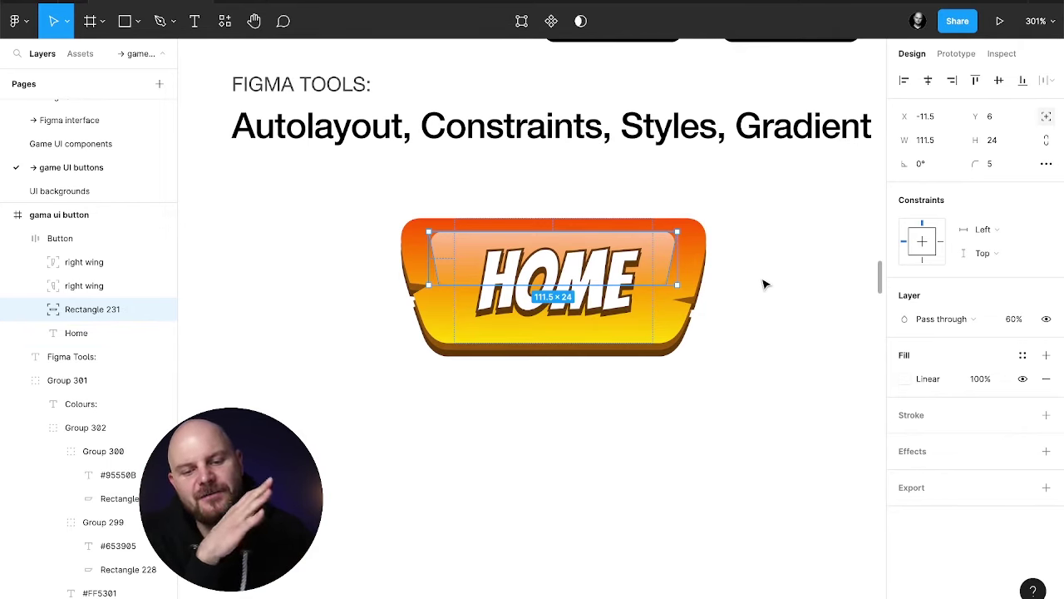
Step: Try appending "HERE" to the HOME text, undo the addition and deselect the text
click(84, 332)
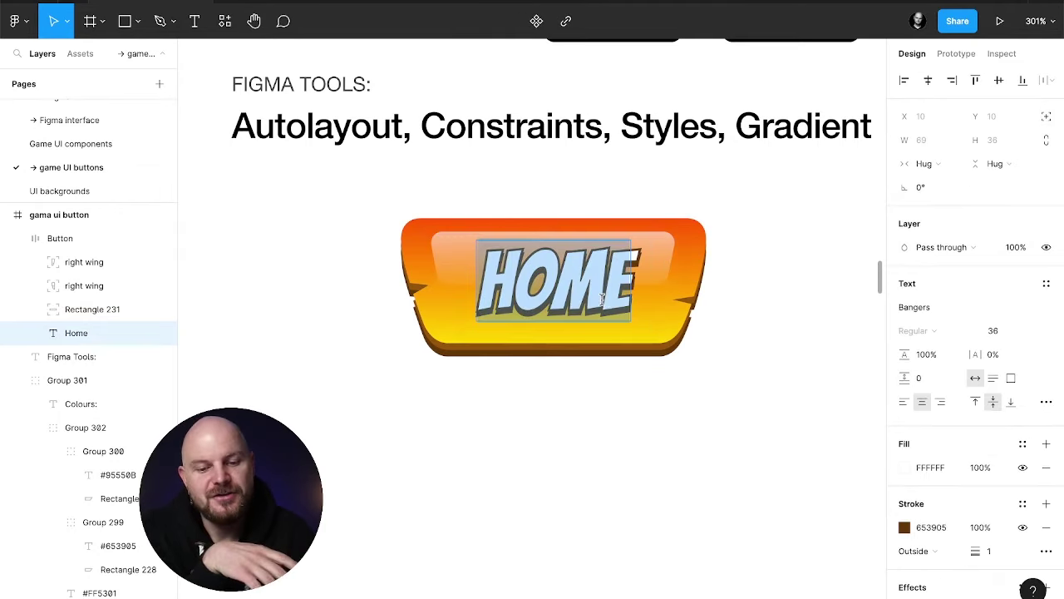
key(Escape)
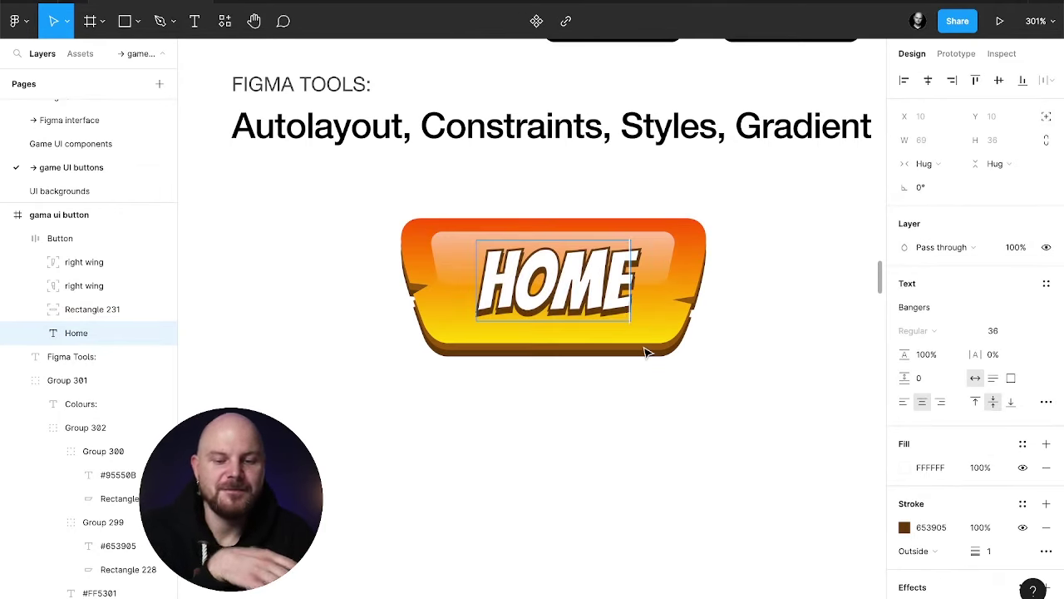
text(HERE)
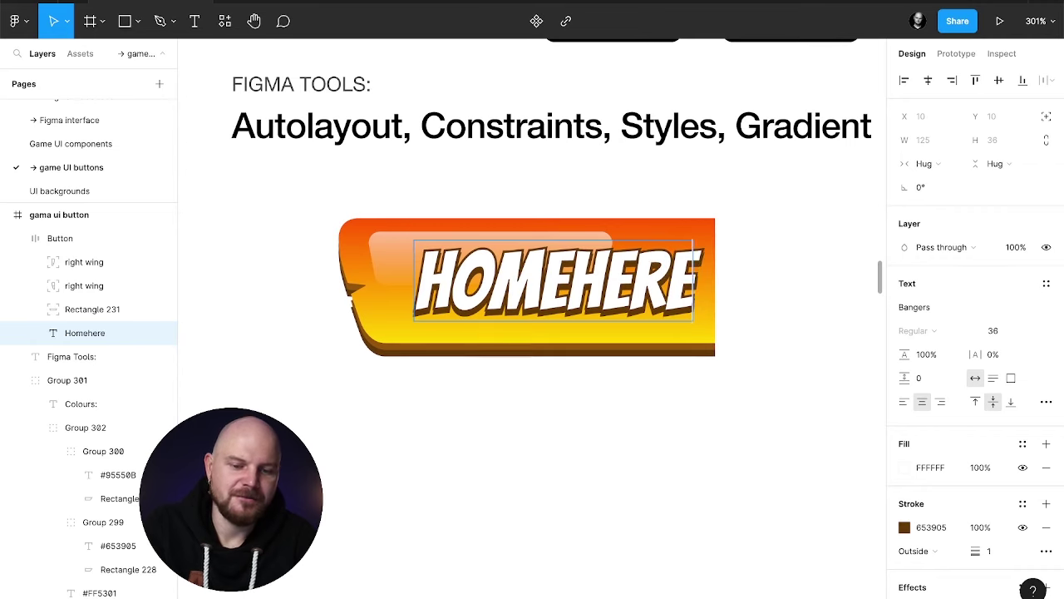
key(Escape)
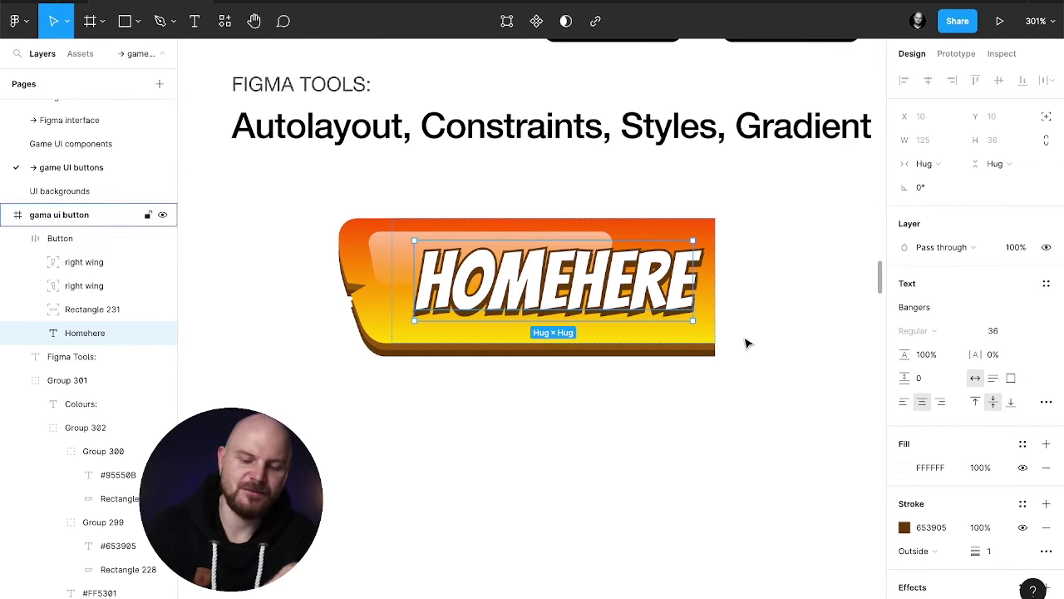
key(ctrl+z)
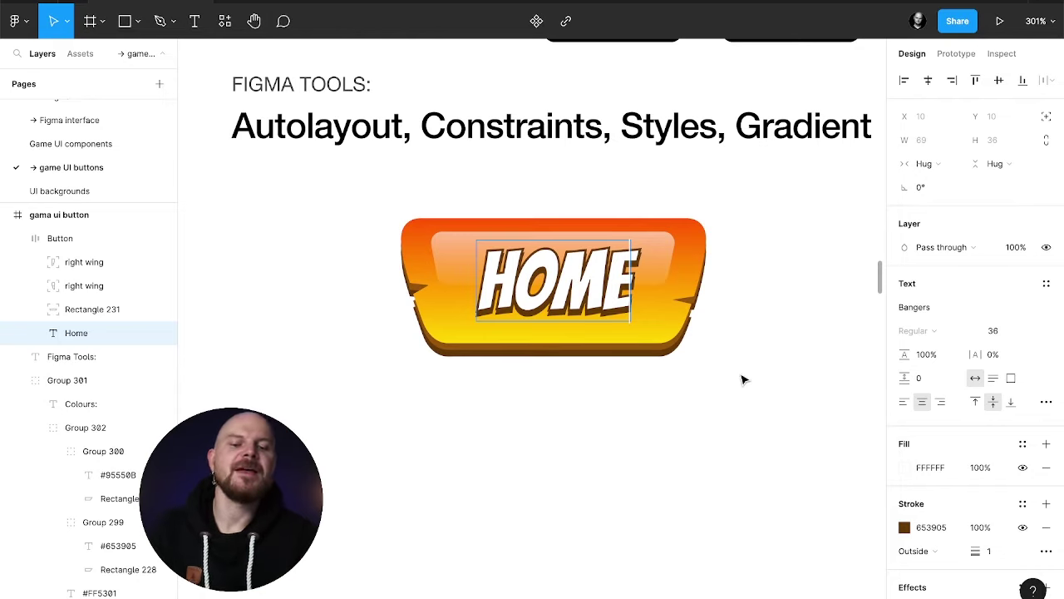
click(725, 413)
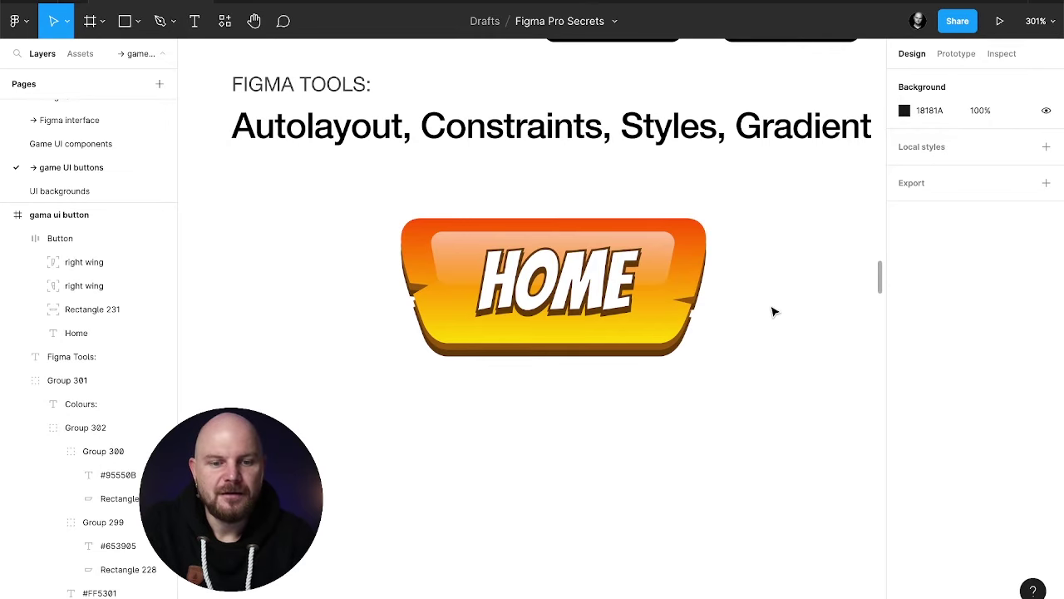
Step: Constrain the right wing to the frame's right side and the left wing to its left, both with top and bottom
click(698, 275)
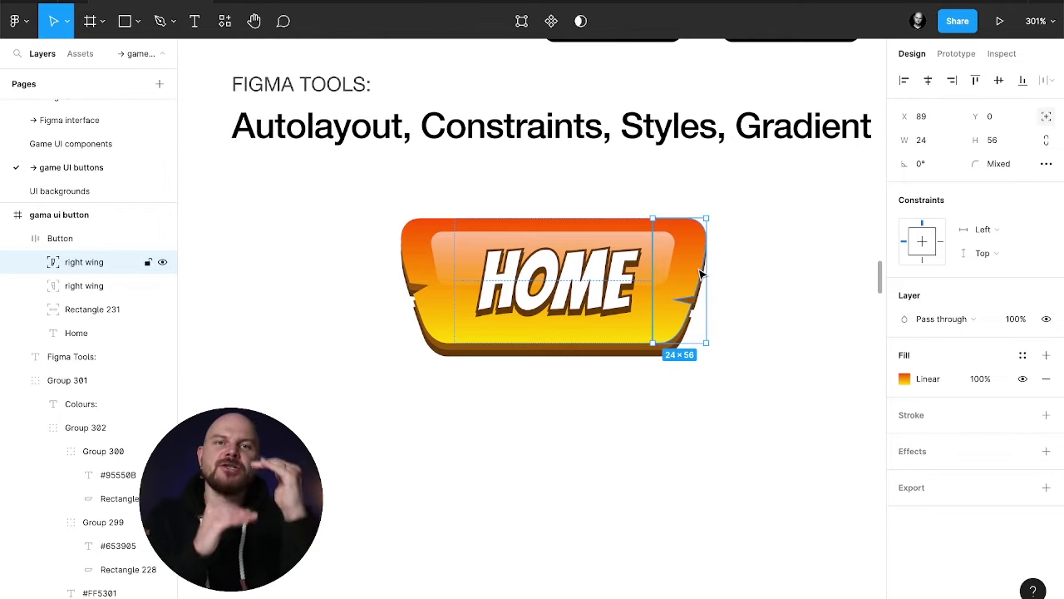
click(941, 242)
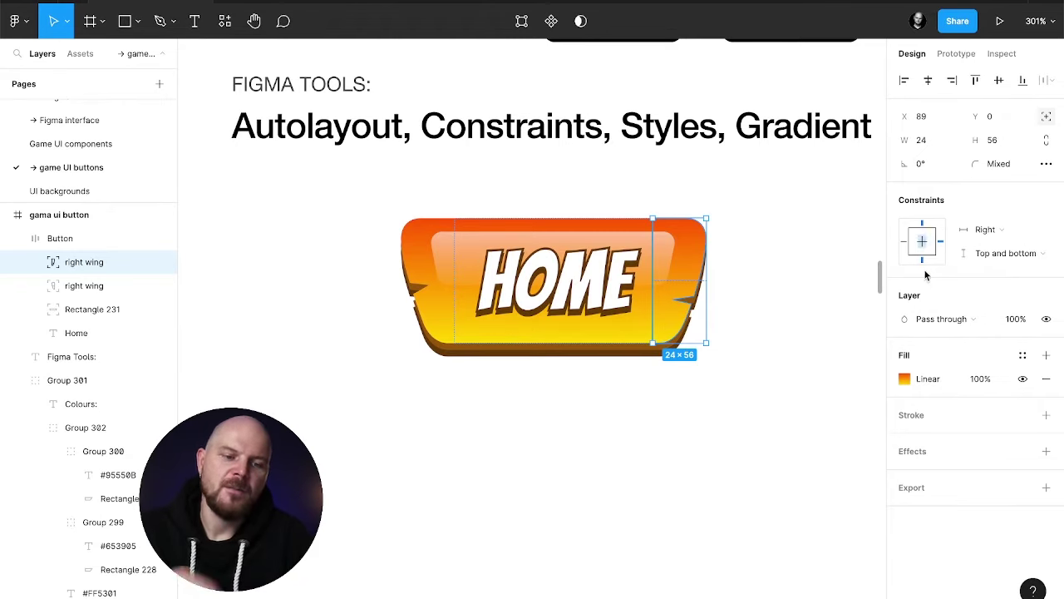
click(434, 321)
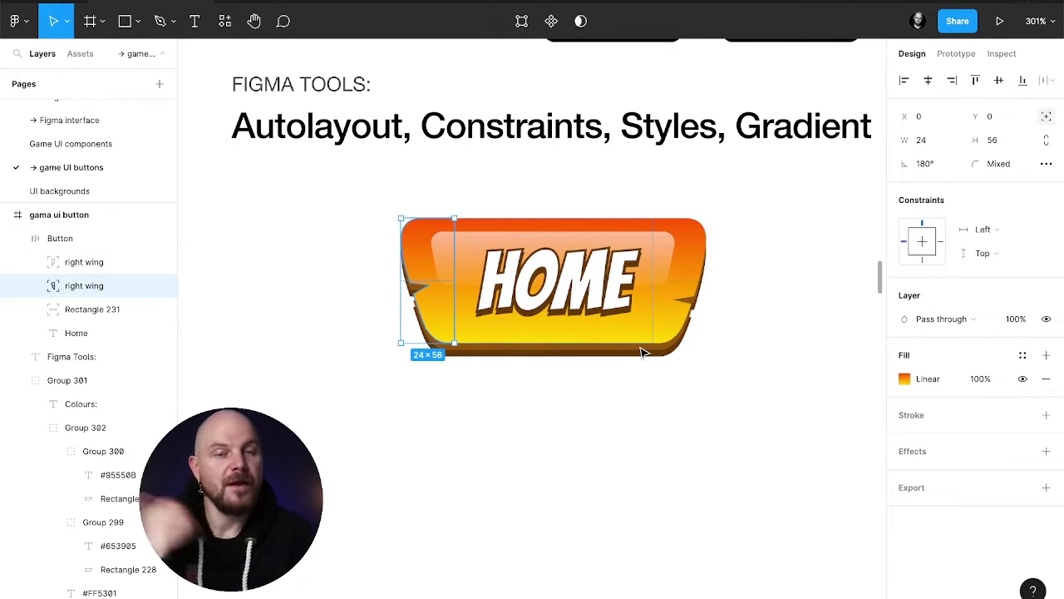
shift+click(922, 261)
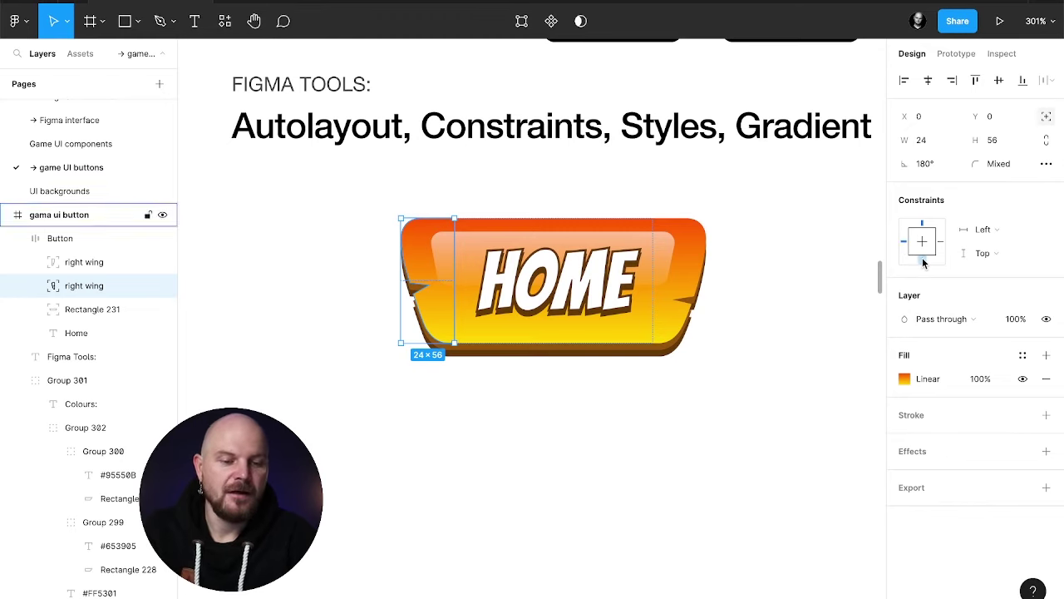
Step: Set the glossy highlight shape's constraints to left and right, and top and bottom
click(664, 260)
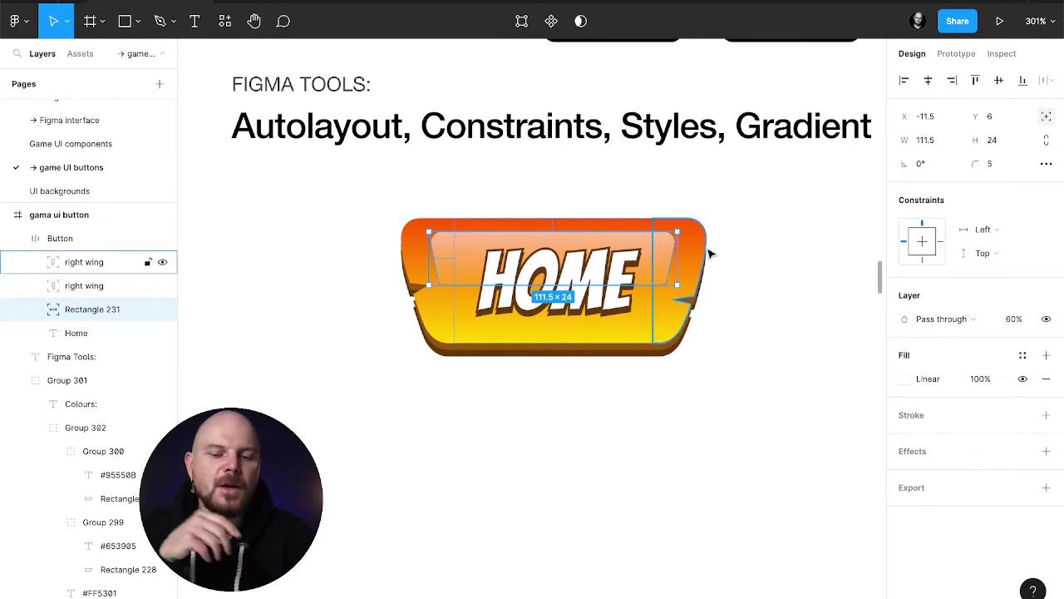
shift+click(942, 241)
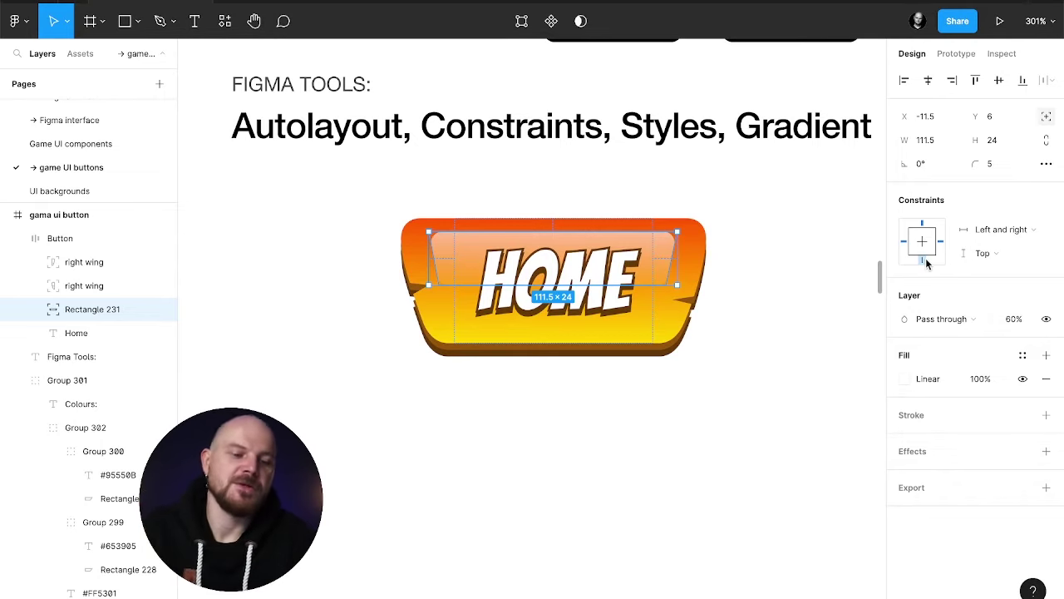
Step: Extend the button's HOME text to read "Home is here" and deselect it
click(596, 309)
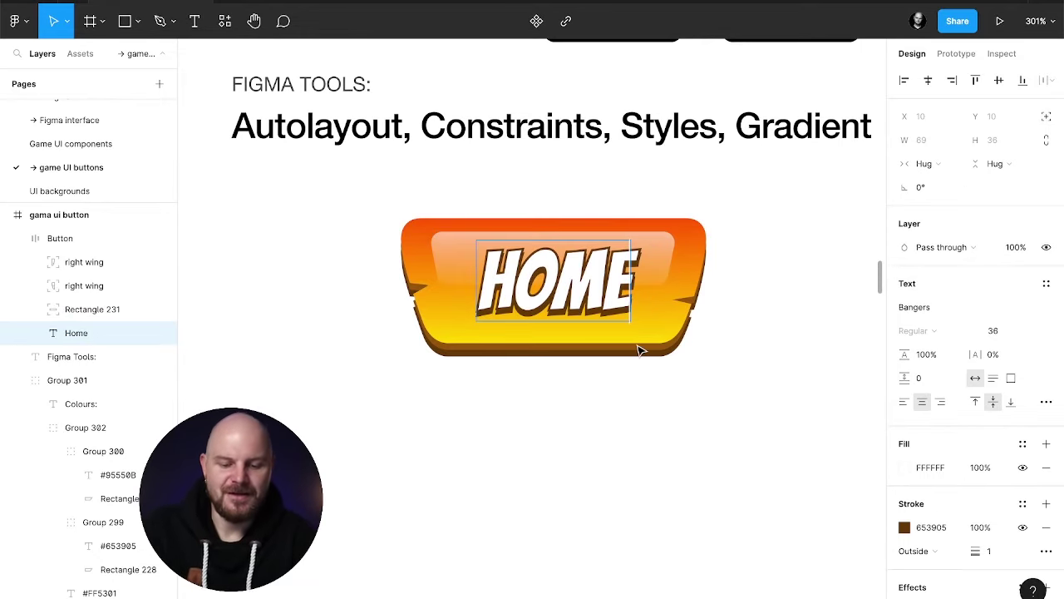
key(Return)
text(is here)
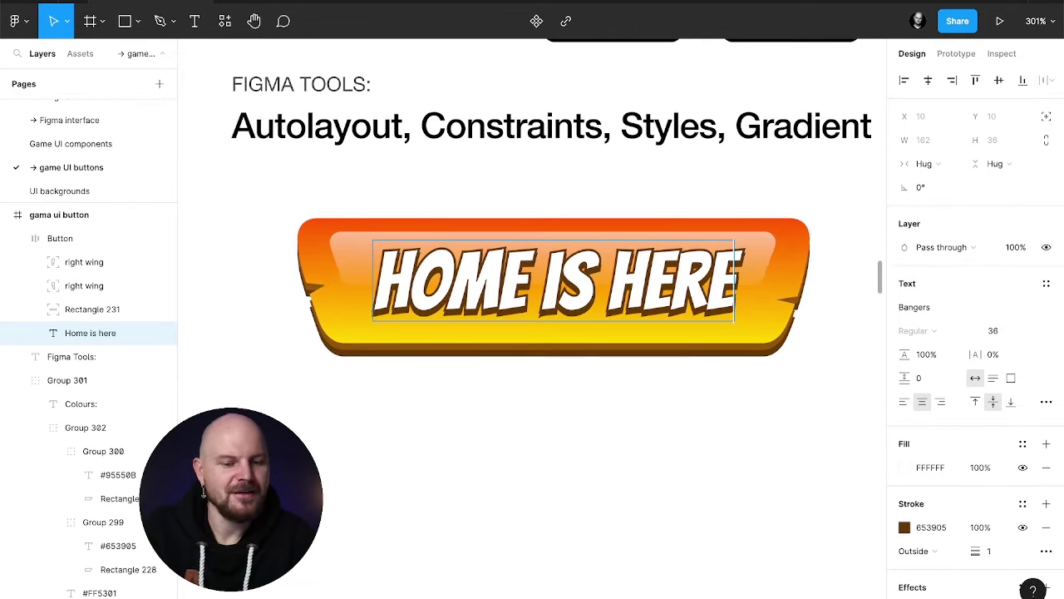
click(611, 463)
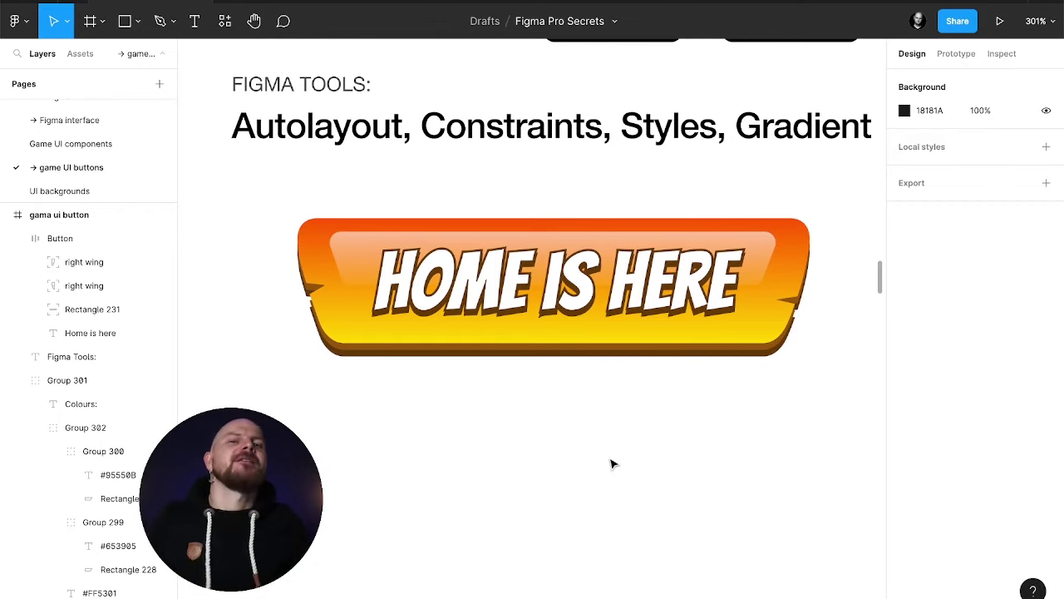
Step: Add a second line "even with 2 lines" beneath the button's "Home is here" text
click(557, 283)
click(557, 283)
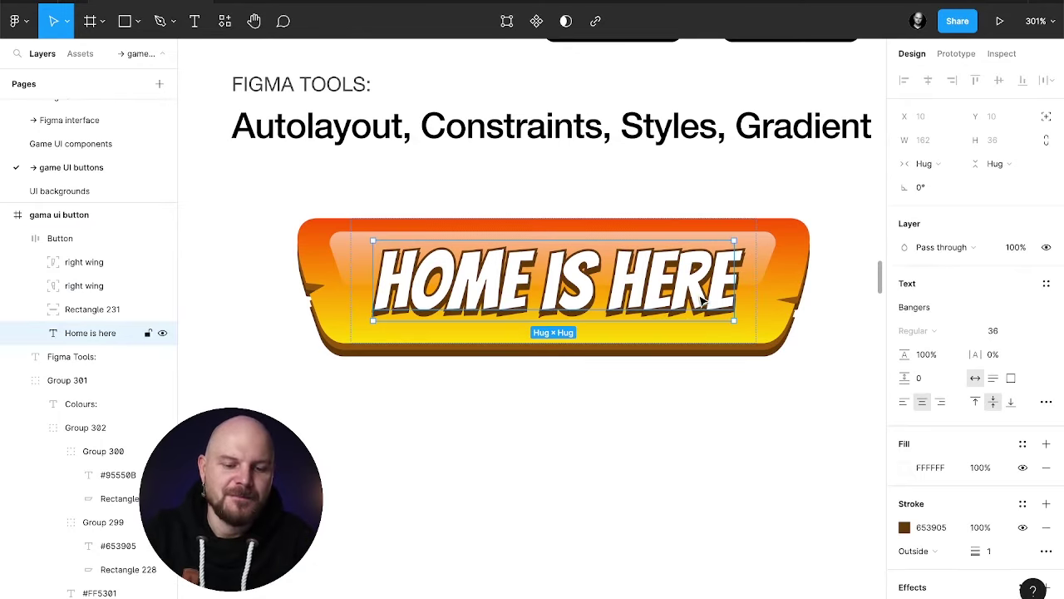
key(Return)
key(Return)
text(evem)
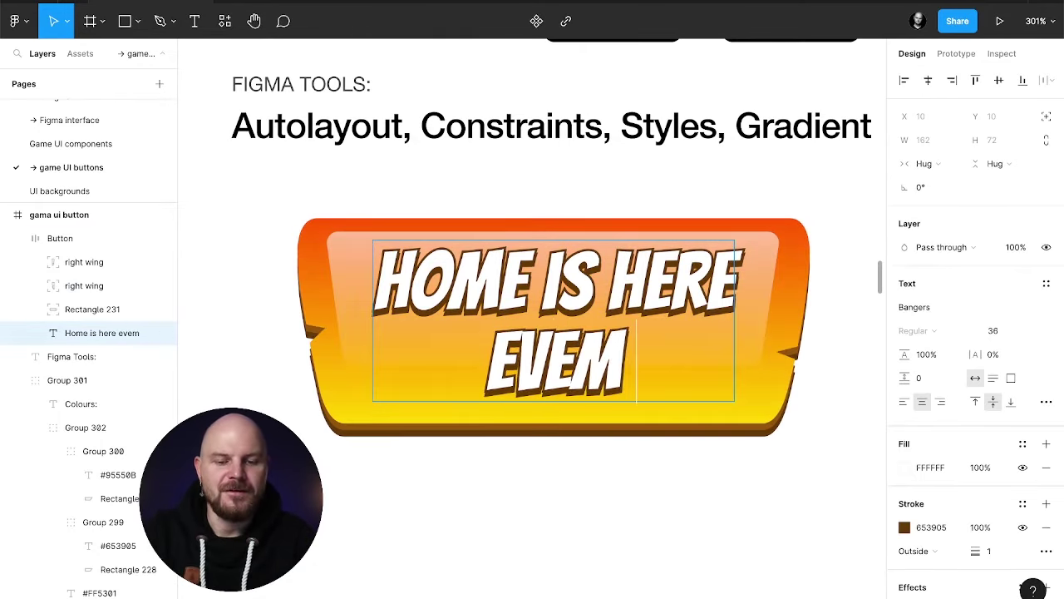
key(BackSpace)
text(n with 2 line)
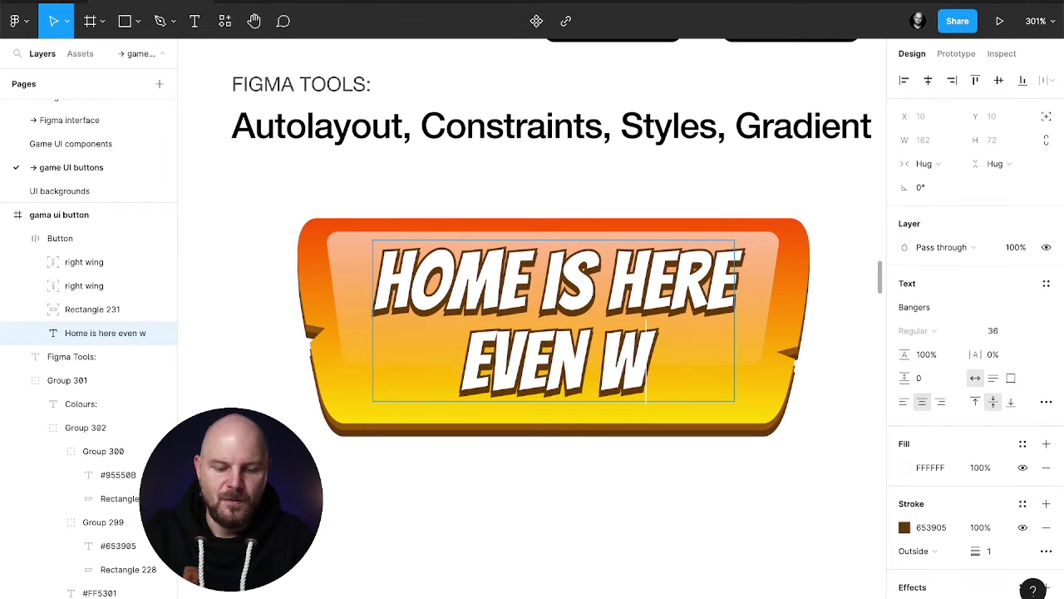
text(s)
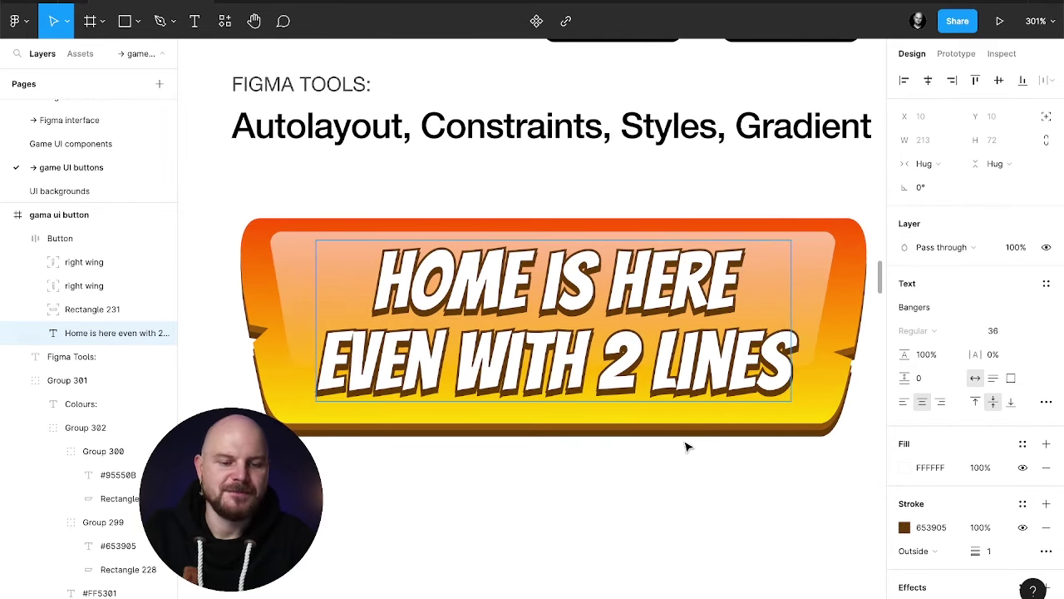
click(676, 474)
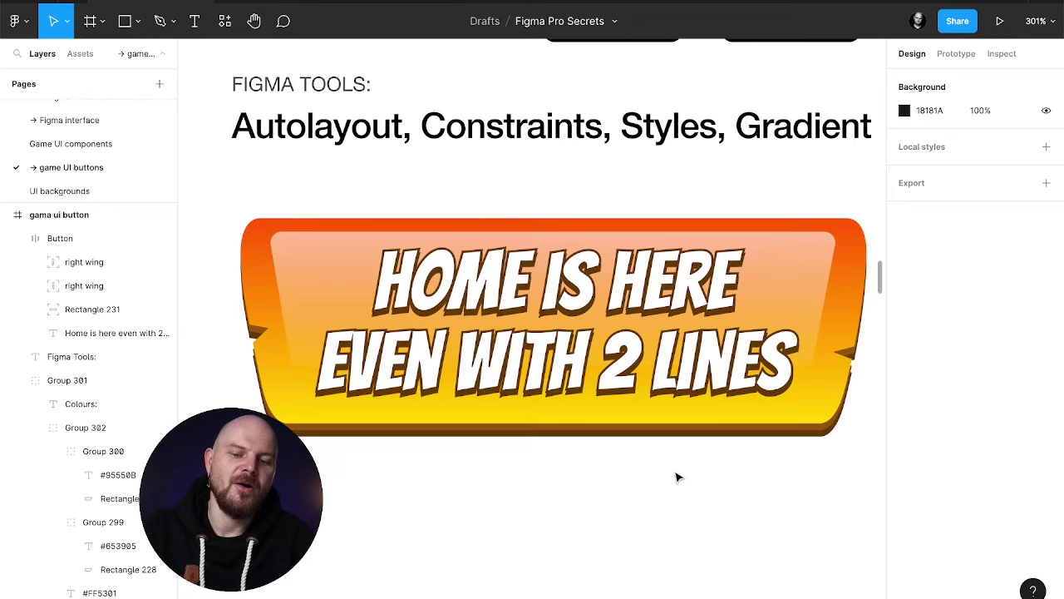
Step: Hide the interface and examine the finished button, the style specification and the example Victory and menu screens
key(ctrl+backslash)
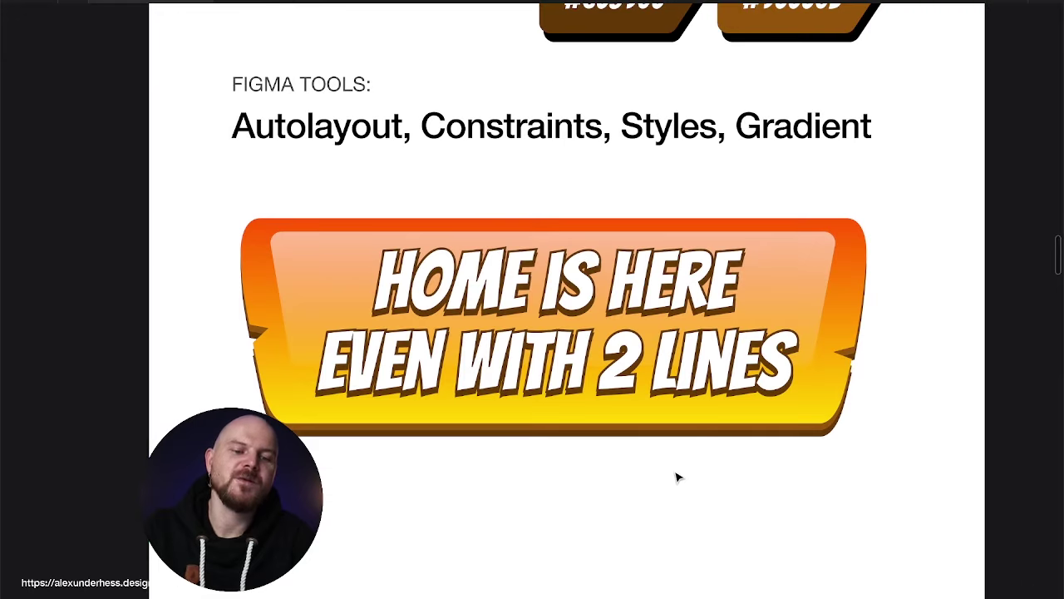
scroll(676, 476, down, 1)
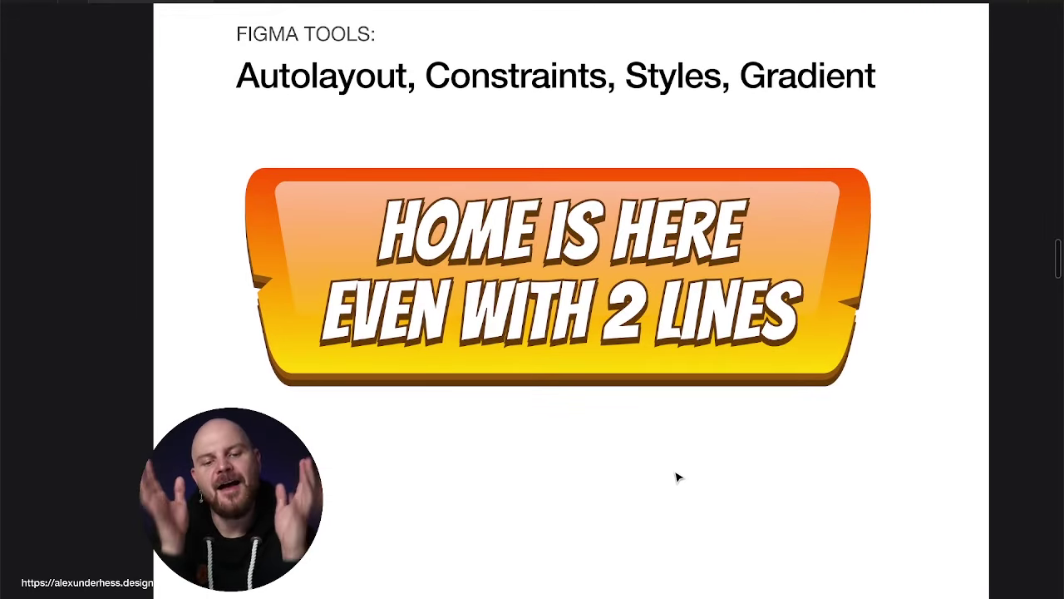
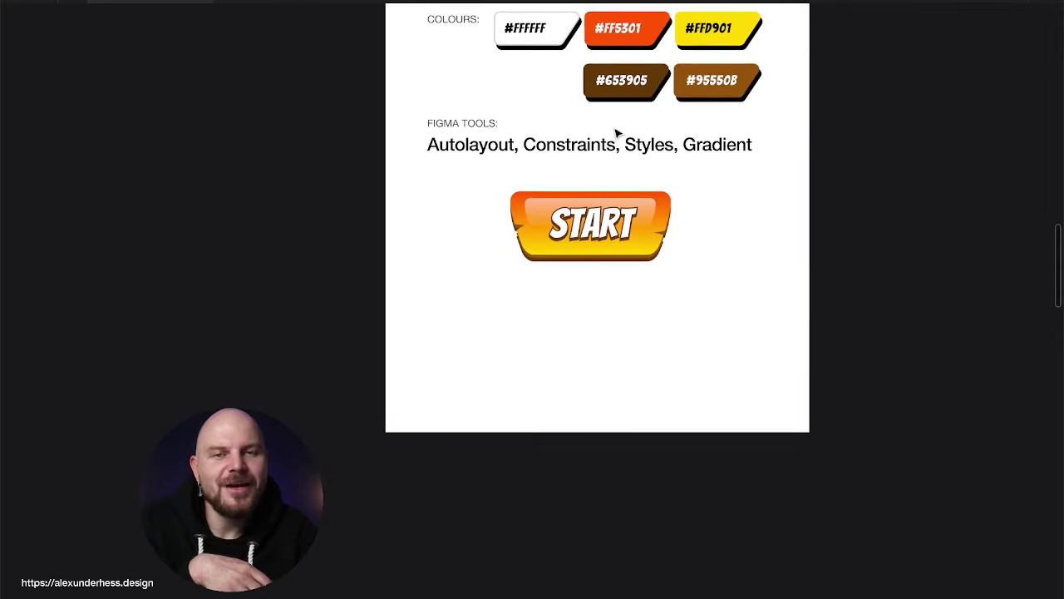
scroll(616, 133, up, 3)
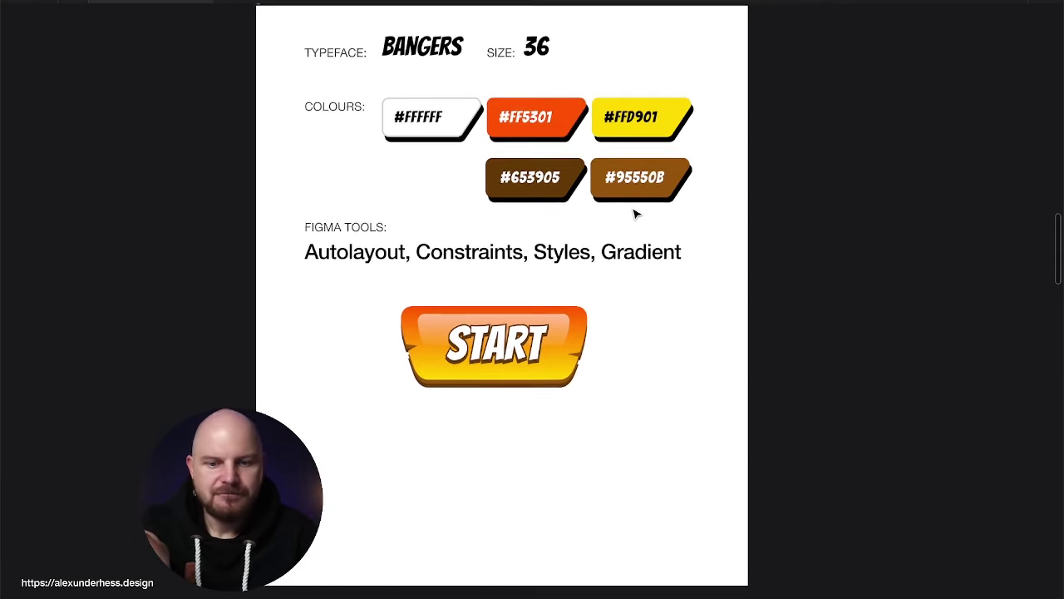
scroll(651, 249, up, 2)
scroll(634, 213, up, 3)
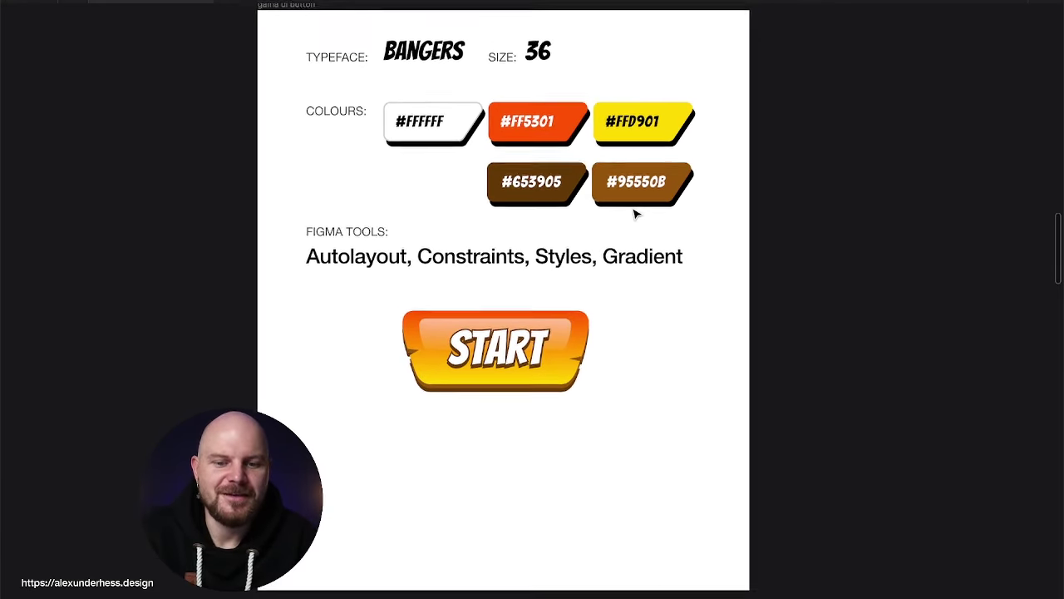
scroll(634, 213, down, 1)
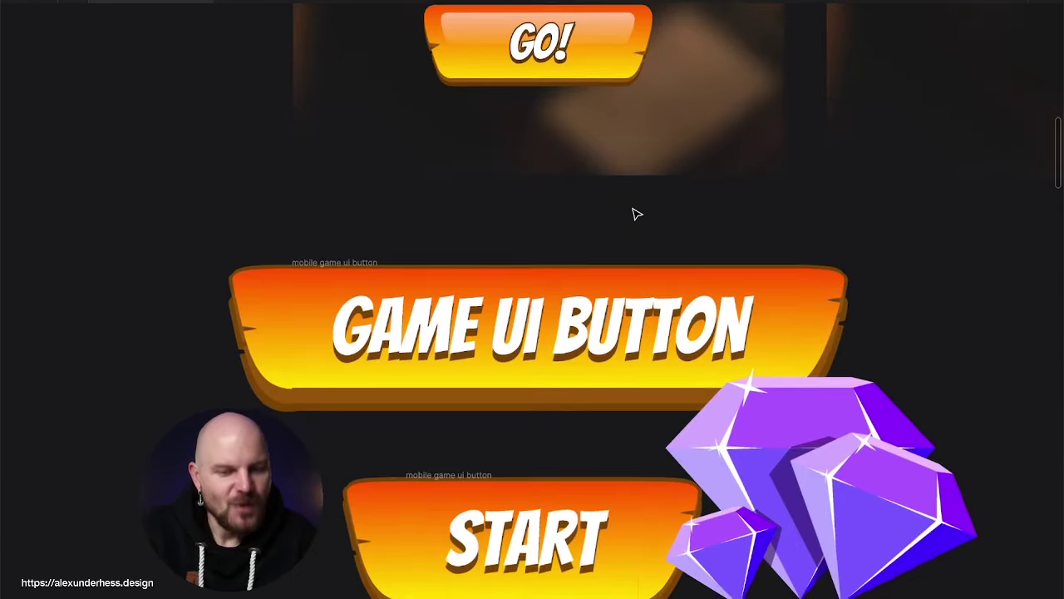
scroll(634, 213, up, 5)
scroll(633, 214, down, 3)
scroll(634, 214, up, 3)
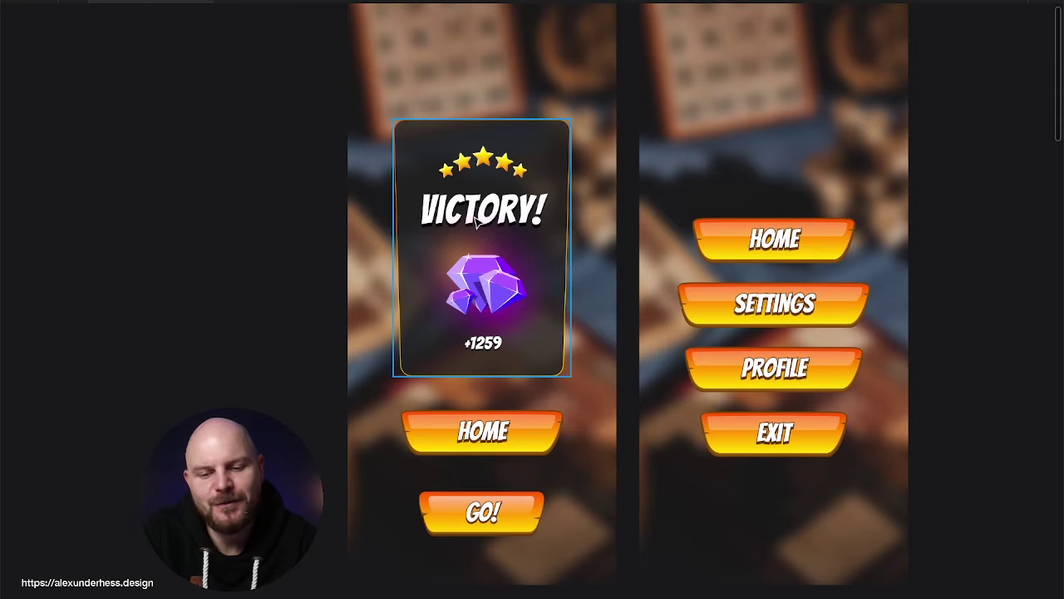
scroll(474, 221, up, 5)
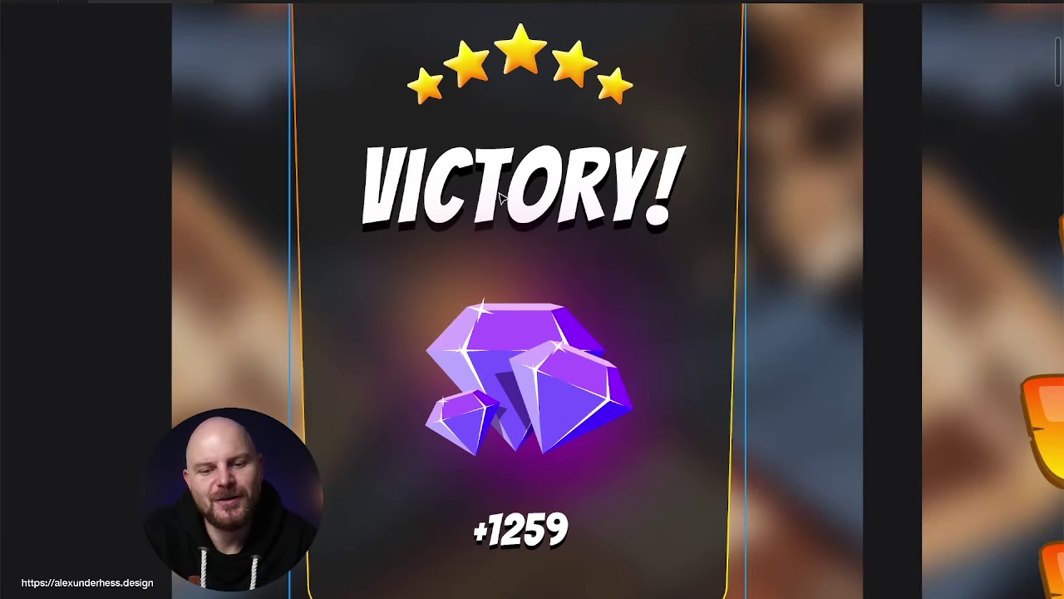
Step: Try pulling apart the gem illustration on the Victory card by moving individual facets of the diamonds
click(541, 69)
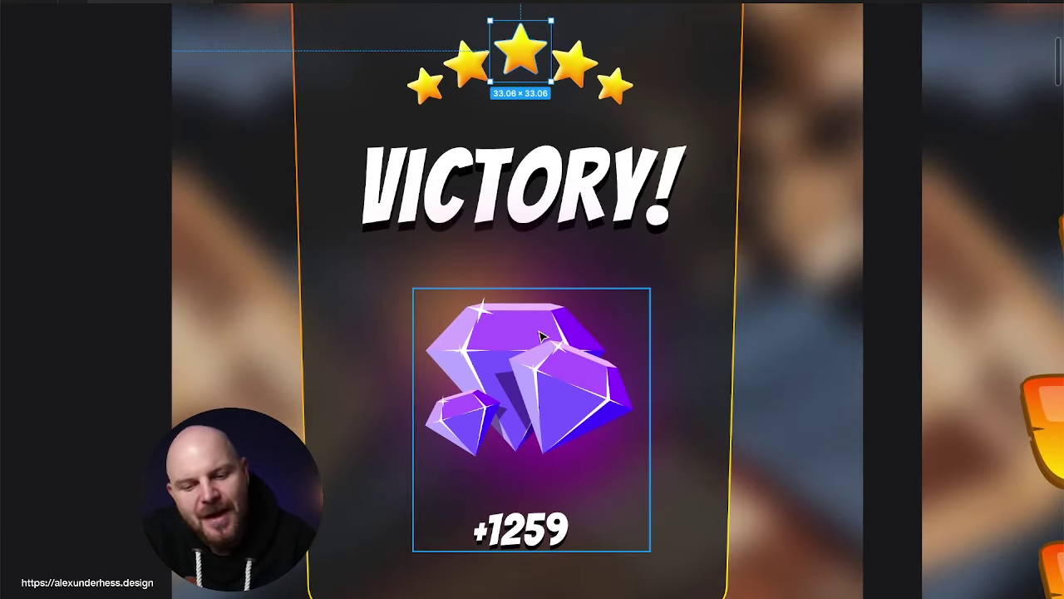
click(559, 394)
double_click(559, 394)
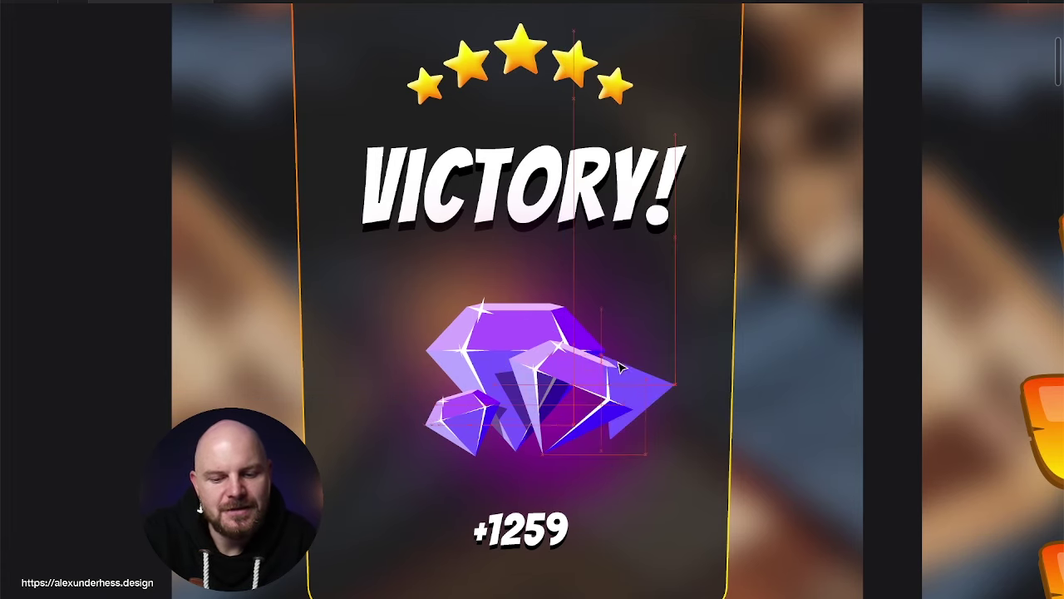
click(567, 374)
click(511, 346)
drag(510, 347, 453, 252)
double_click(477, 335)
click(412, 329)
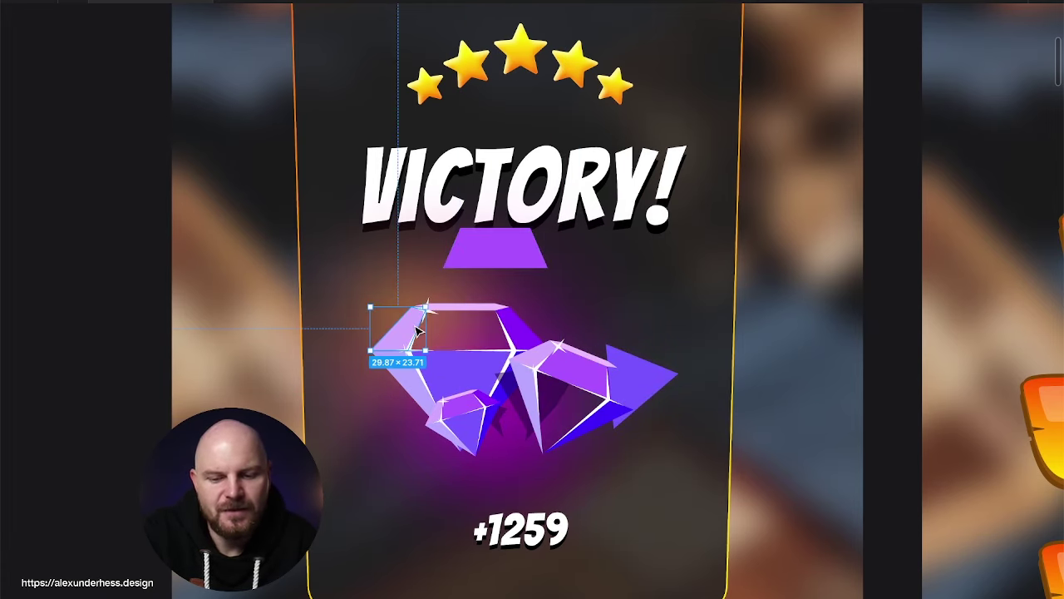
key(shift+Left)
key(shift+Left)
key(shift+Left)
key(shift+Left)
key(shift+Left)
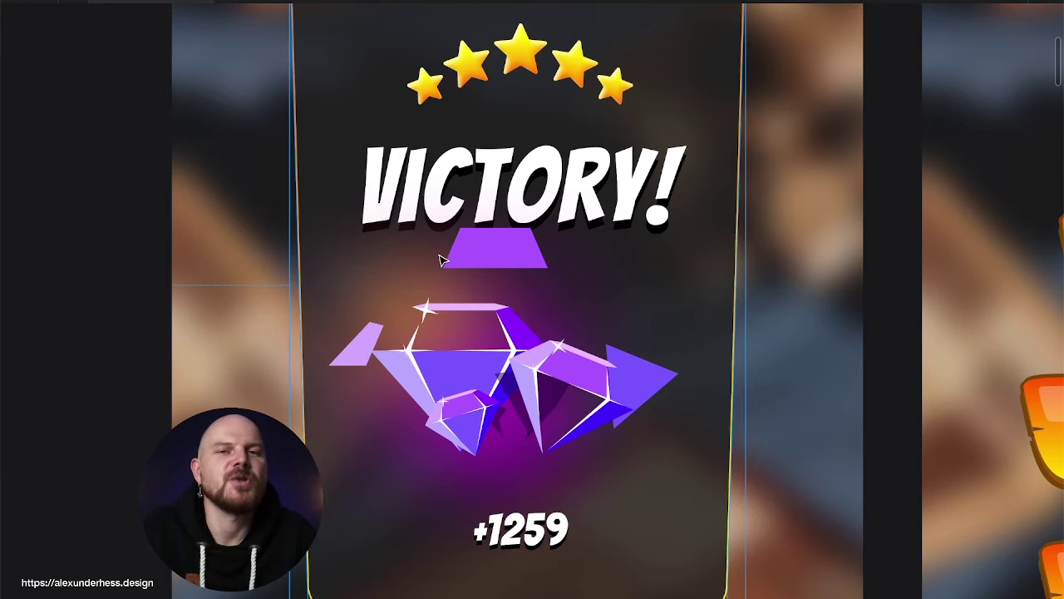
Step: Undo all the facet and diamond moves in the Victory card's gem illustration
key(ctrl+z)
key(ctrl+z)
key(ctrl+z)
key(ctrl+z)
key(ctrl+z)
key(ctrl+z)
key(ctrl+z)
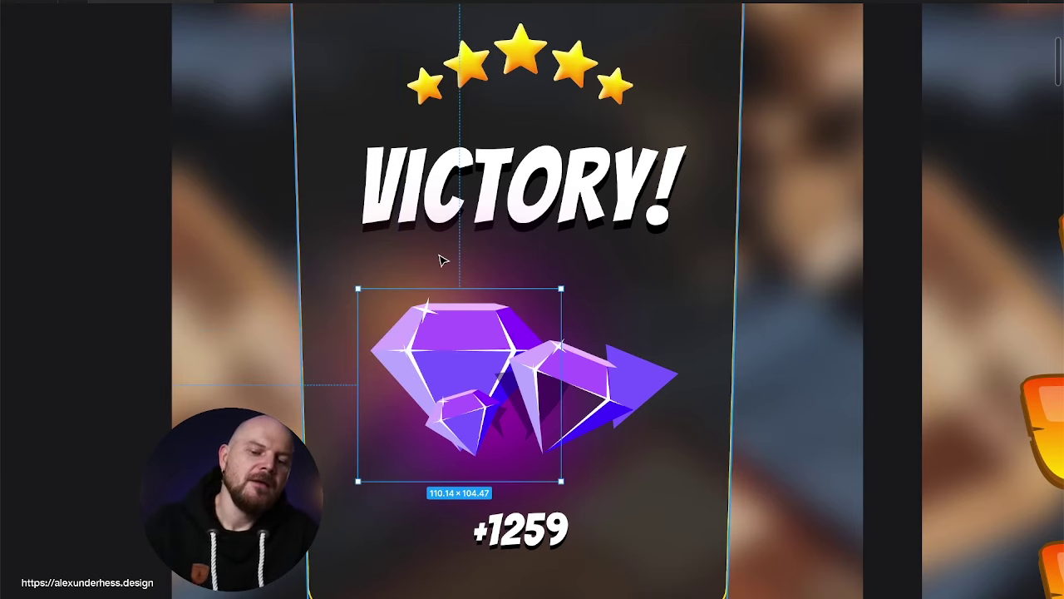
key(ctrl+z)
key(ctrl+z)
key(ctrl+z)
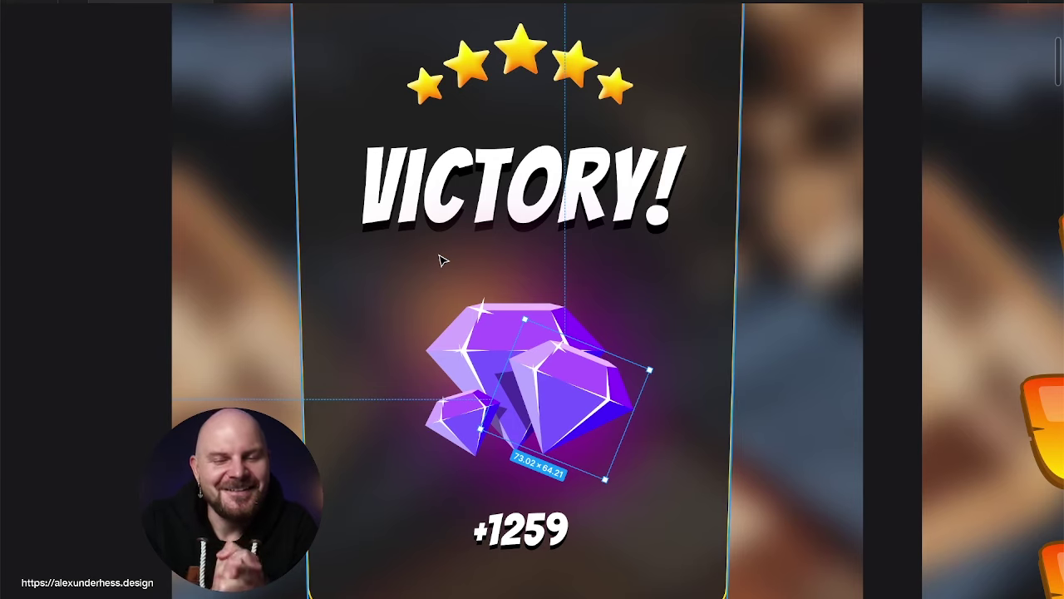
Step: Show the interface again and select the GO! button frame on the Victory screen
scroll(441, 258, down, 5)
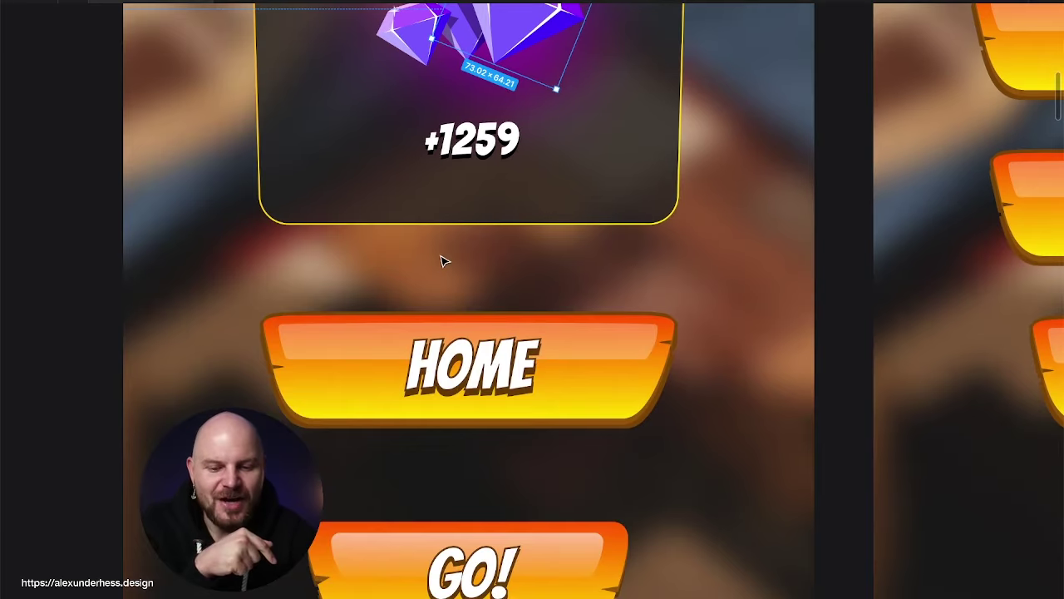
key(shift+2)
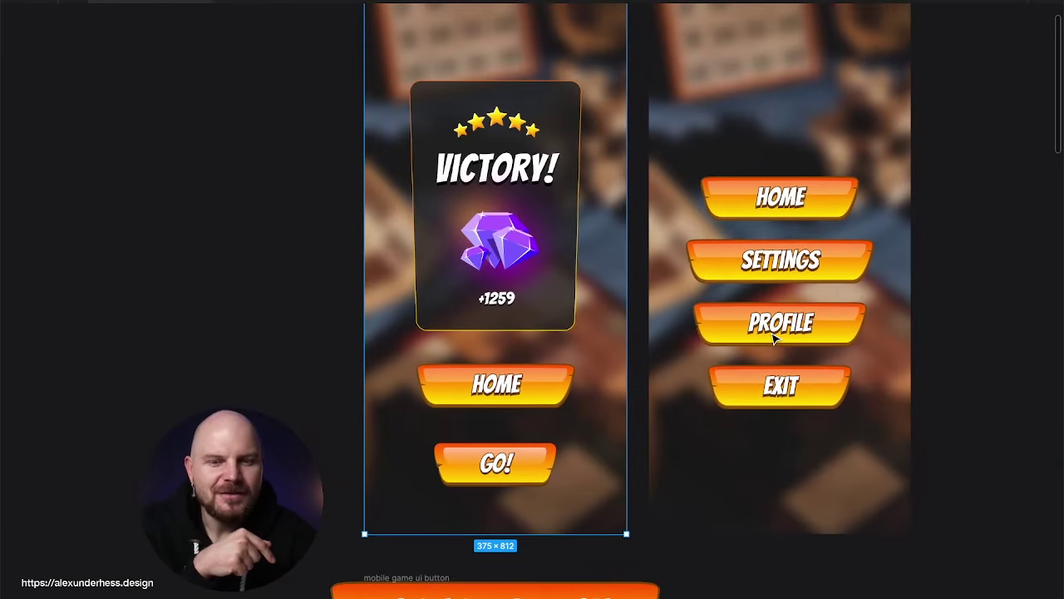
click(550, 463)
scroll(586, 475, up, 3)
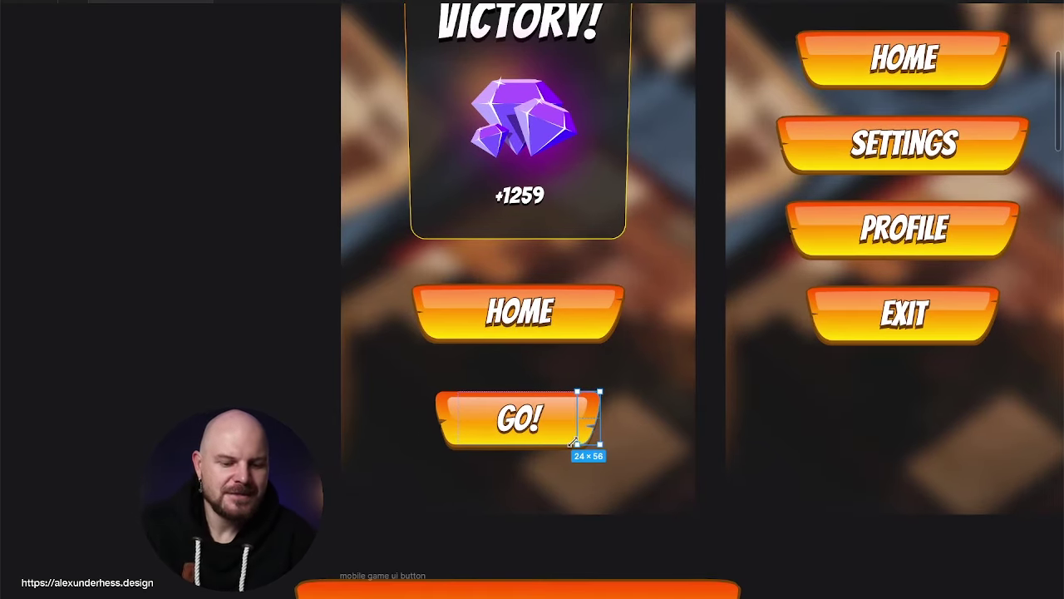
key(ctrl+backslash)
key(Escape)
scroll(918, 474, down, 5)
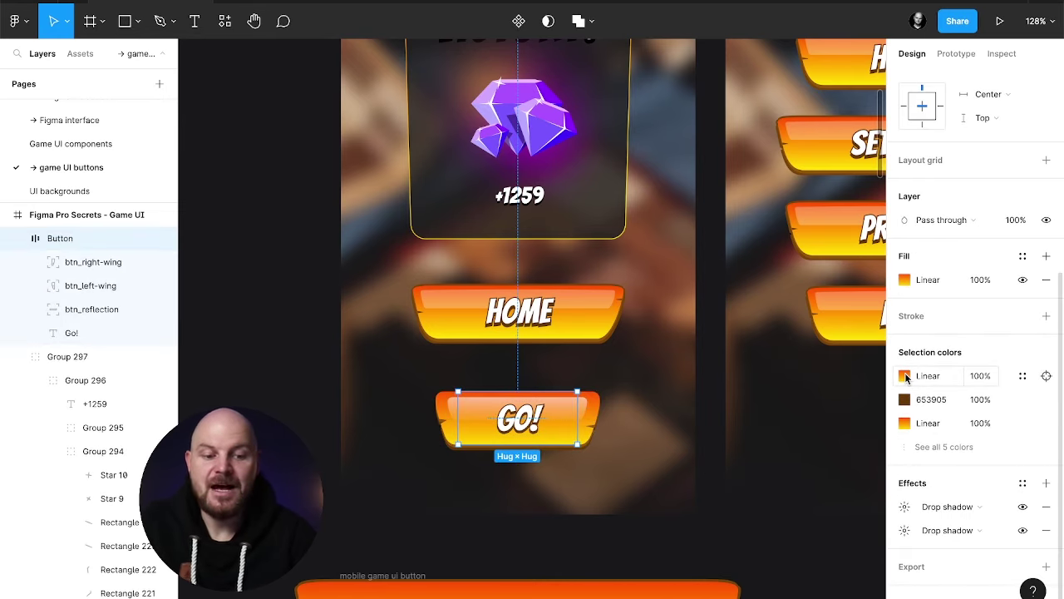
Step: Recolour the linear gradient of the GO! button's side wings to run from blue to cyan
click(905, 376)
click(728, 218)
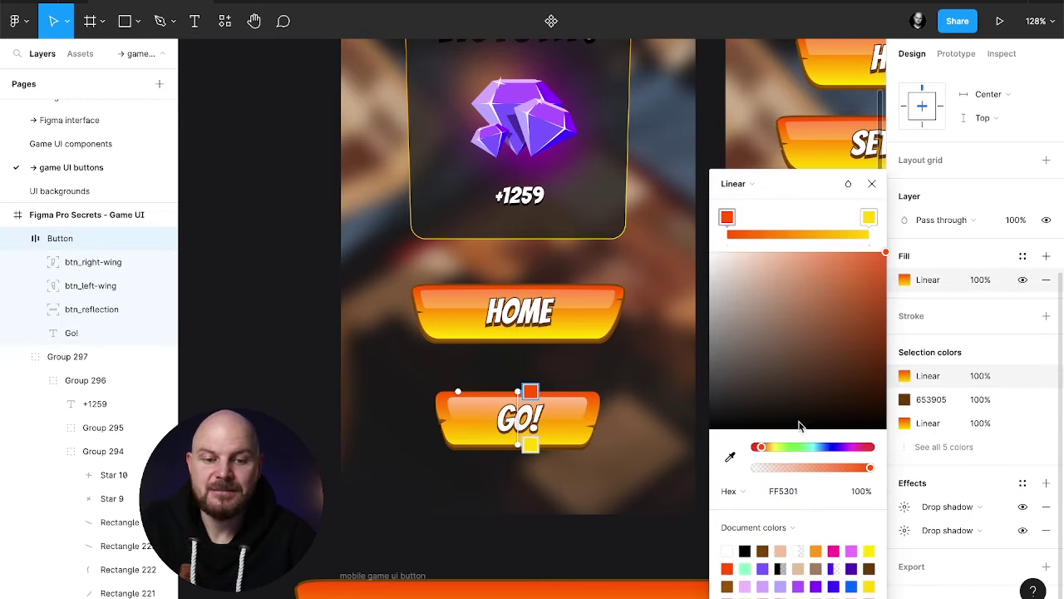
click(826, 448)
click(869, 218)
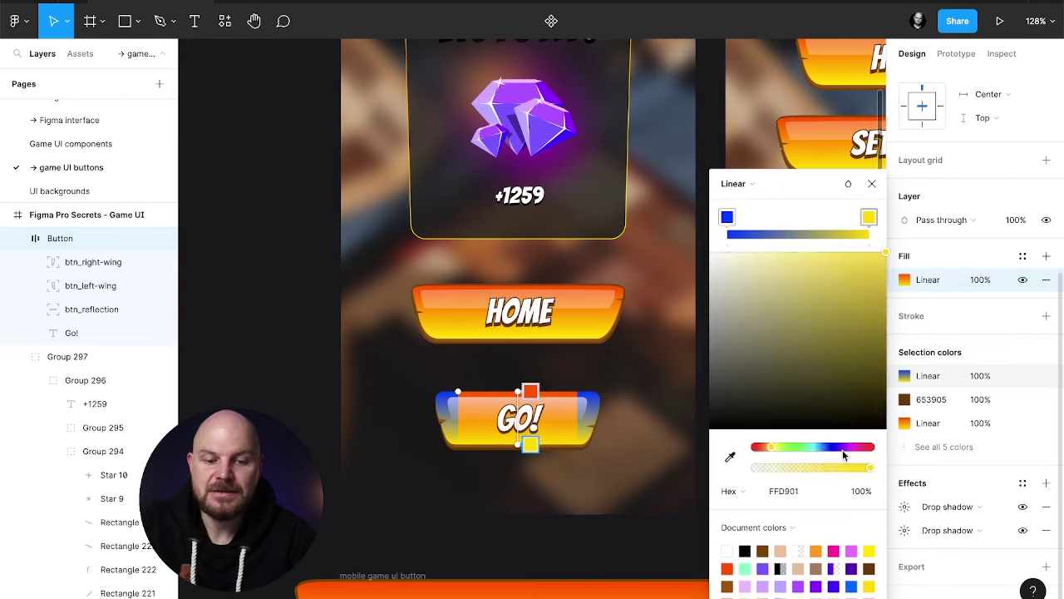
click(813, 449)
click(871, 183)
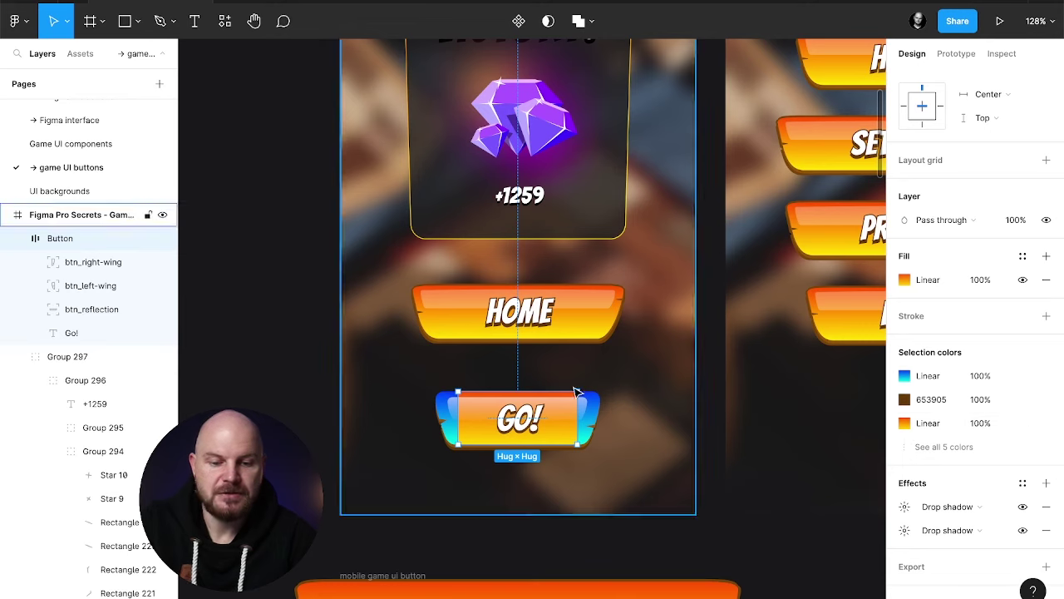
Step: Recolour the GO! button frame's linear fill by sampling blue 0256FB and cyan from the right wing for its two gradient stops
click(593, 424)
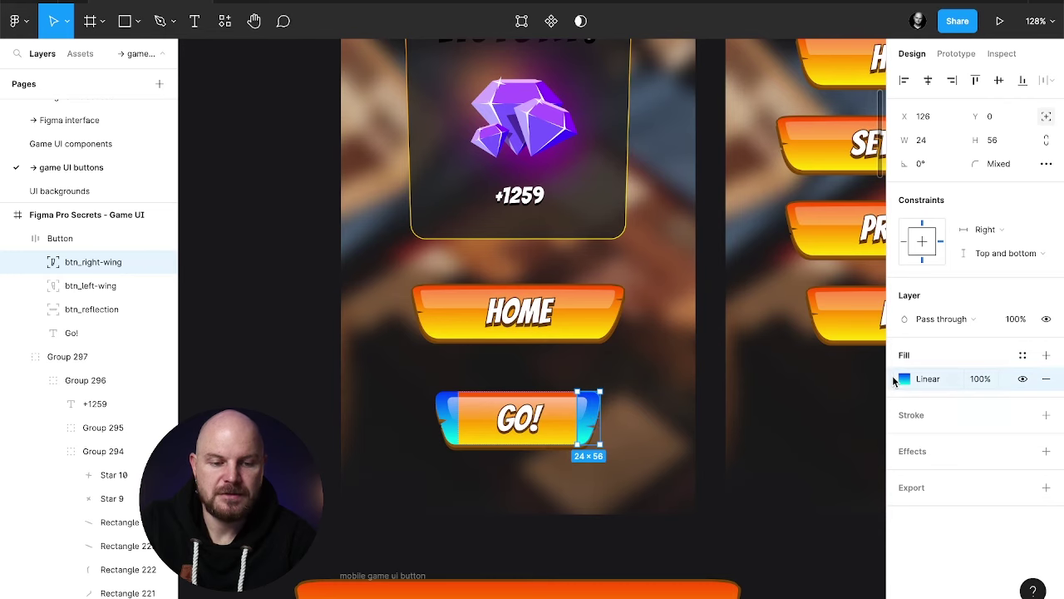
click(557, 432)
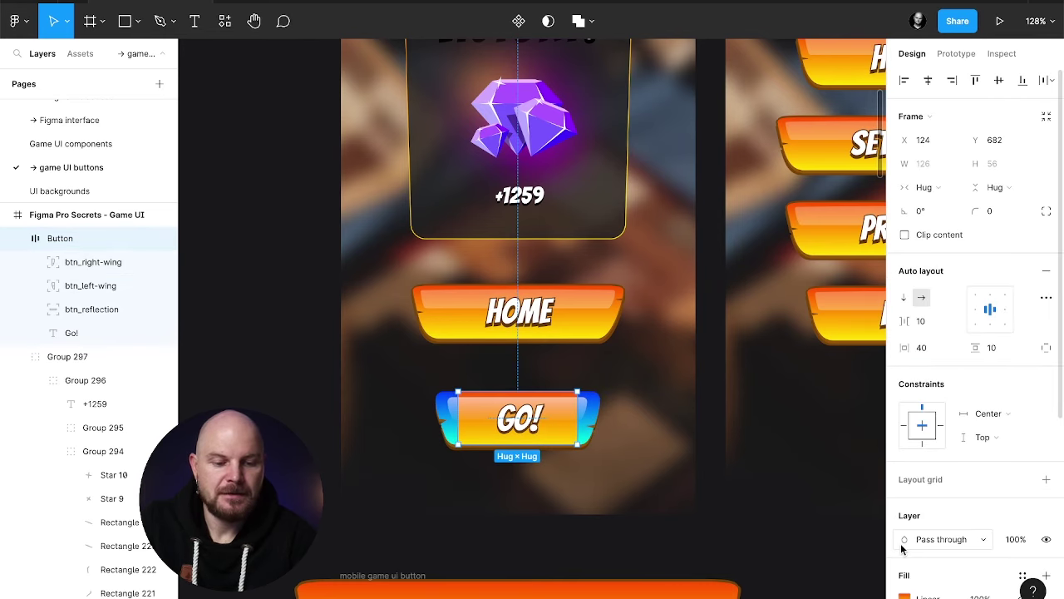
scroll(723, 455, down, 3)
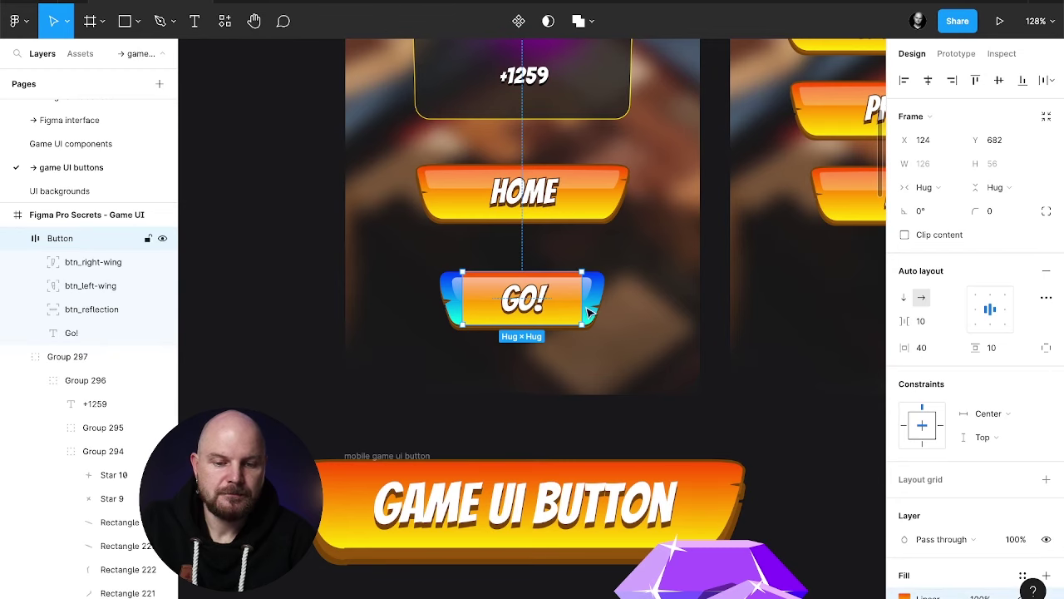
click(904, 596)
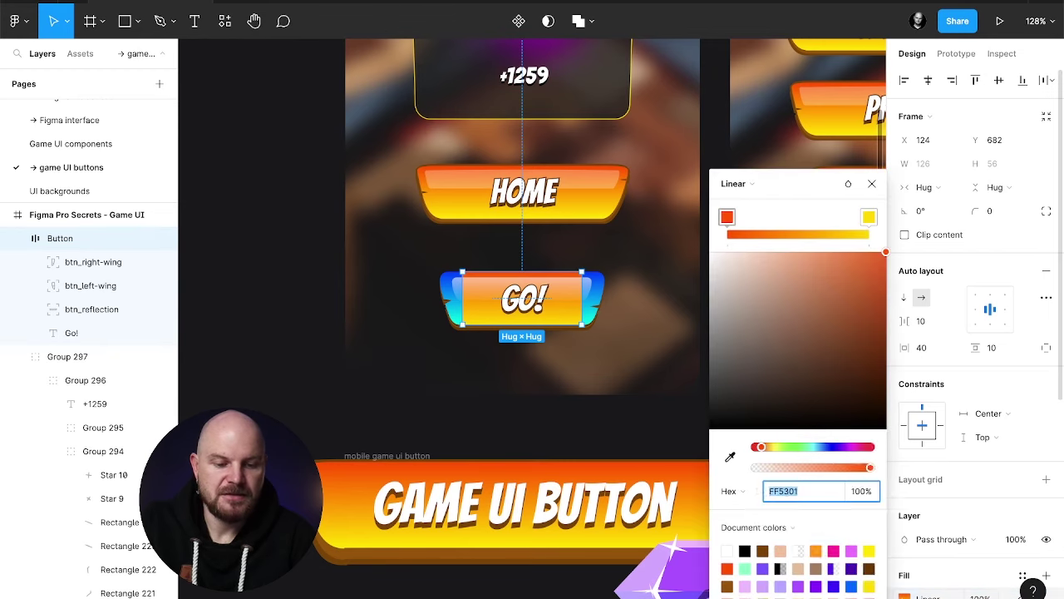
click(731, 455)
click(816, 109)
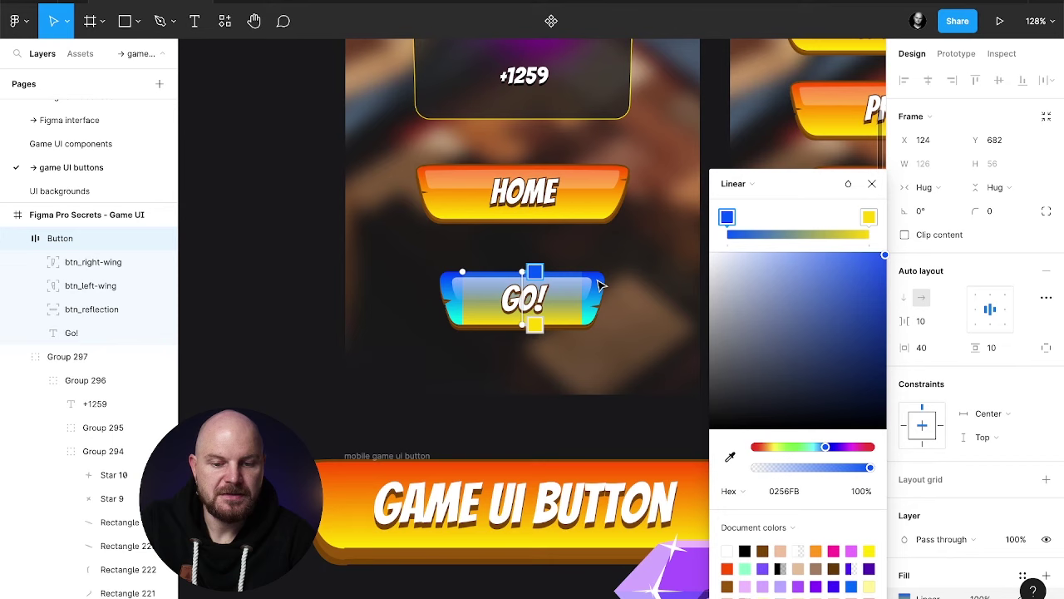
click(868, 218)
click(730, 456)
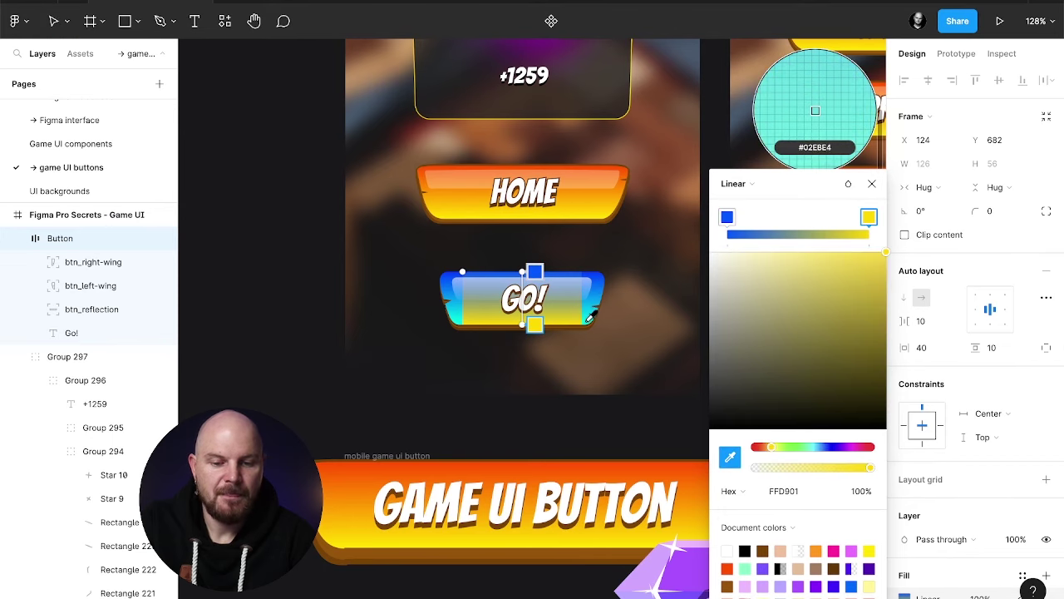
click(816, 111)
key(Escape)
key(Escape)
Step: Remove the first two of the four drop shadows from the GO! button frame
scroll(620, 262, up, 5)
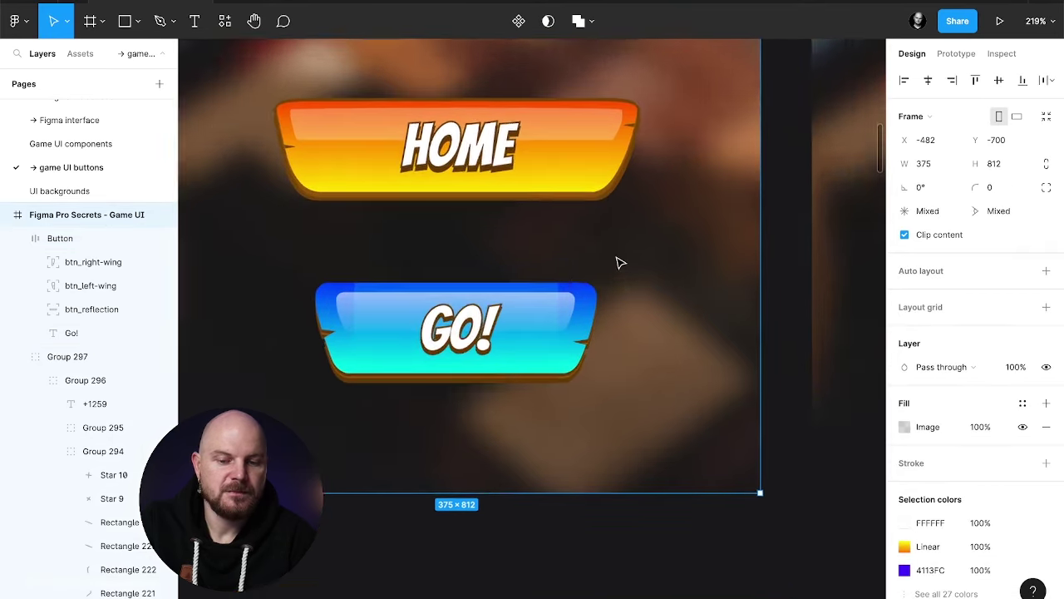
scroll(620, 263, left, 3)
scroll(619, 263, down, 2)
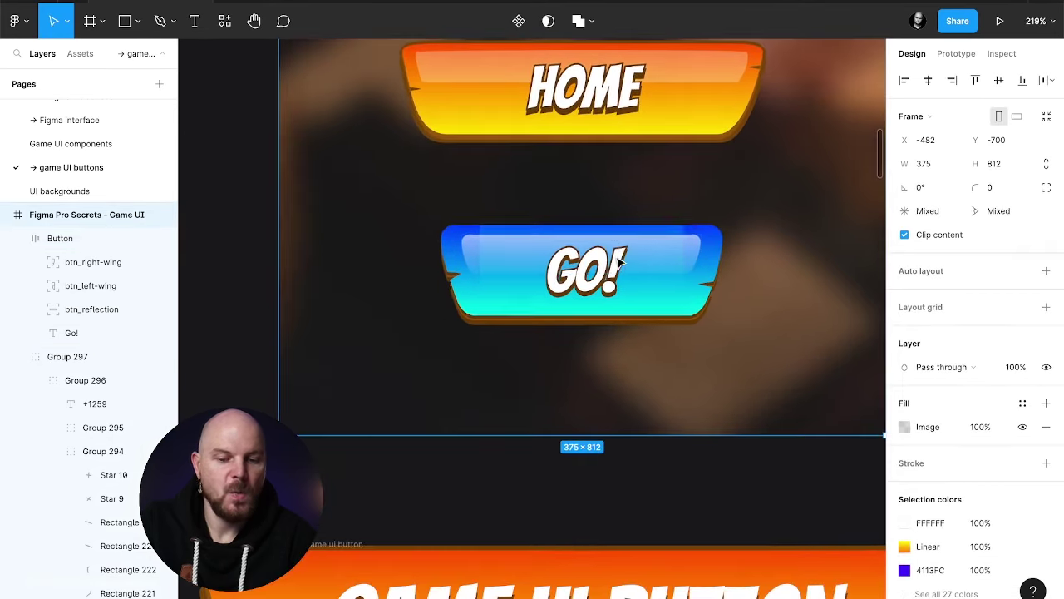
click(665, 320)
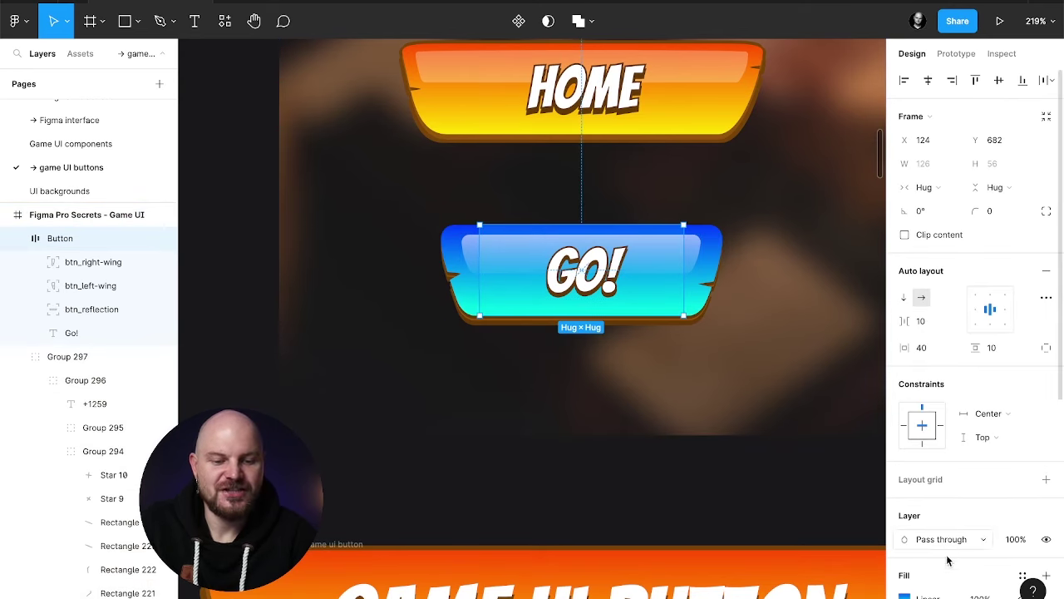
scroll(939, 572, down, 5)
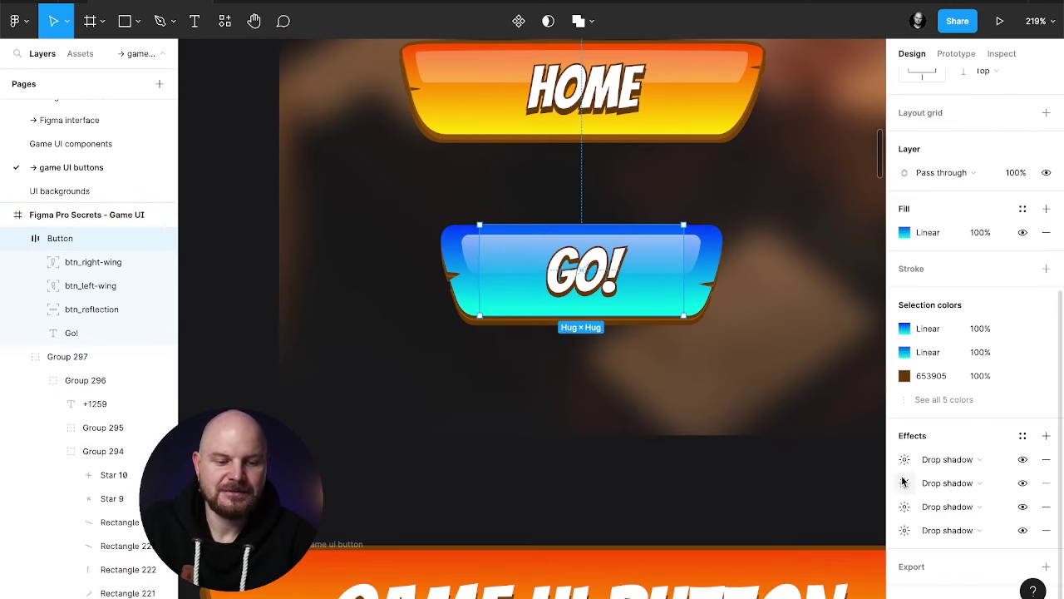
click(1046, 462)
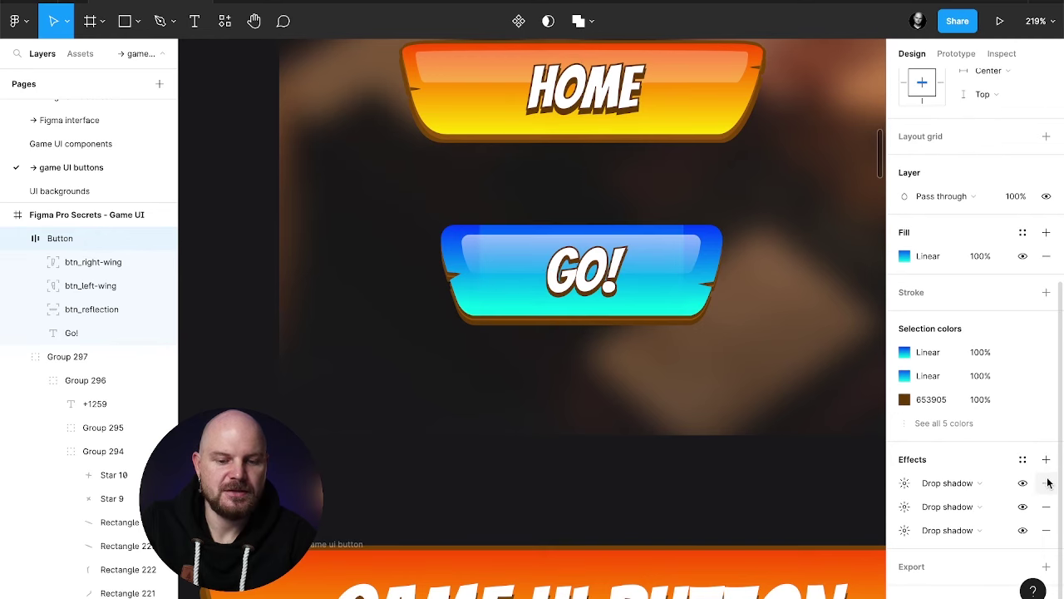
click(1048, 485)
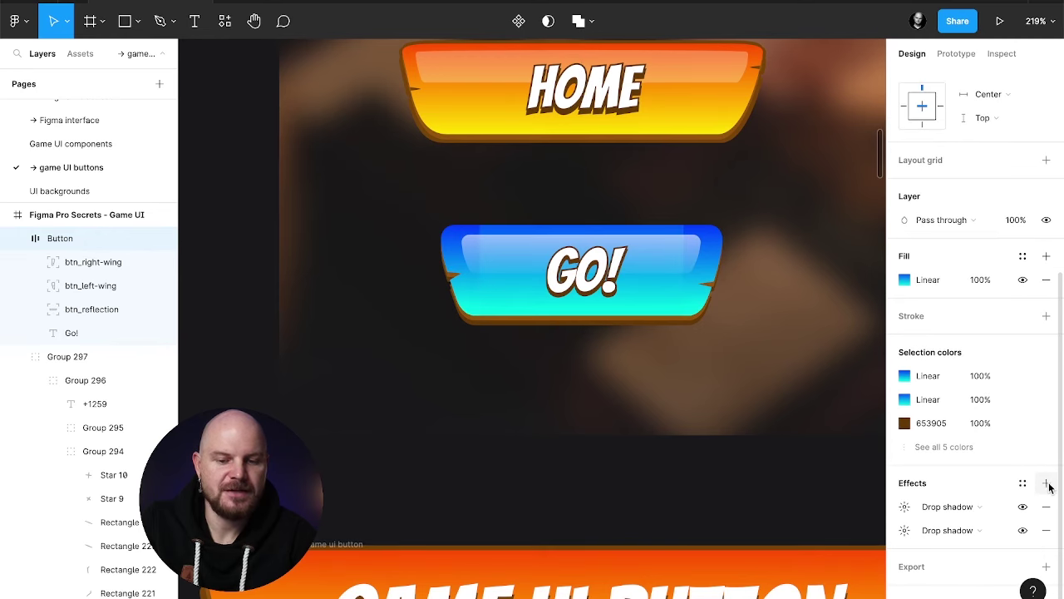
Step: Recolour the GO! button frame's drop shadow with Y offset 3 to a dark blue
click(903, 507)
click(728, 556)
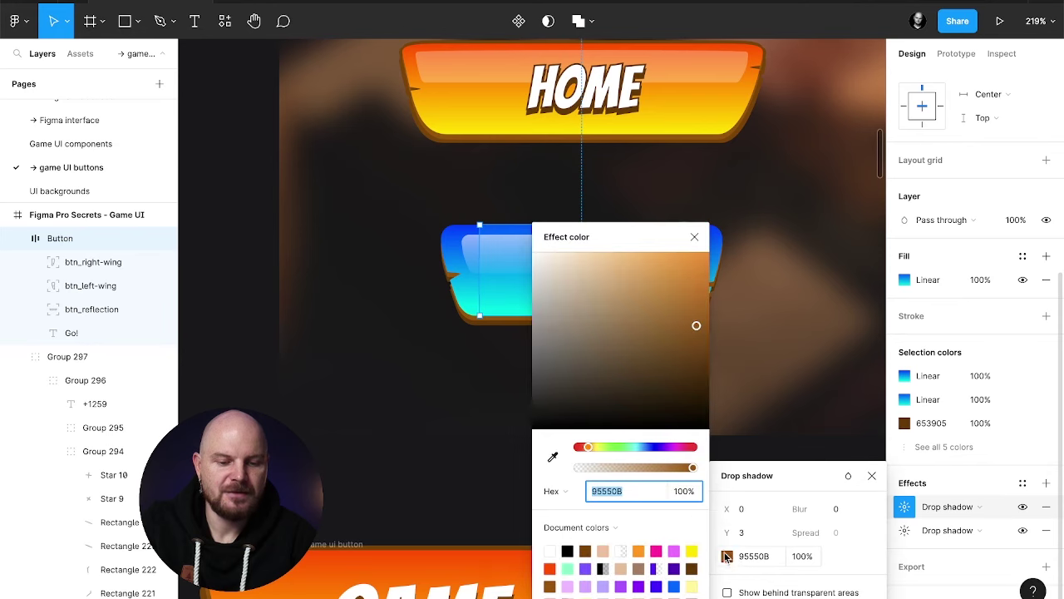
click(649, 448)
drag(657, 374, 663, 362)
Step: Recolour the GO! button frame's drop shadow with Y offset 6 to the near-black blue 070C1D
click(904, 529)
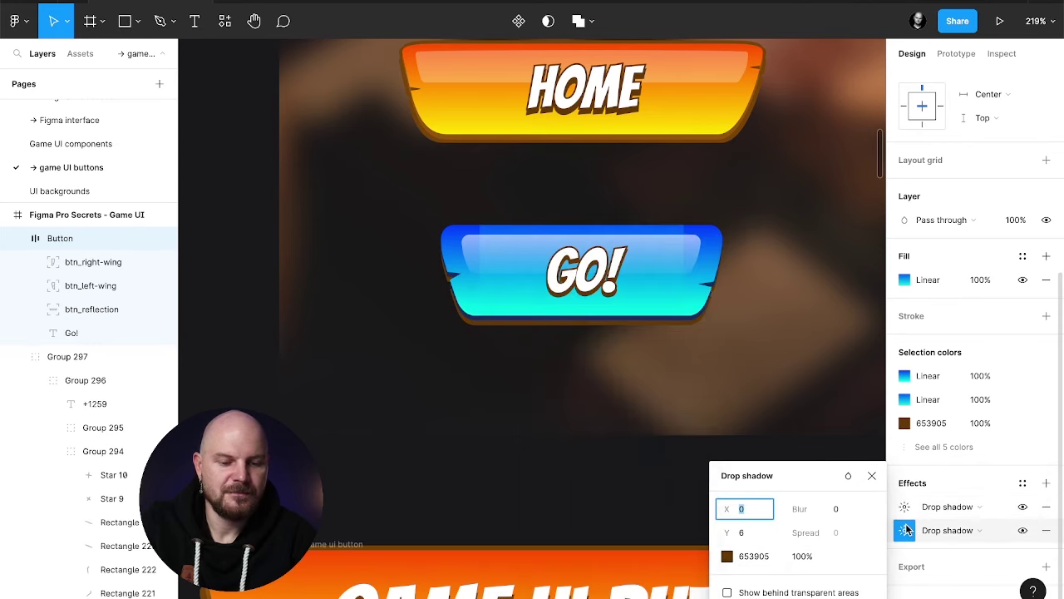
click(728, 557)
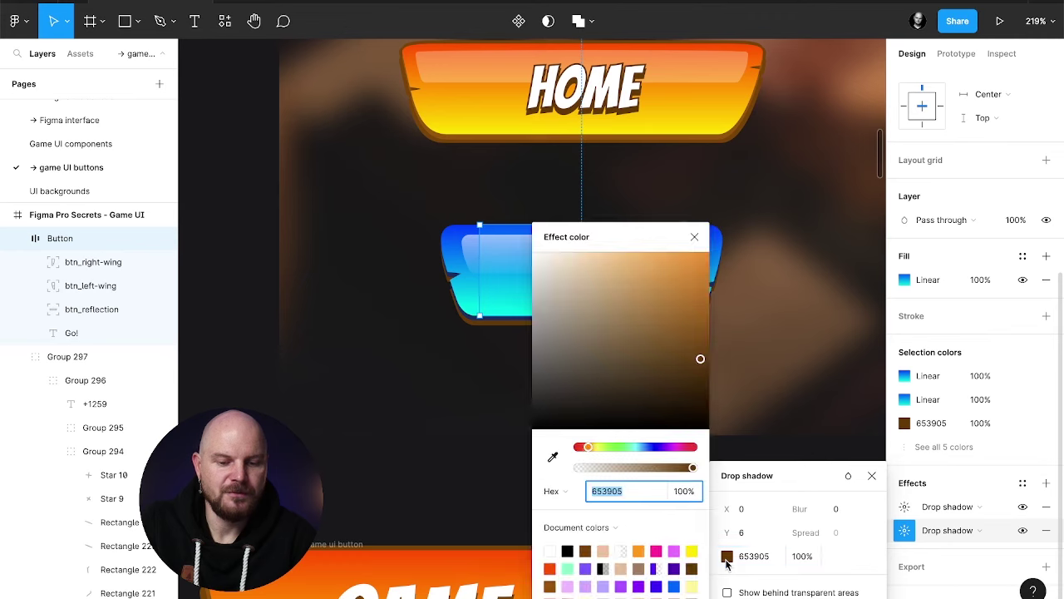
click(653, 447)
mouse_move(663, 404)
mouse_down()
mouse_move(674, 408)
mouse_move(611, 408)
mouse_move(664, 413)
mouse_up()
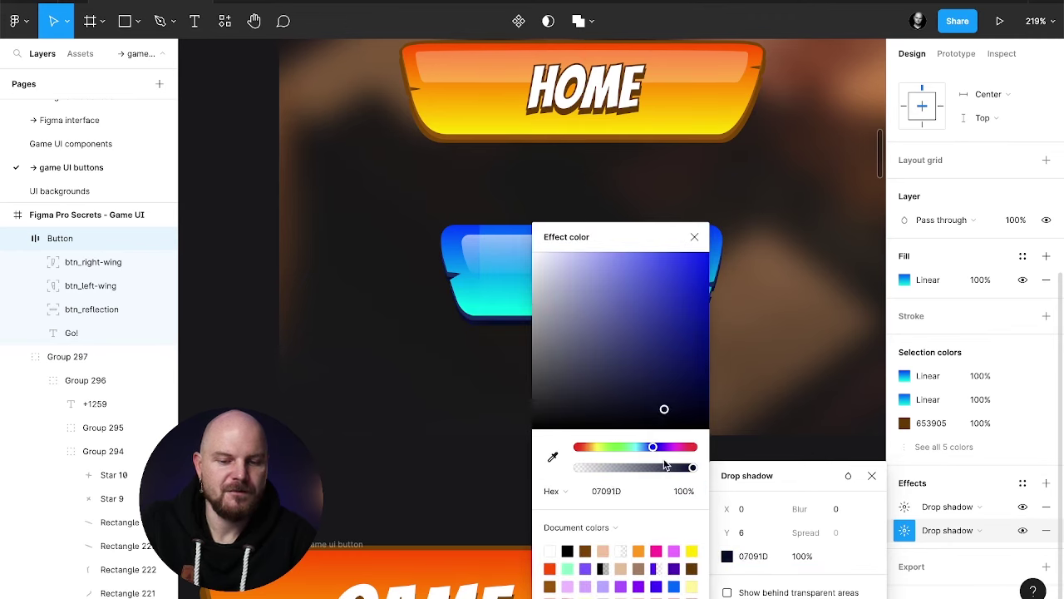
drag(651, 449, 651, 447)
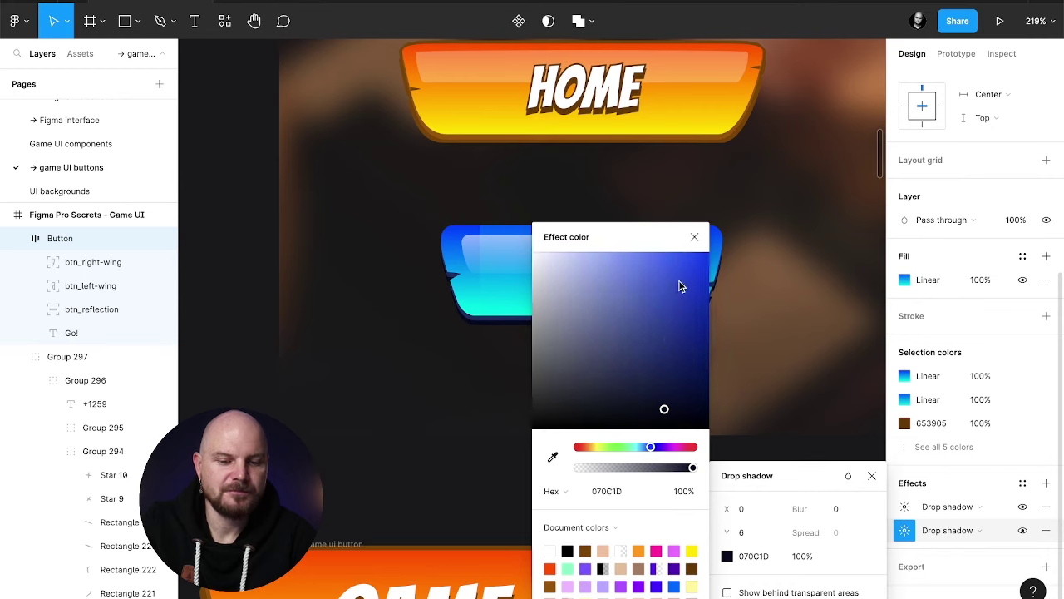
click(695, 239)
click(871, 476)
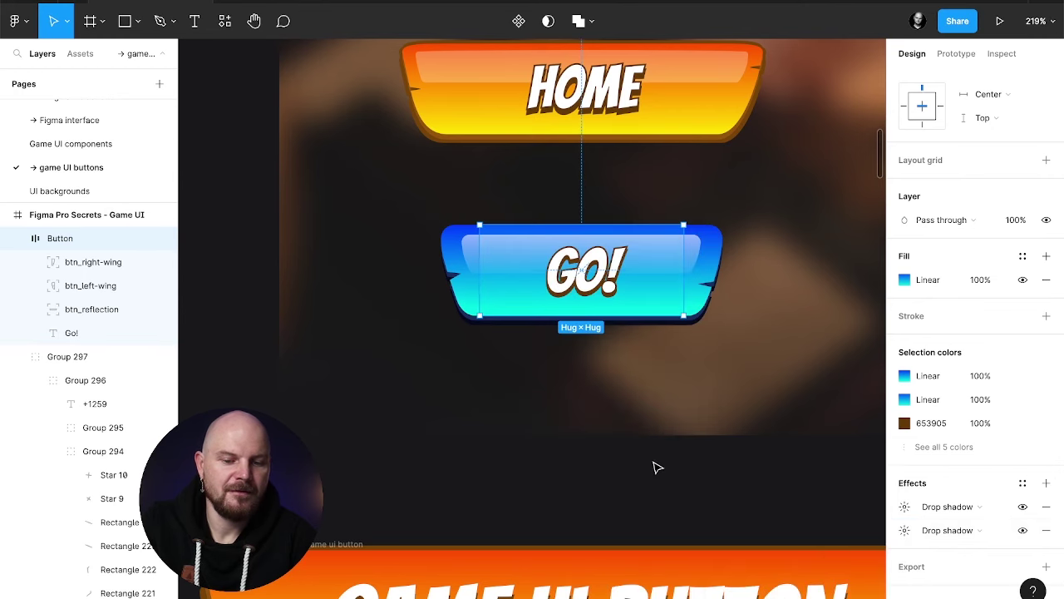
Step: Change the GO! label's outside stroke colour to the muted blue 414F7D
click(607, 291)
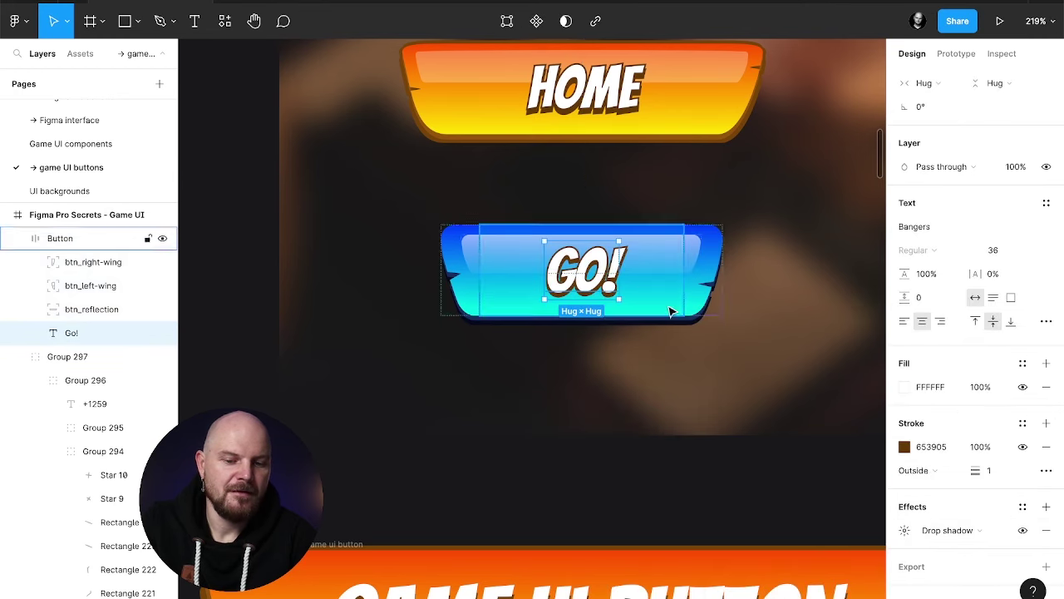
click(905, 446)
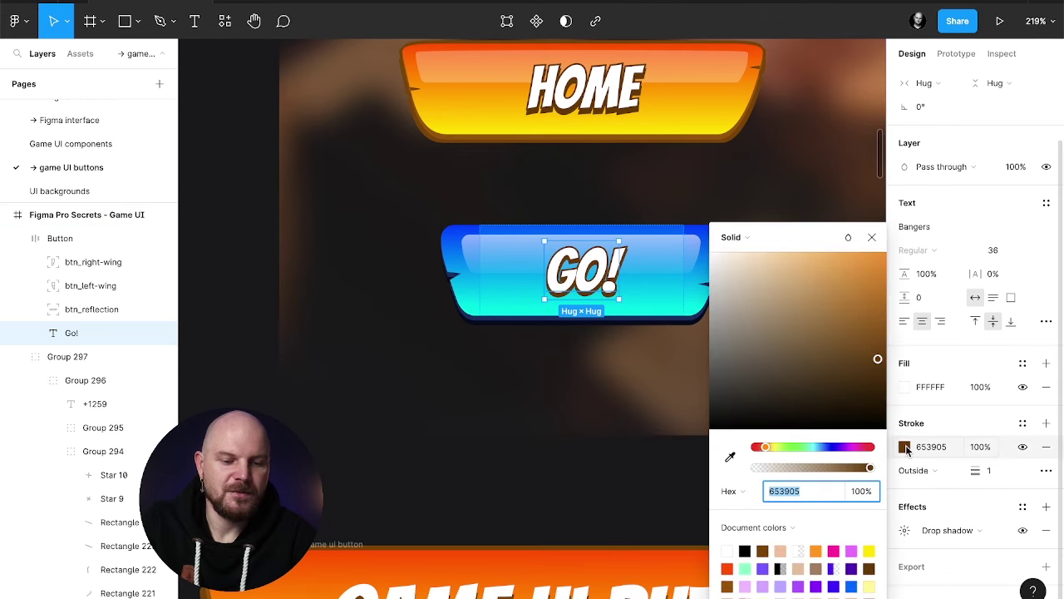
click(827, 447)
drag(798, 379, 794, 342)
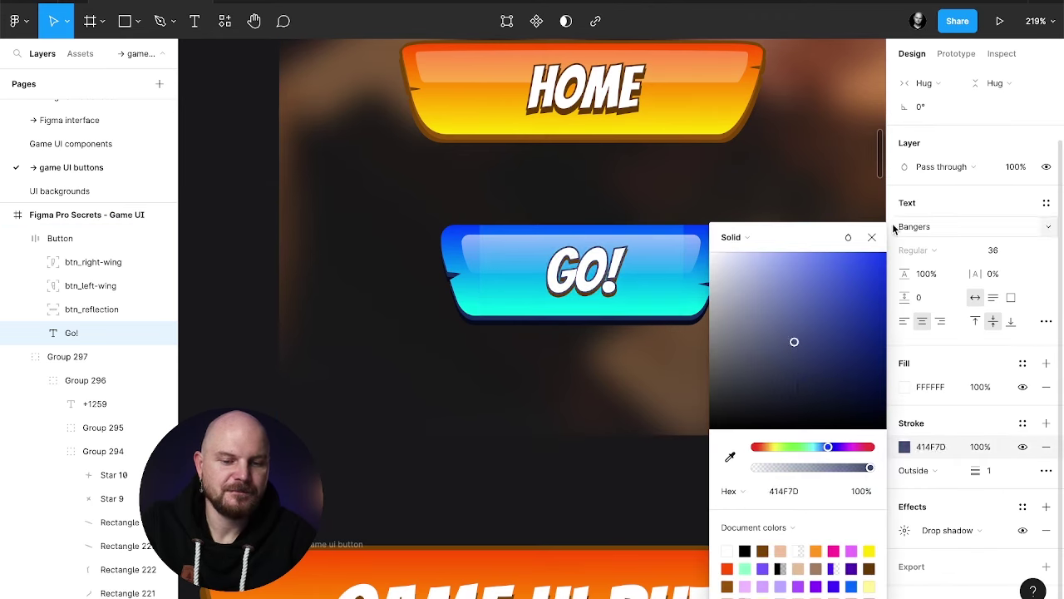
key(Escape)
Step: Recolour the GO! label's drop shadow to the dark blue 052B65
click(904, 530)
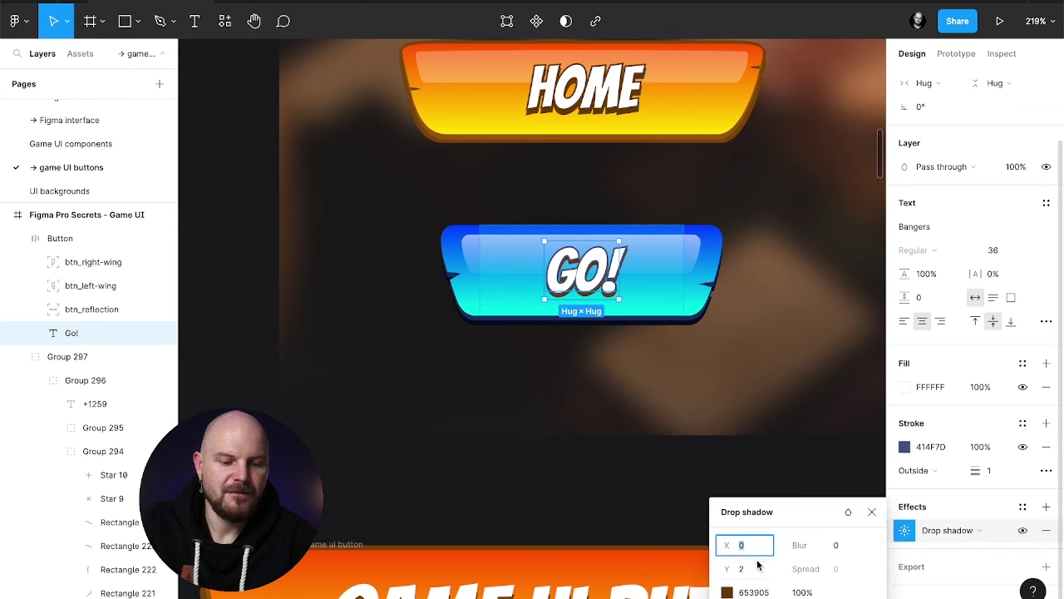
click(727, 592)
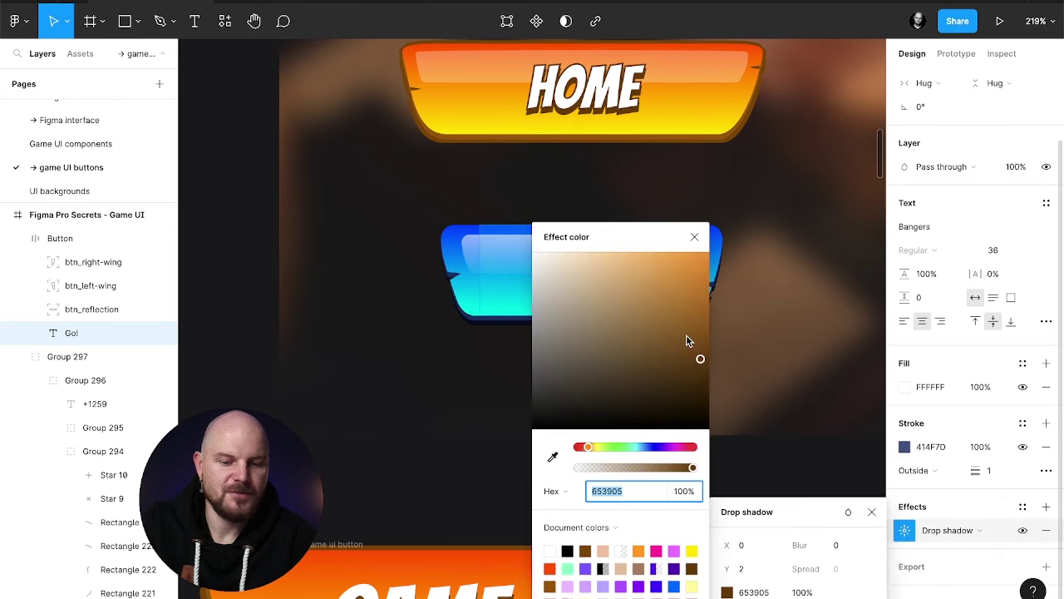
click(646, 447)
drag(613, 237, 698, 230)
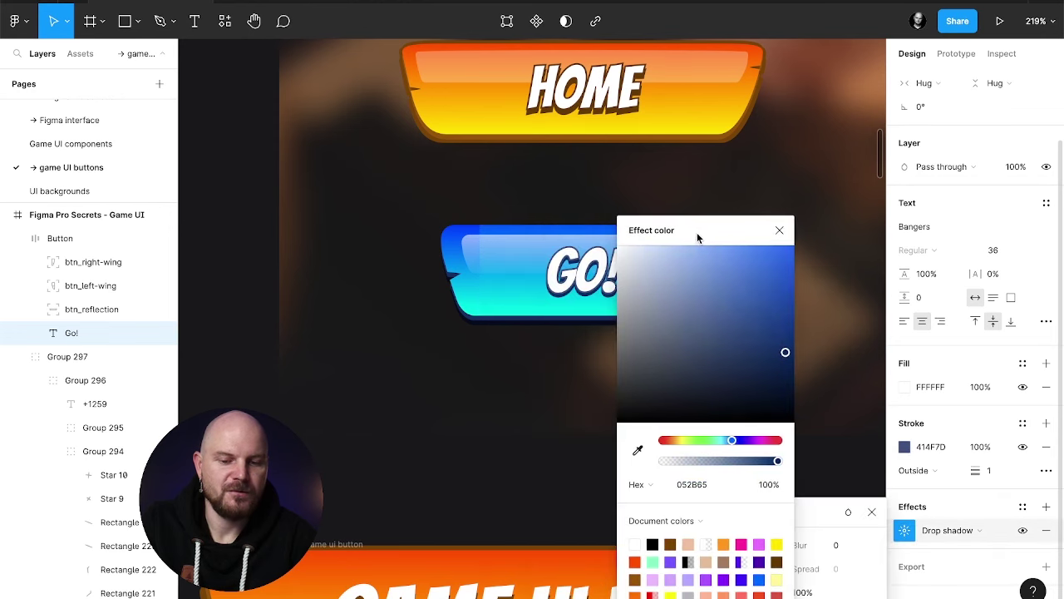
click(779, 230)
key(Escape)
Step: Replace the blue button's label with the text "Let's start"
double_click(597, 285)
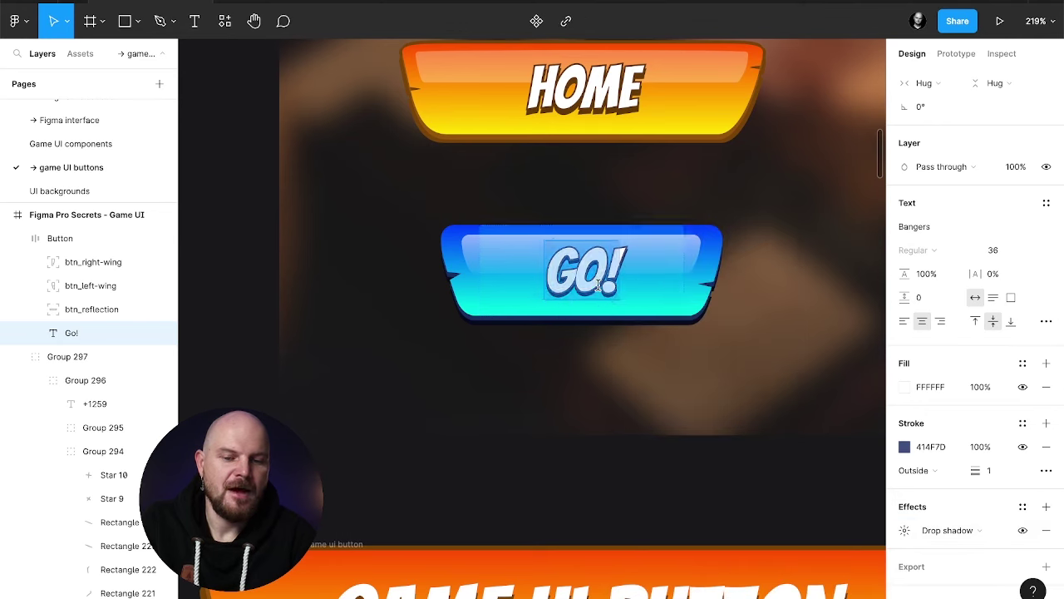
text(Lets)
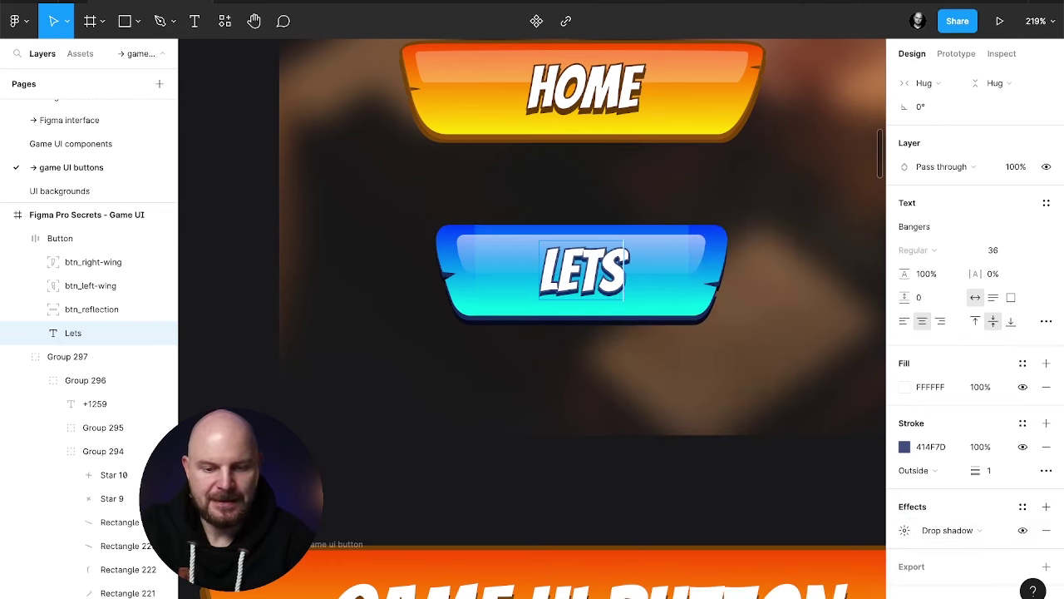
key(BackSpace)
text('s start)
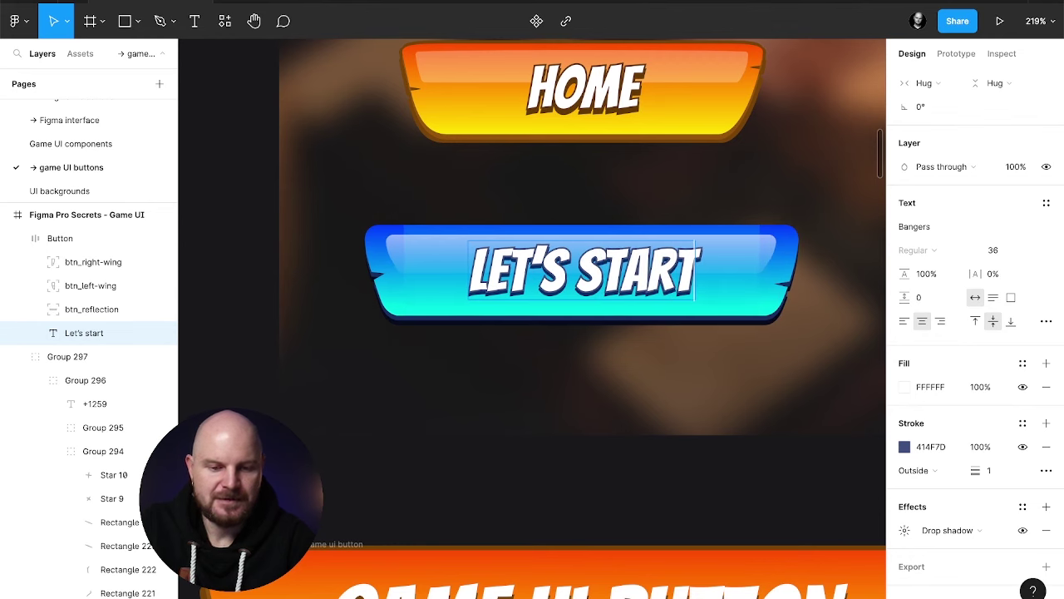
click(736, 254)
Step: Copy the right wing's linear fill onto the Let's start button frame and remove the frame's original gradient beneath it
scroll(765, 247, up, 10)
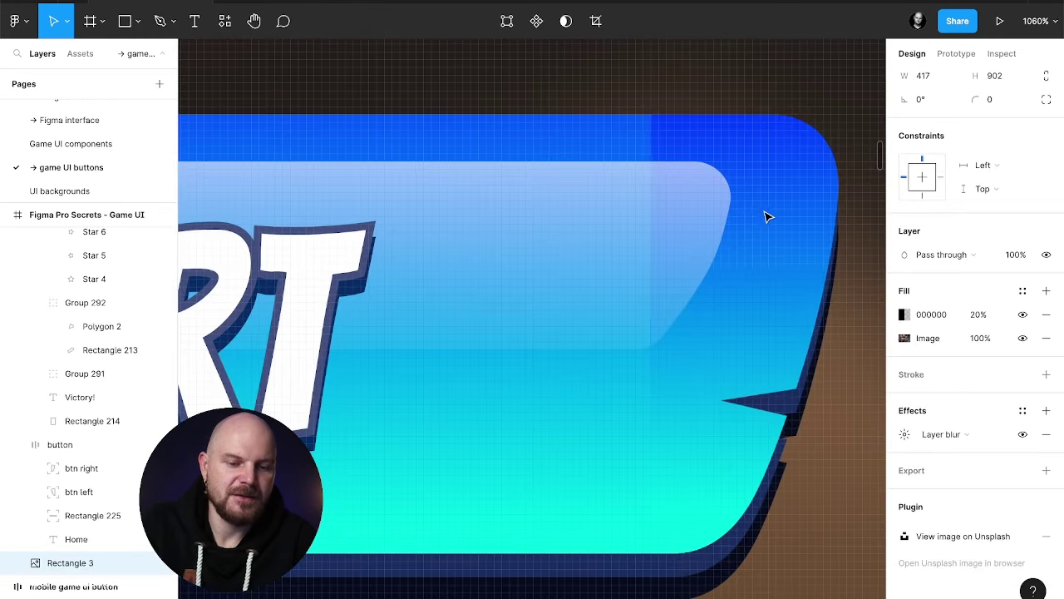
click(757, 217)
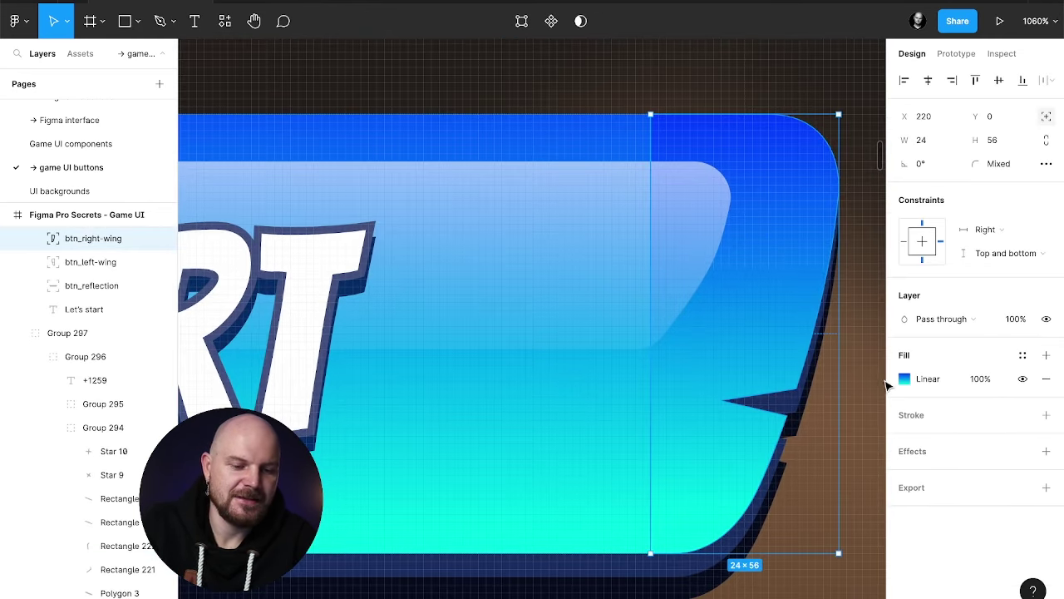
click(659, 405)
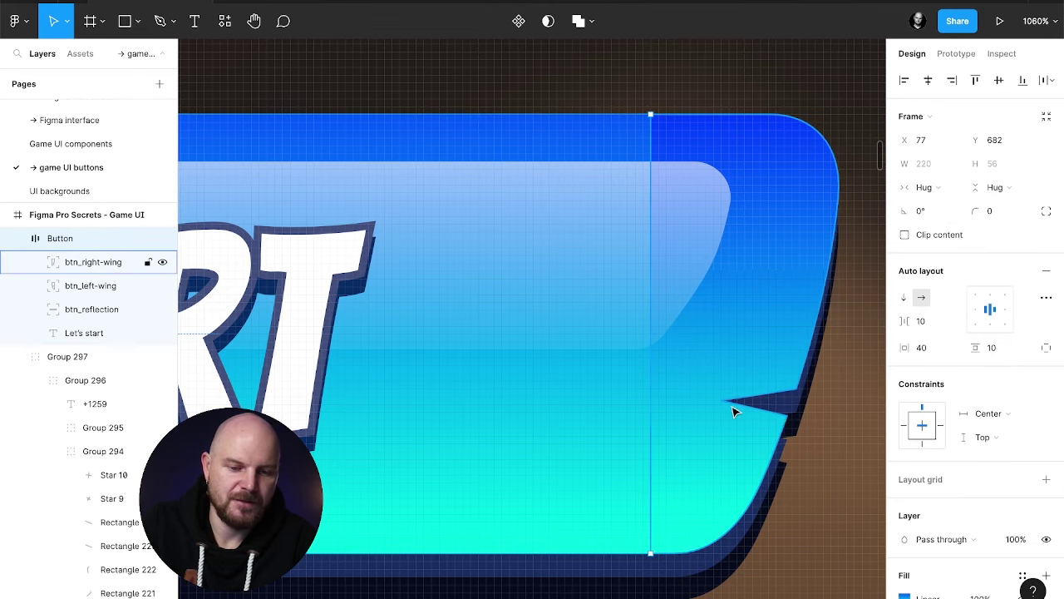
scroll(971, 508, down, 5)
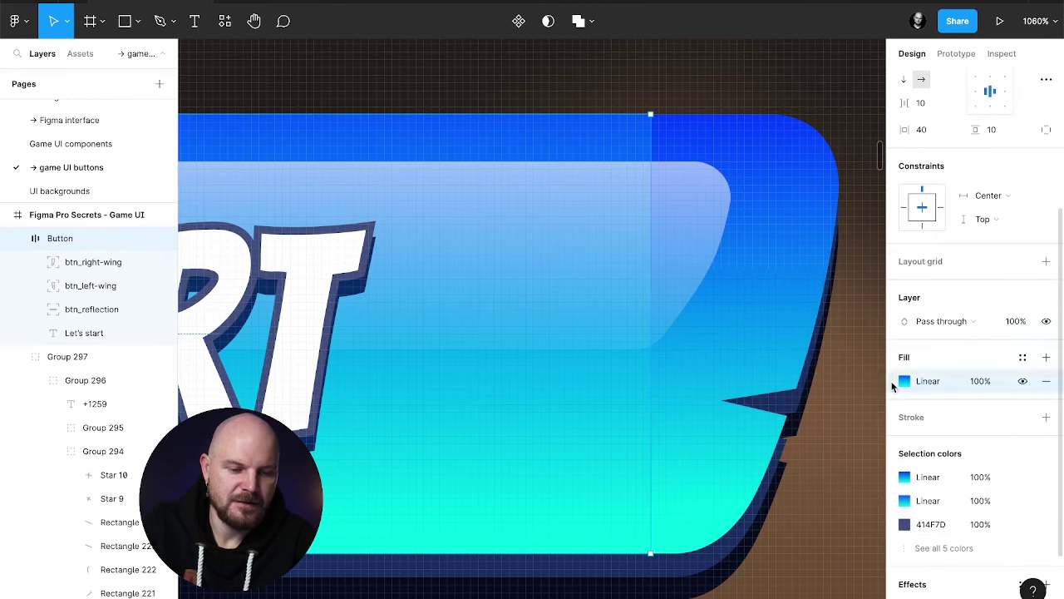
scroll(972, 474, down, 1)
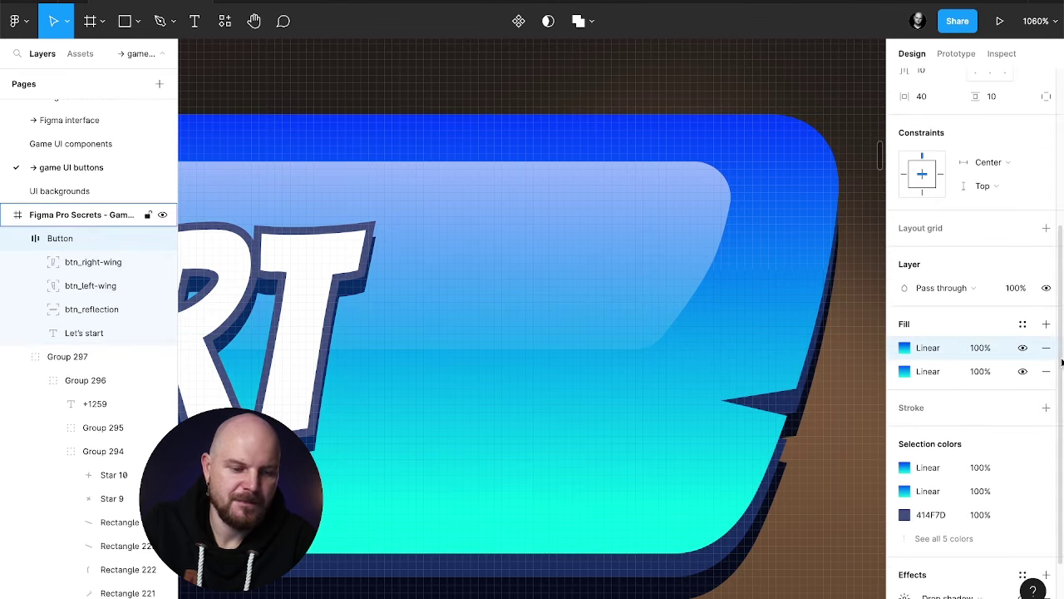
click(1046, 371)
scroll(624, 383, down, 3)
Step: Hide the interface and review the blue Let's start button alongside the orange buttons on the Victory and menu screens
key(ctrl+backslash)
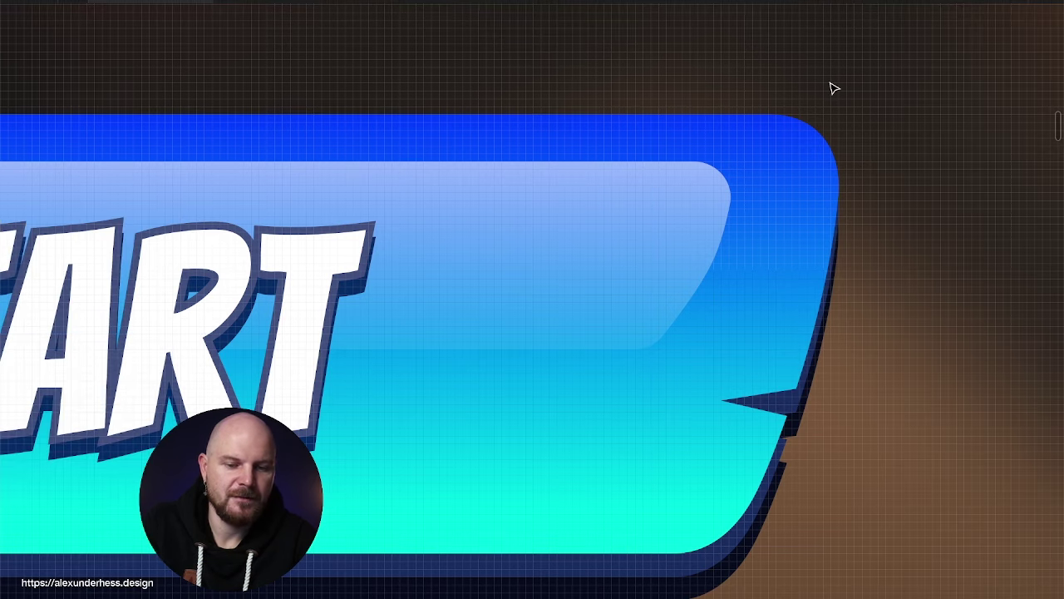
scroll(834, 88, down, 5)
scroll(834, 88, down, 8)
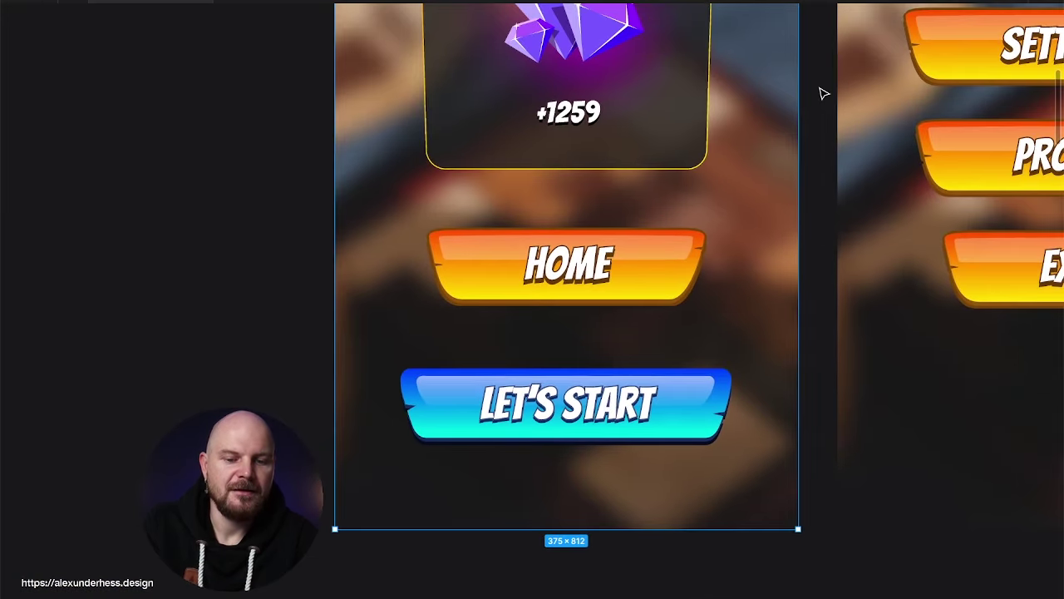
scroll(821, 93, up, 3)
scroll(820, 93, right, 2)
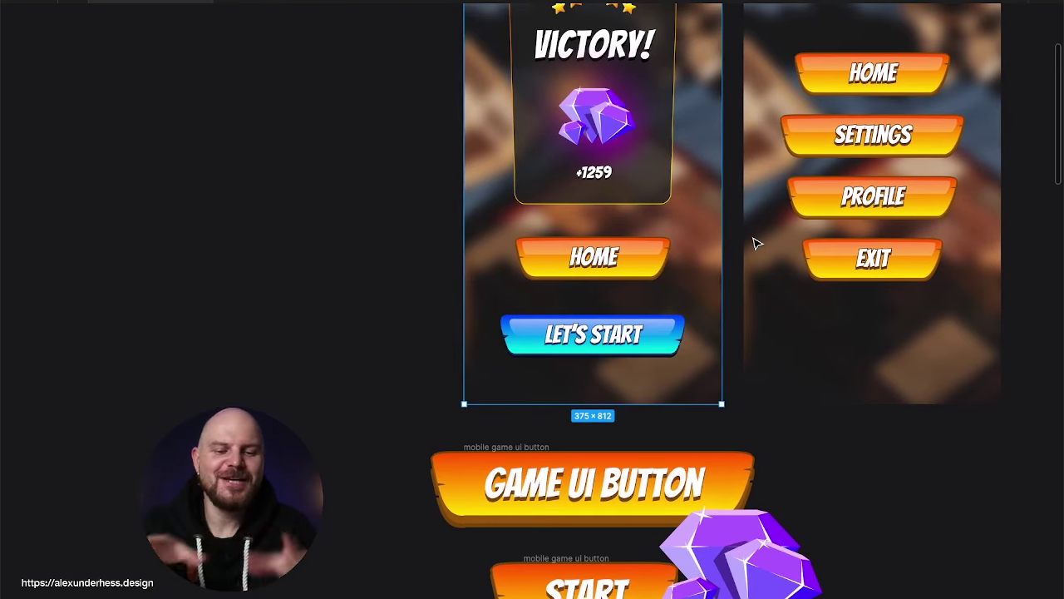
Step: Duplicate the reflection on the Let's start button and narrow the copy to 11 px at the button's right end
scroll(688, 339, up, 3)
click(629, 325)
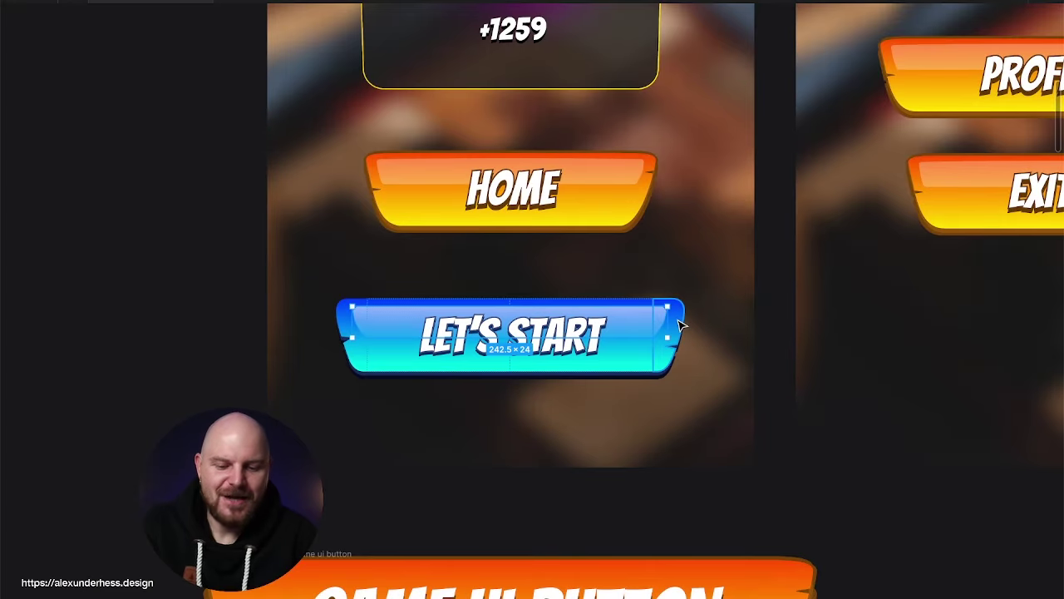
key(ctrl+d)
drag(357, 321, 665, 321)
scroll(657, 333, down, 5)
scroll(657, 332, left, 5)
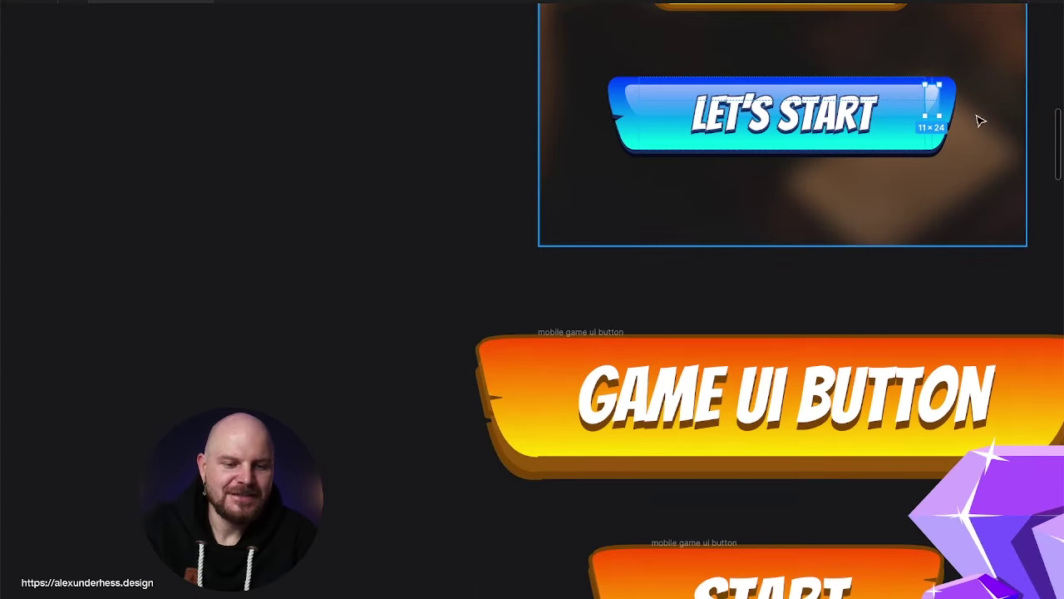
Step: Shorten the duplicated reflection to a height of 7 px, forming a small highlight in the button's upper right corner
scroll(976, 119, up, 3)
scroll(848, 169, right, 3)
scroll(847, 166, up, 5)
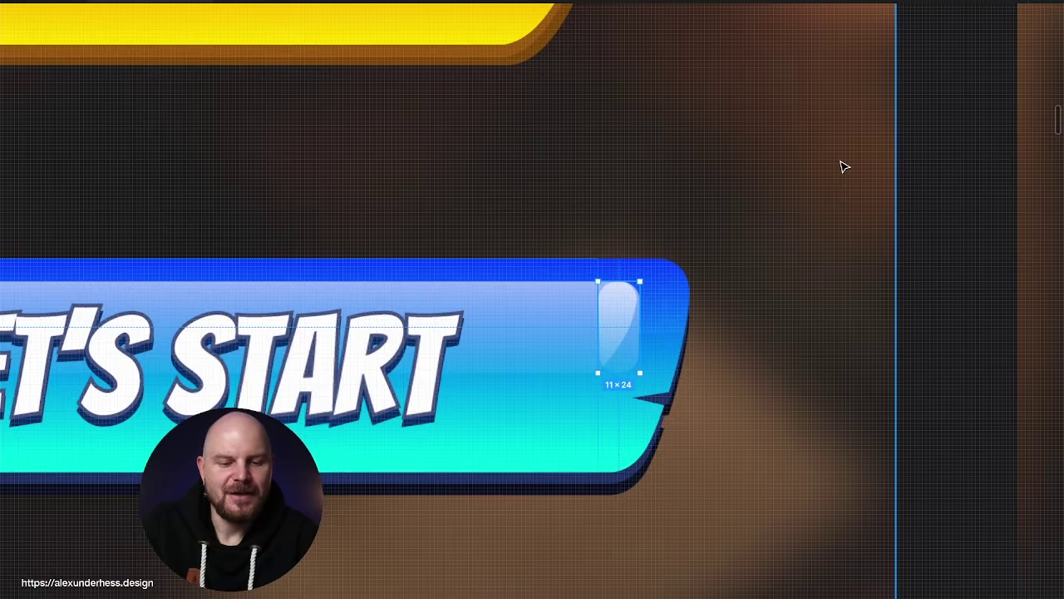
drag(622, 372, 622, 276)
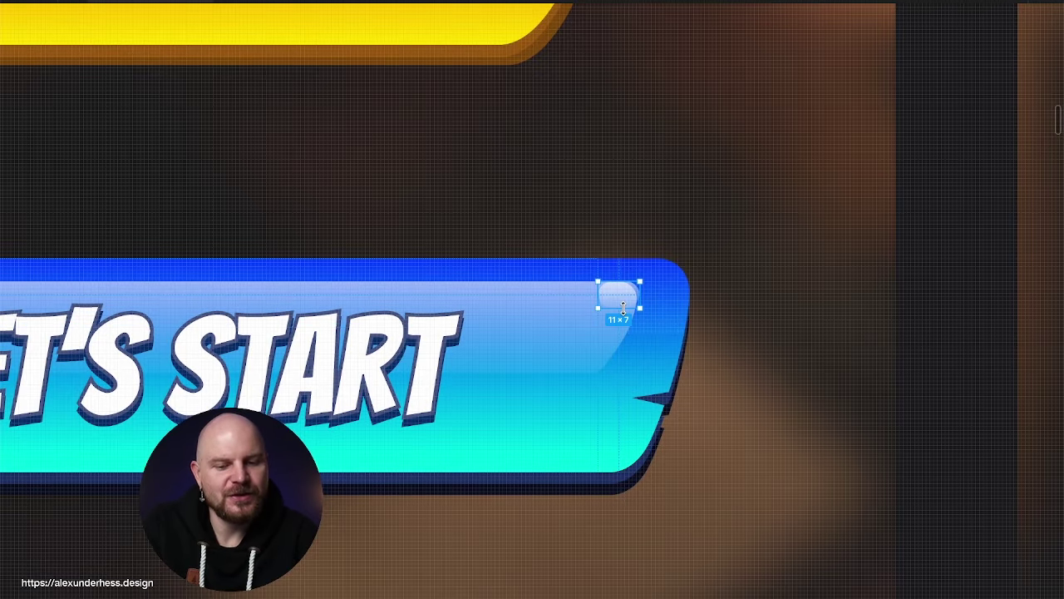
click(725, 294)
click(617, 295)
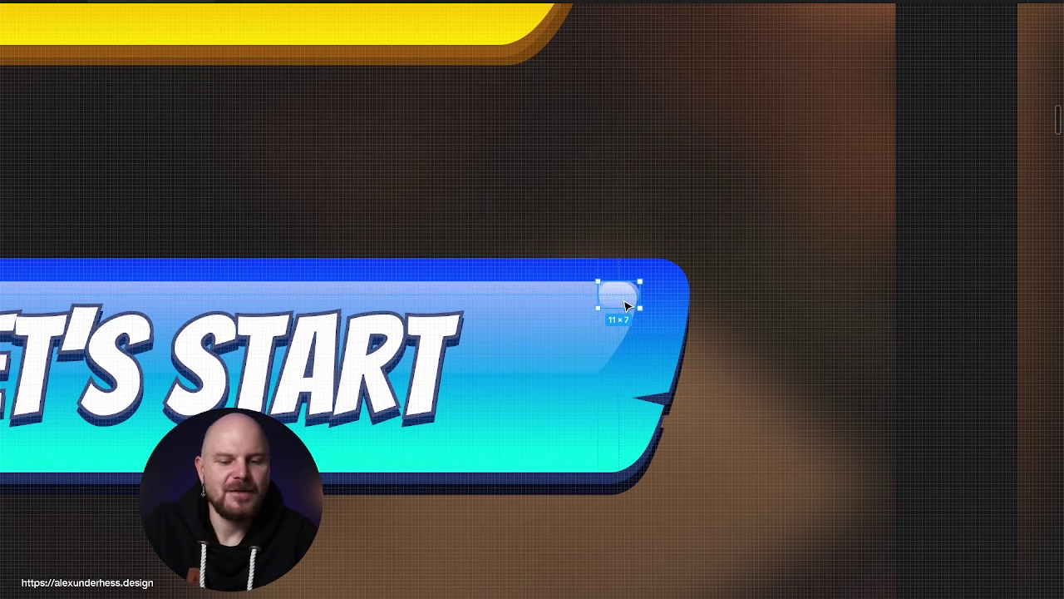
Step: Constrain the small highlight to the right and top of the button frame only
key(ctrl+backslash)
click(922, 260)
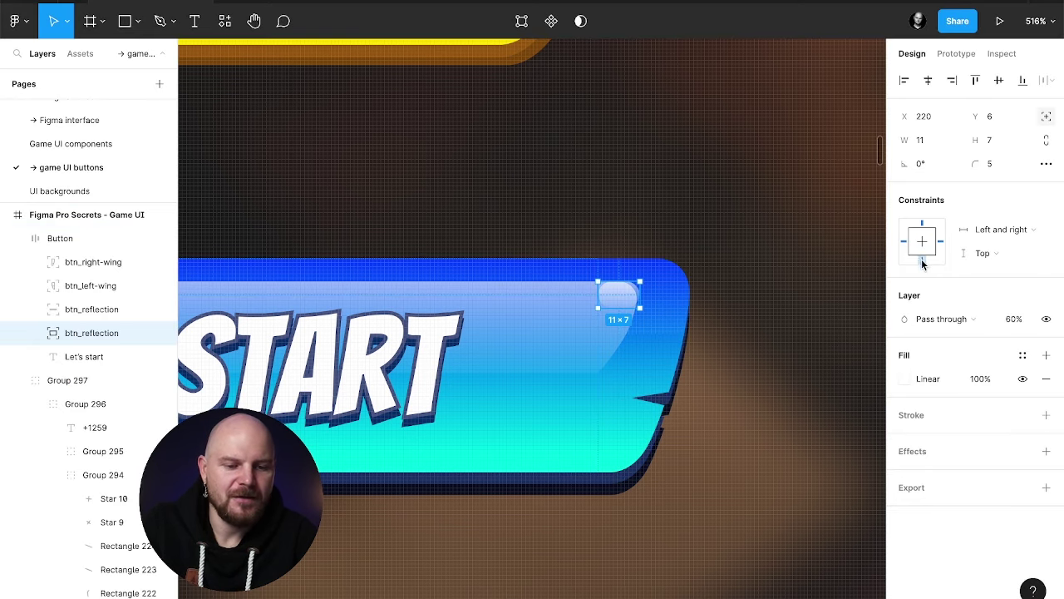
click(905, 242)
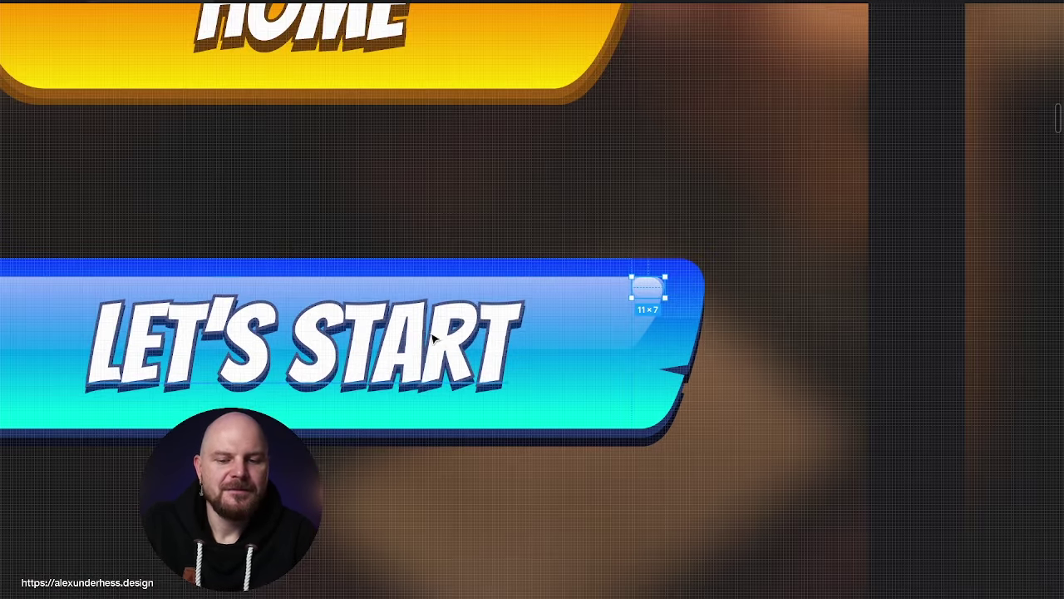
Step: Replace the blue button's label with the text "HOME"
key(Escape)
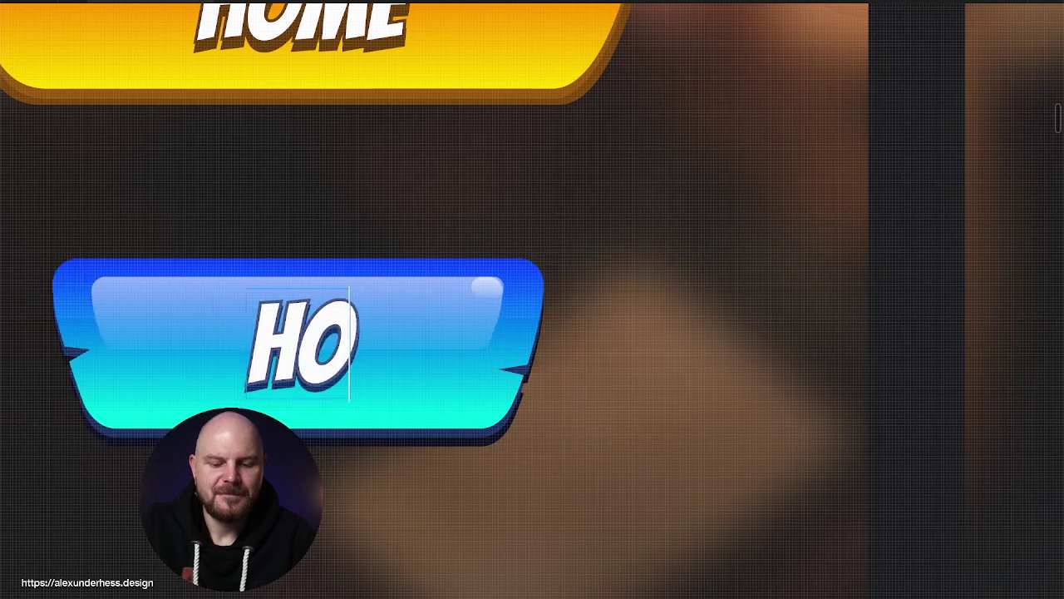
text(ME)
key(Escape)
key(Escape)
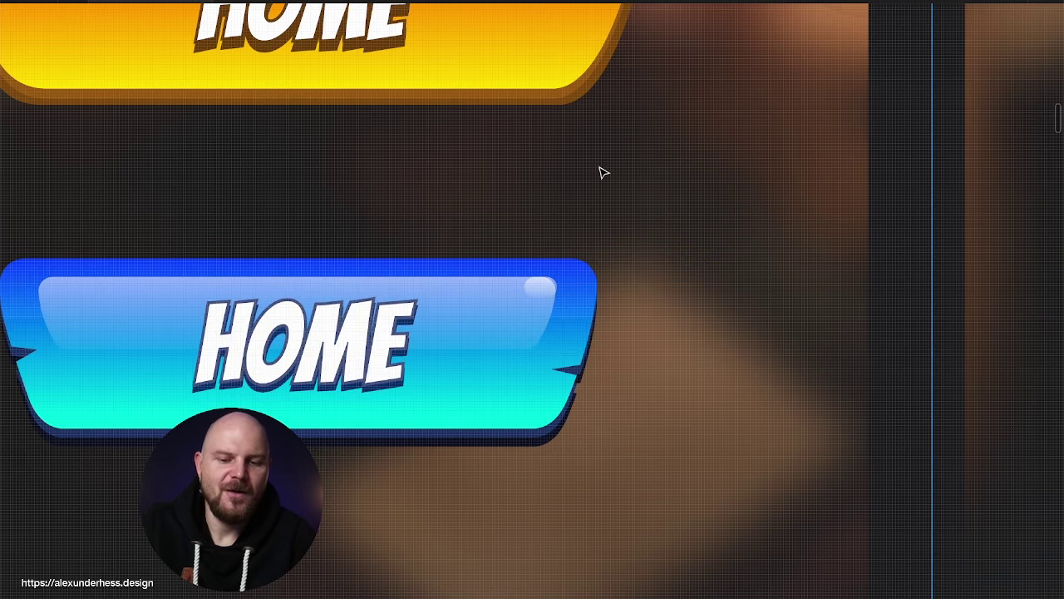
Step: Compare the blue HOME button with the orange one above it, and view the Figma Pro Secrets course banner
scroll(601, 171, down, 3)
scroll(472, 109, up, 3)
scroll(472, 109, left, 3)
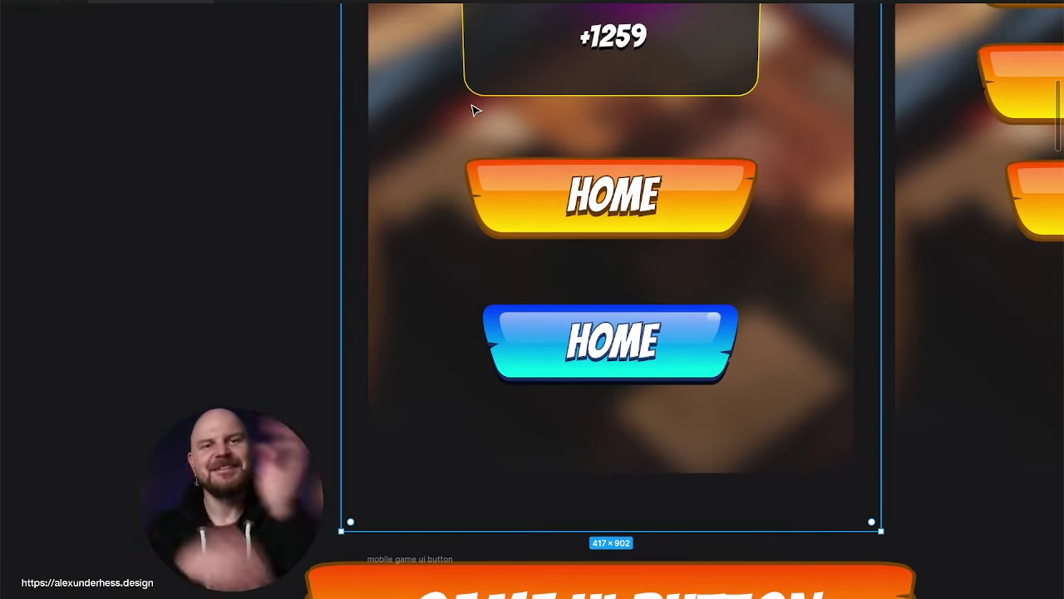
scroll(472, 109, down, 2)
scroll(472, 108, right, 1)
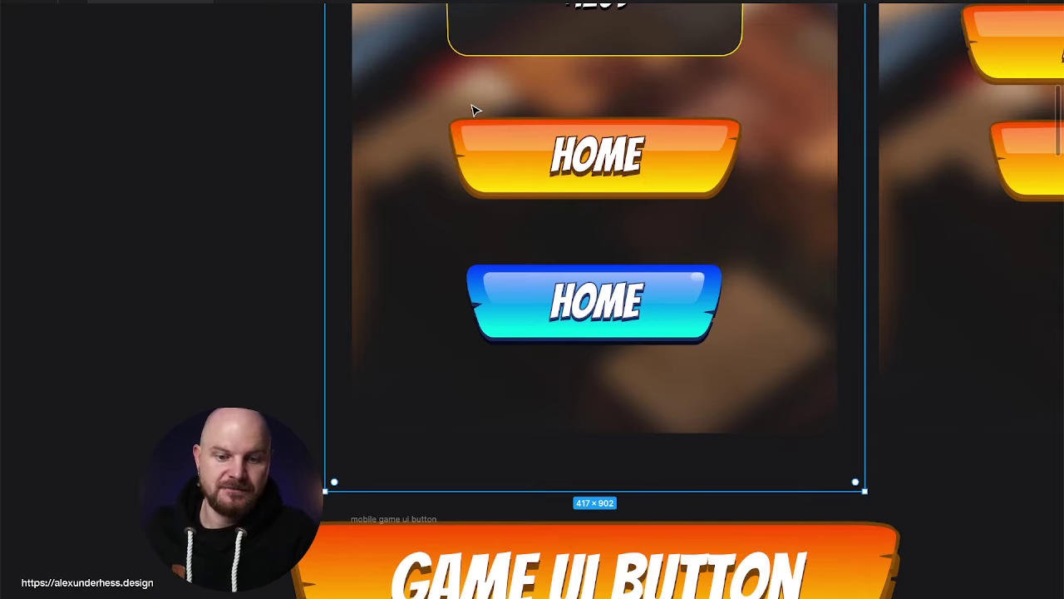
scroll(472, 109, down, 10)
scroll(473, 109, right, 15)
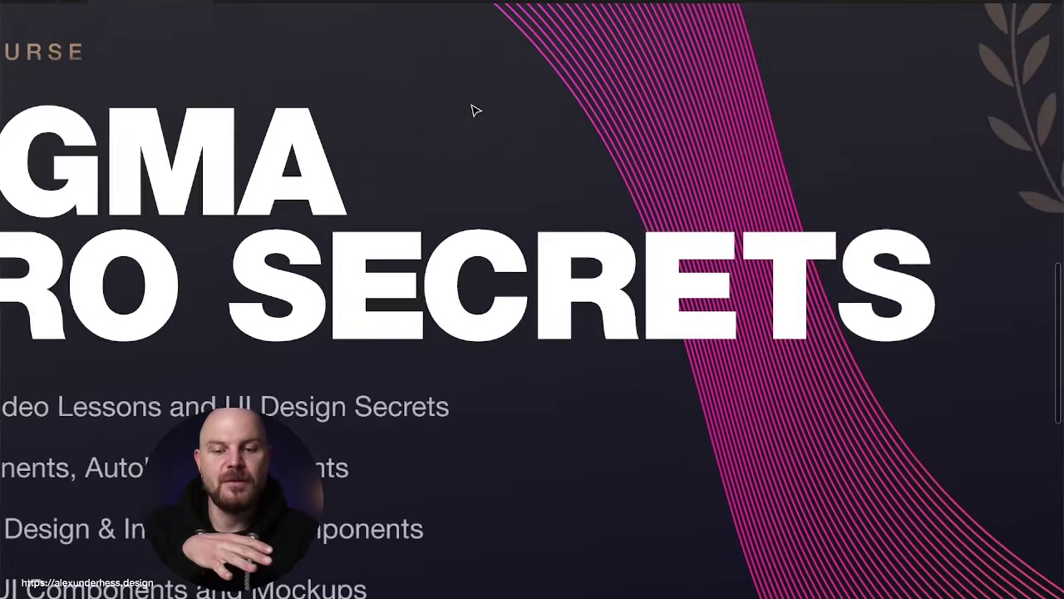
ctrl+scroll(472, 109, down, 10)
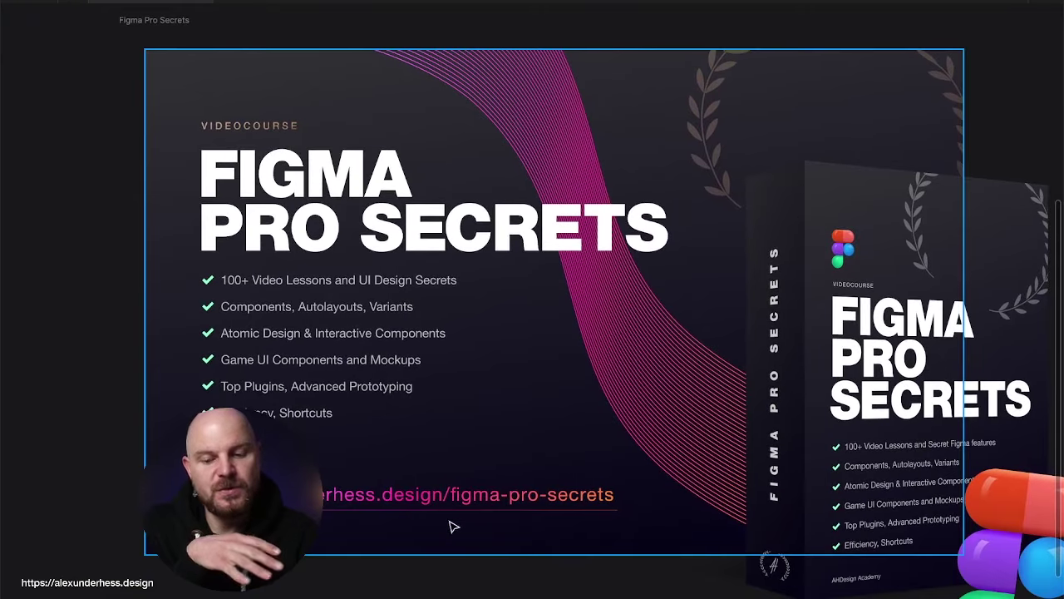